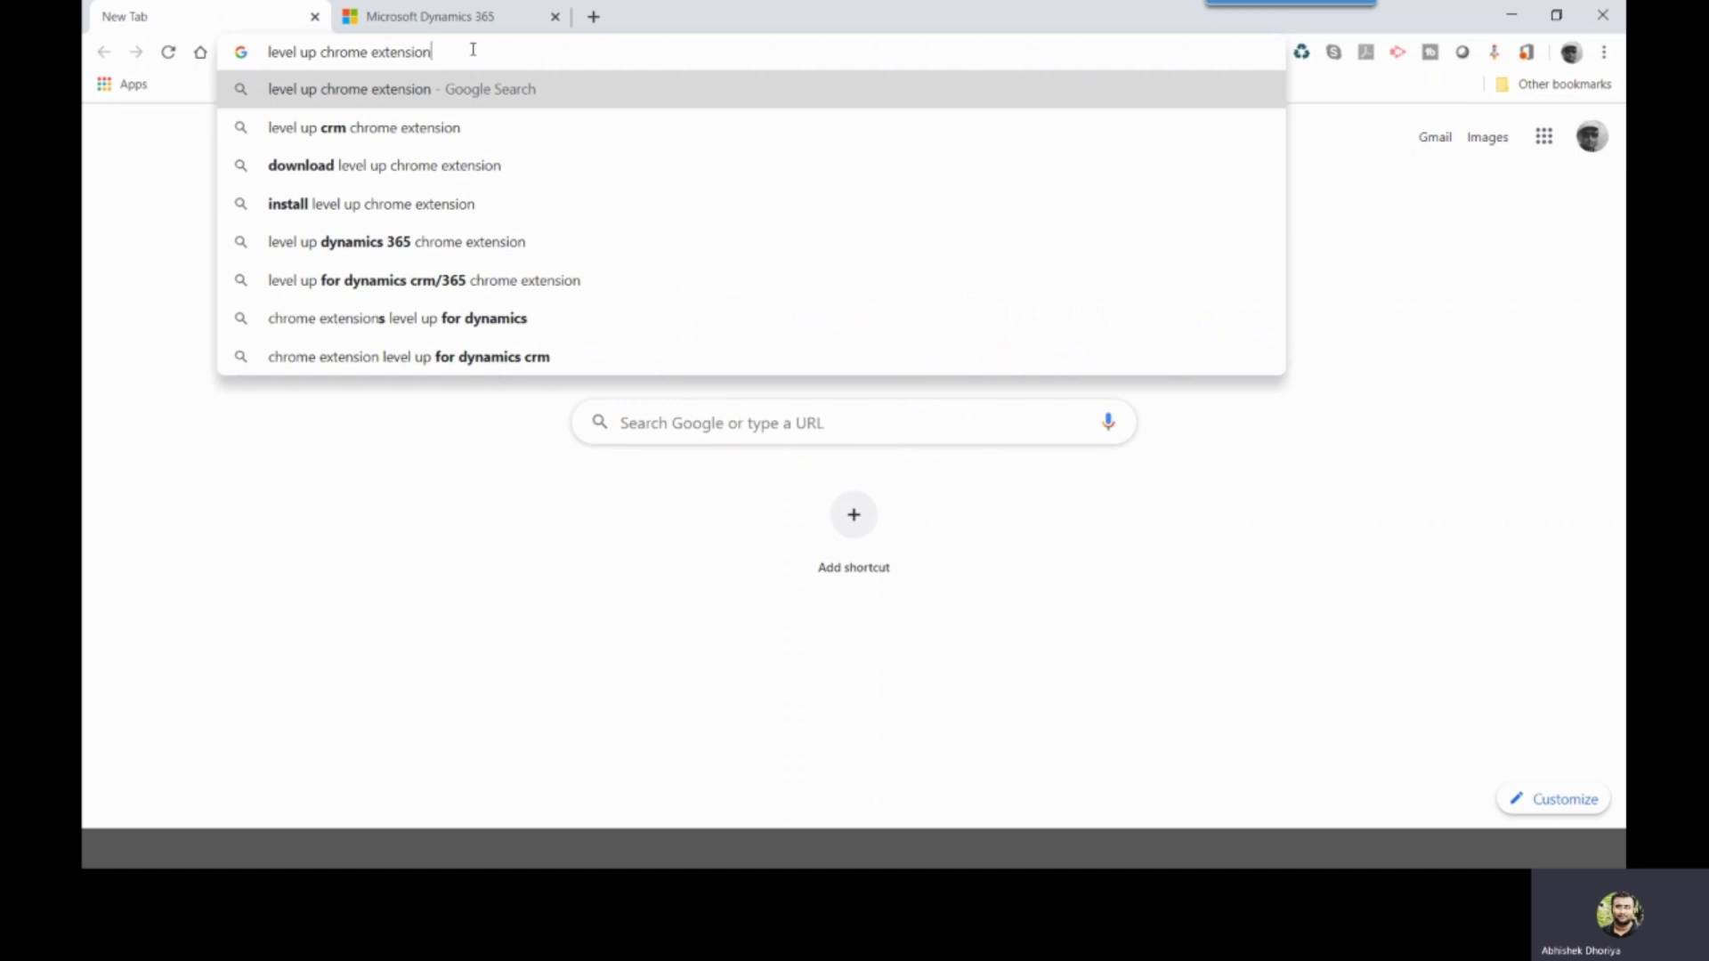
- Search the web for "chrome extension level up for dynamics crm"
left_click(457, 436)
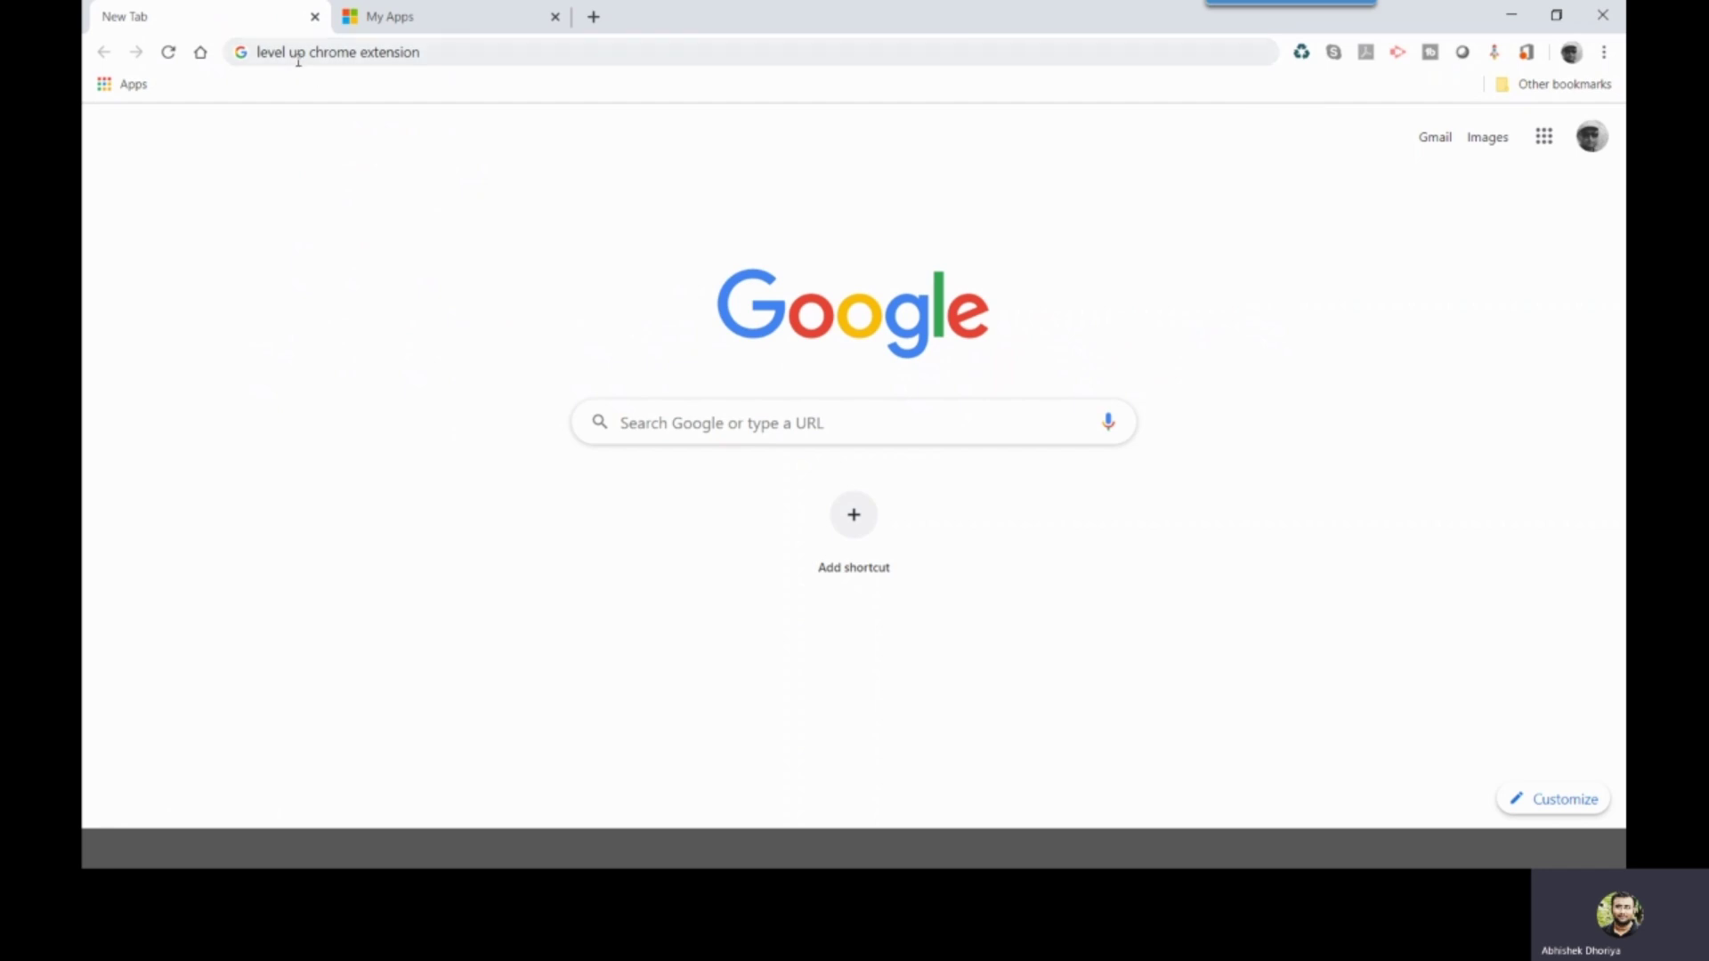
left_click(432, 57)
left_click(433, 57)
type("for dy")
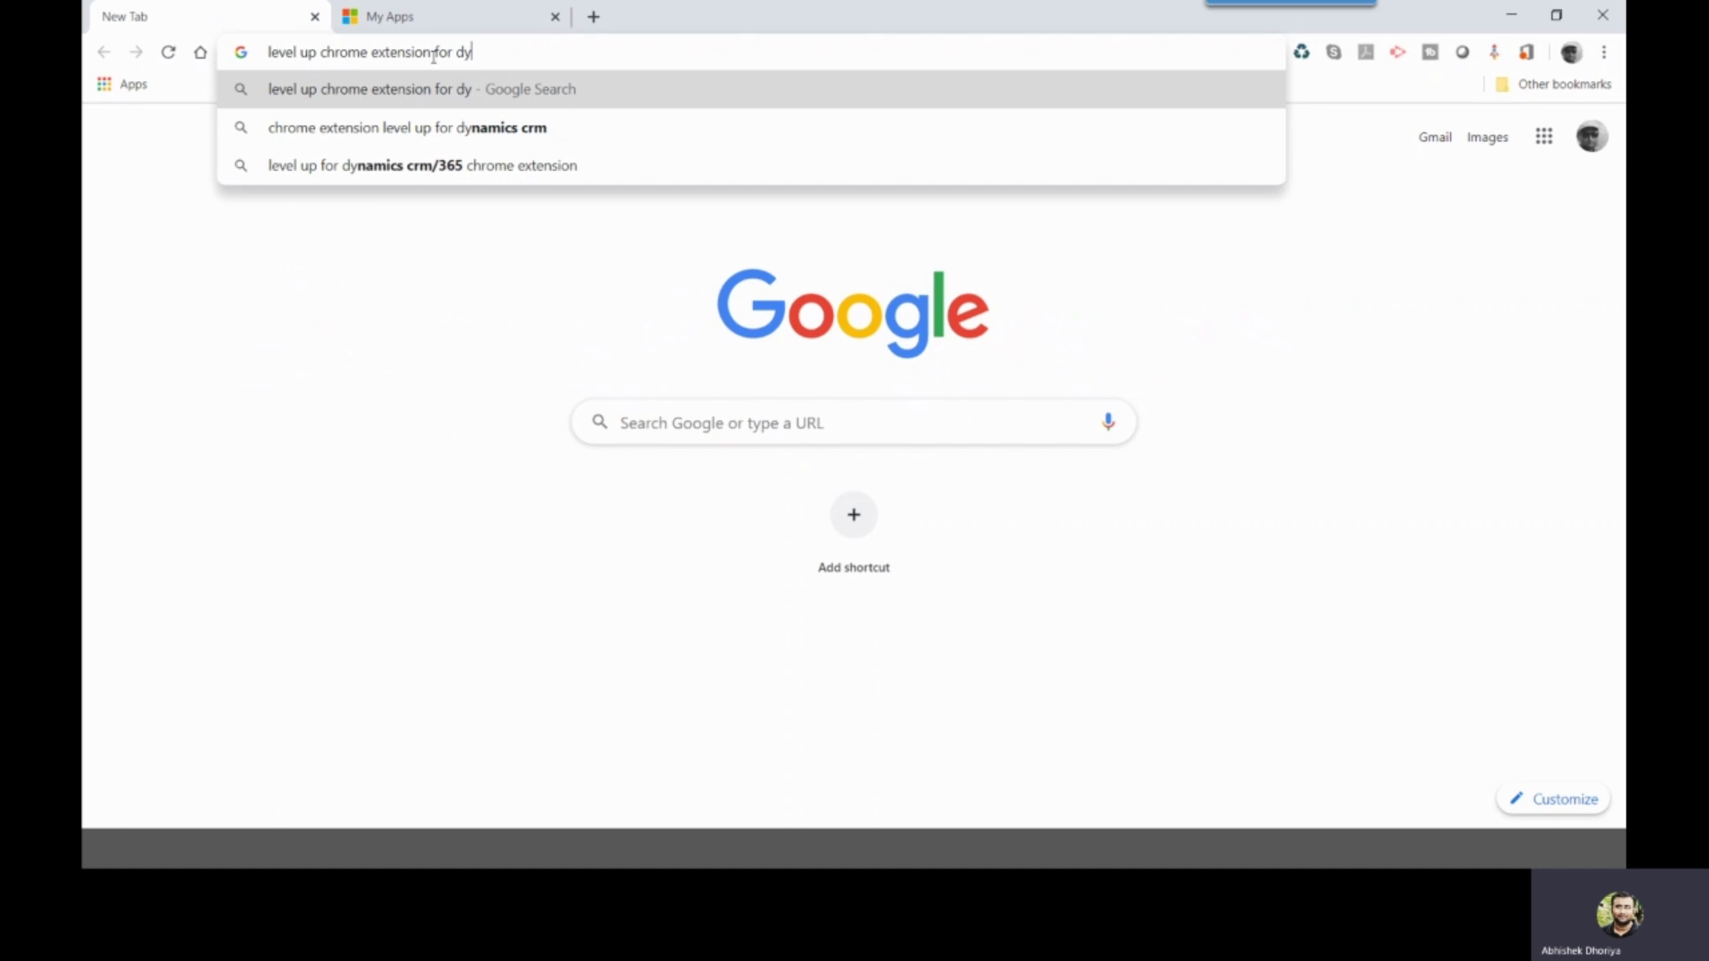
key("Down")
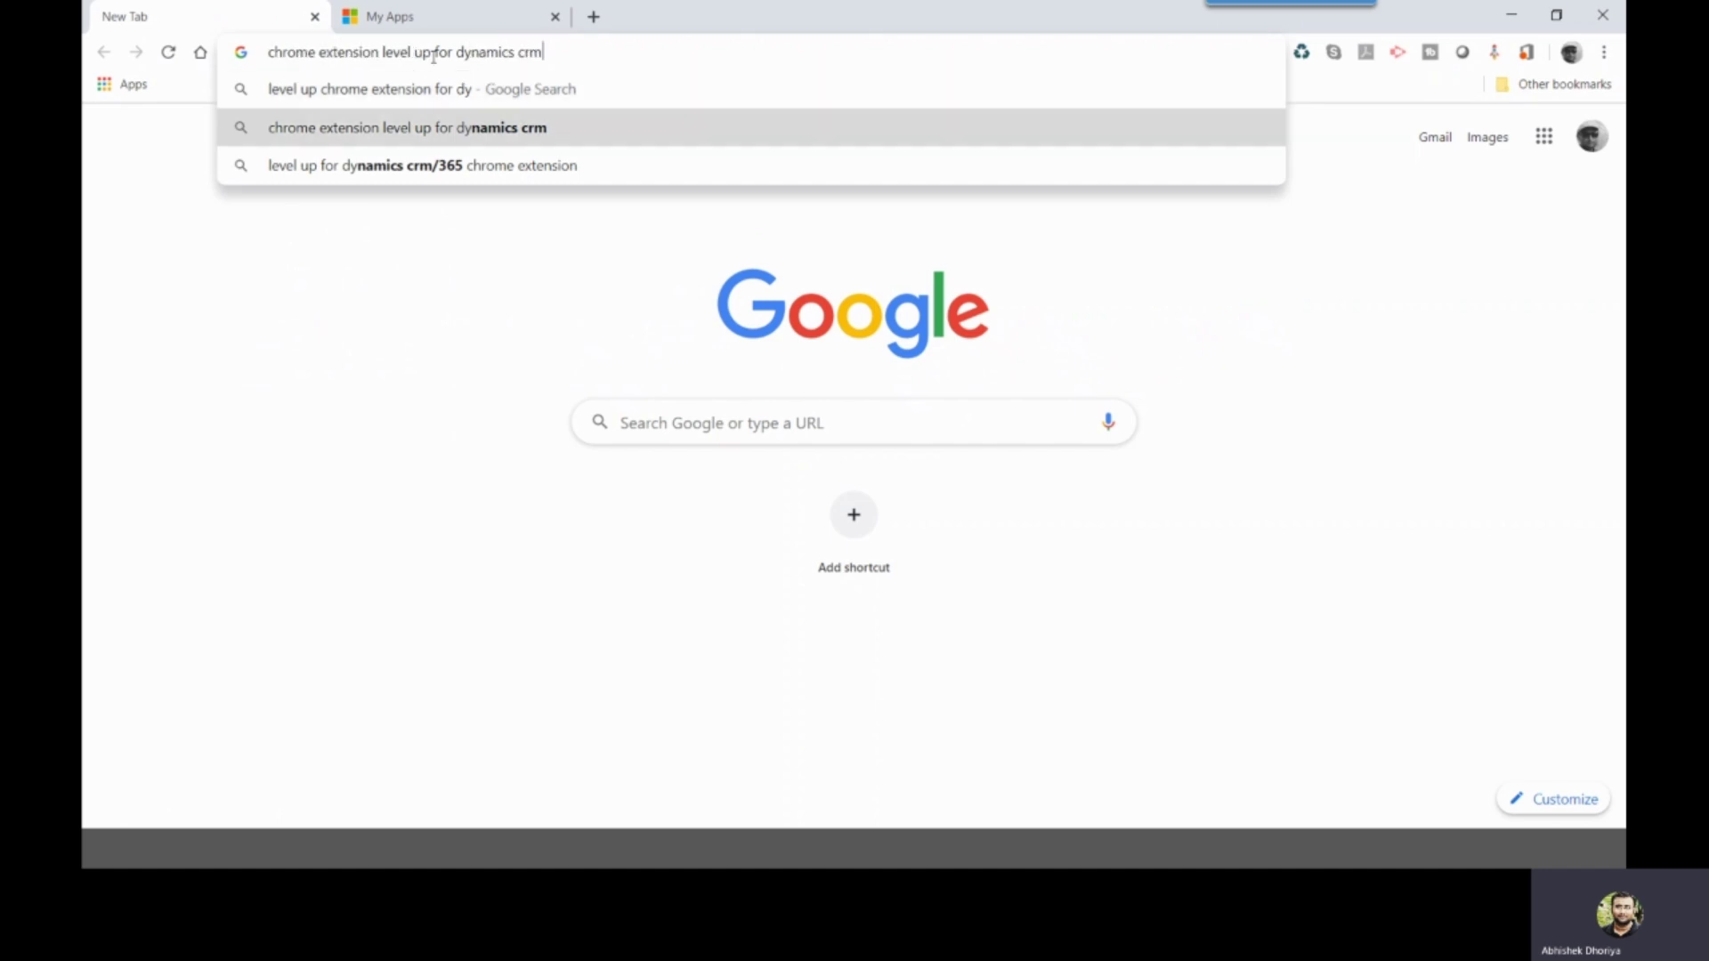
key("Return")
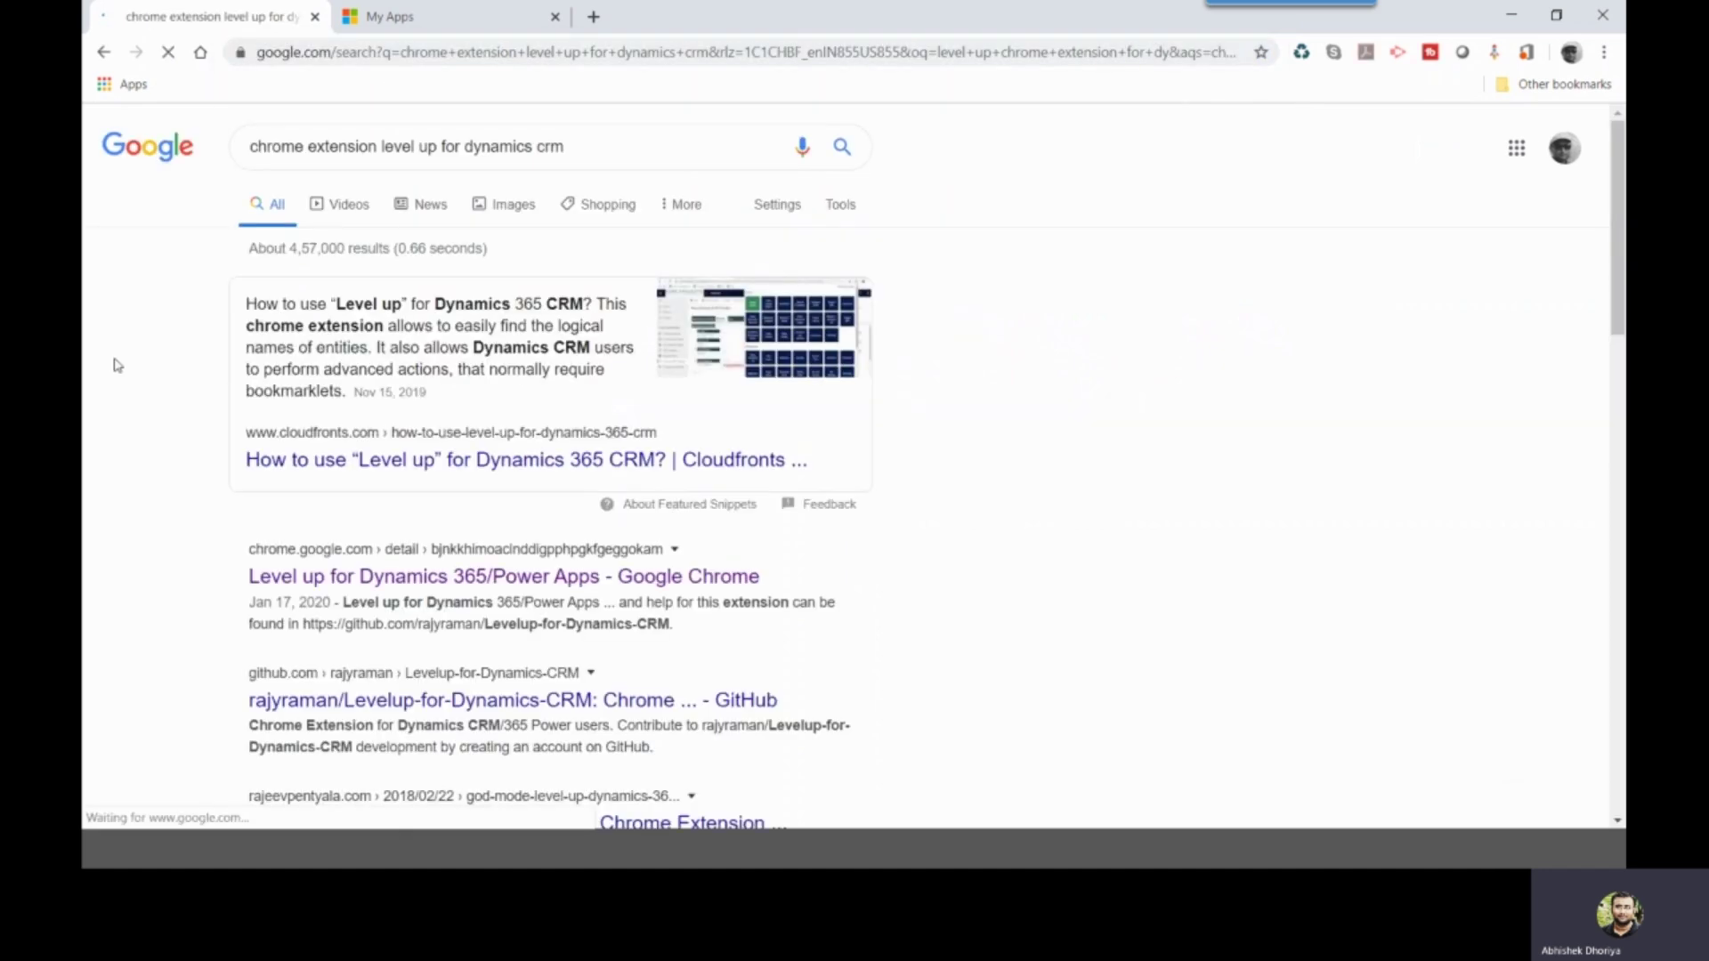
- Open the Chrome Web Store listing of Level up for Dynamics 365/Power Apps and highlight the extension's title
left_click(347, 583)
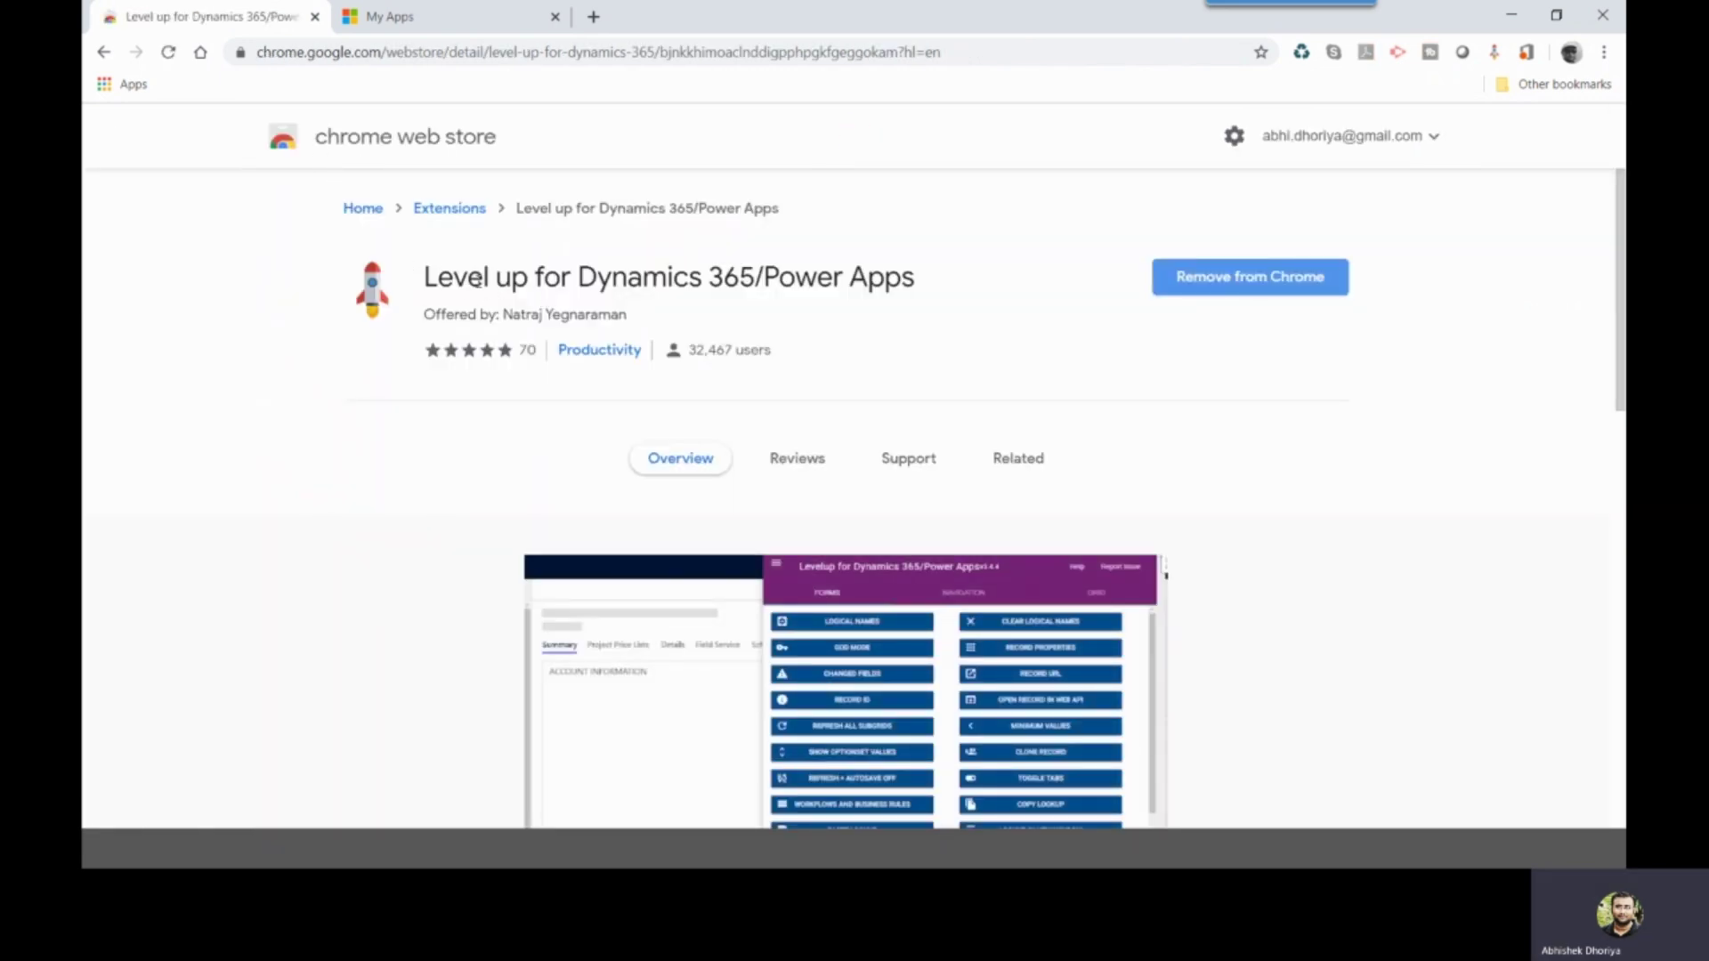
left_click_drag(422, 281, 957, 278)
left_click(961, 280)
left_click(1166, 261)
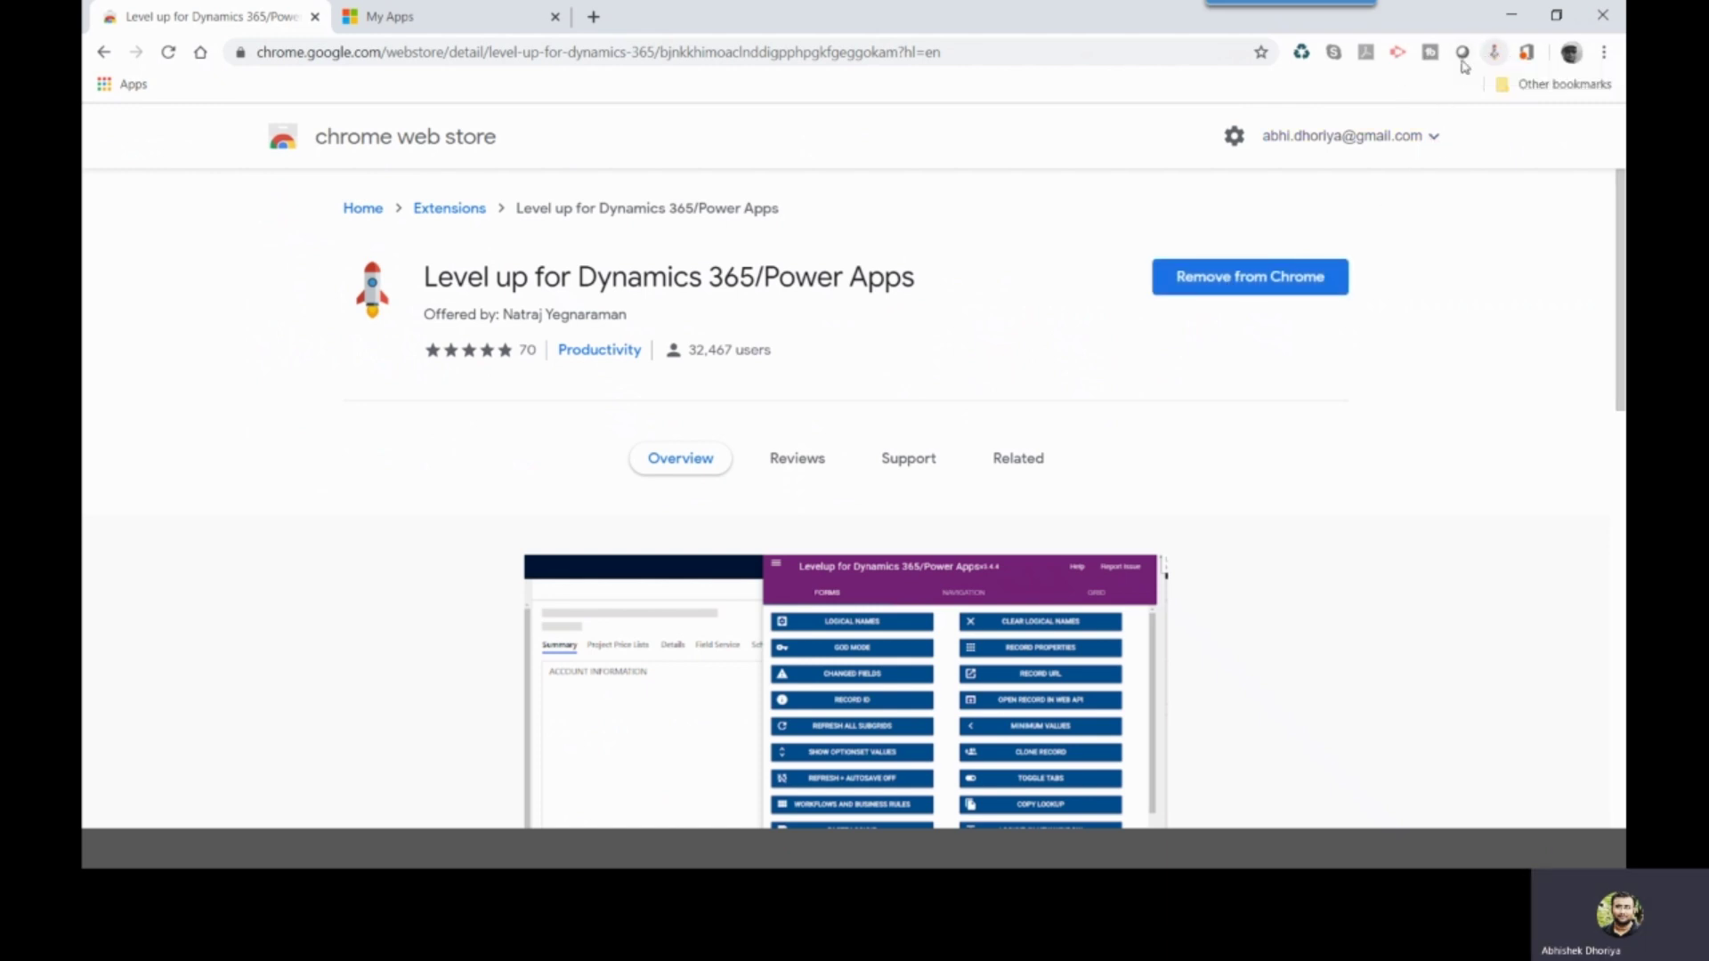
- Switch to the Dynamics 365 sales dashboard and open the Levelup extension on it
left_click(445, 16)
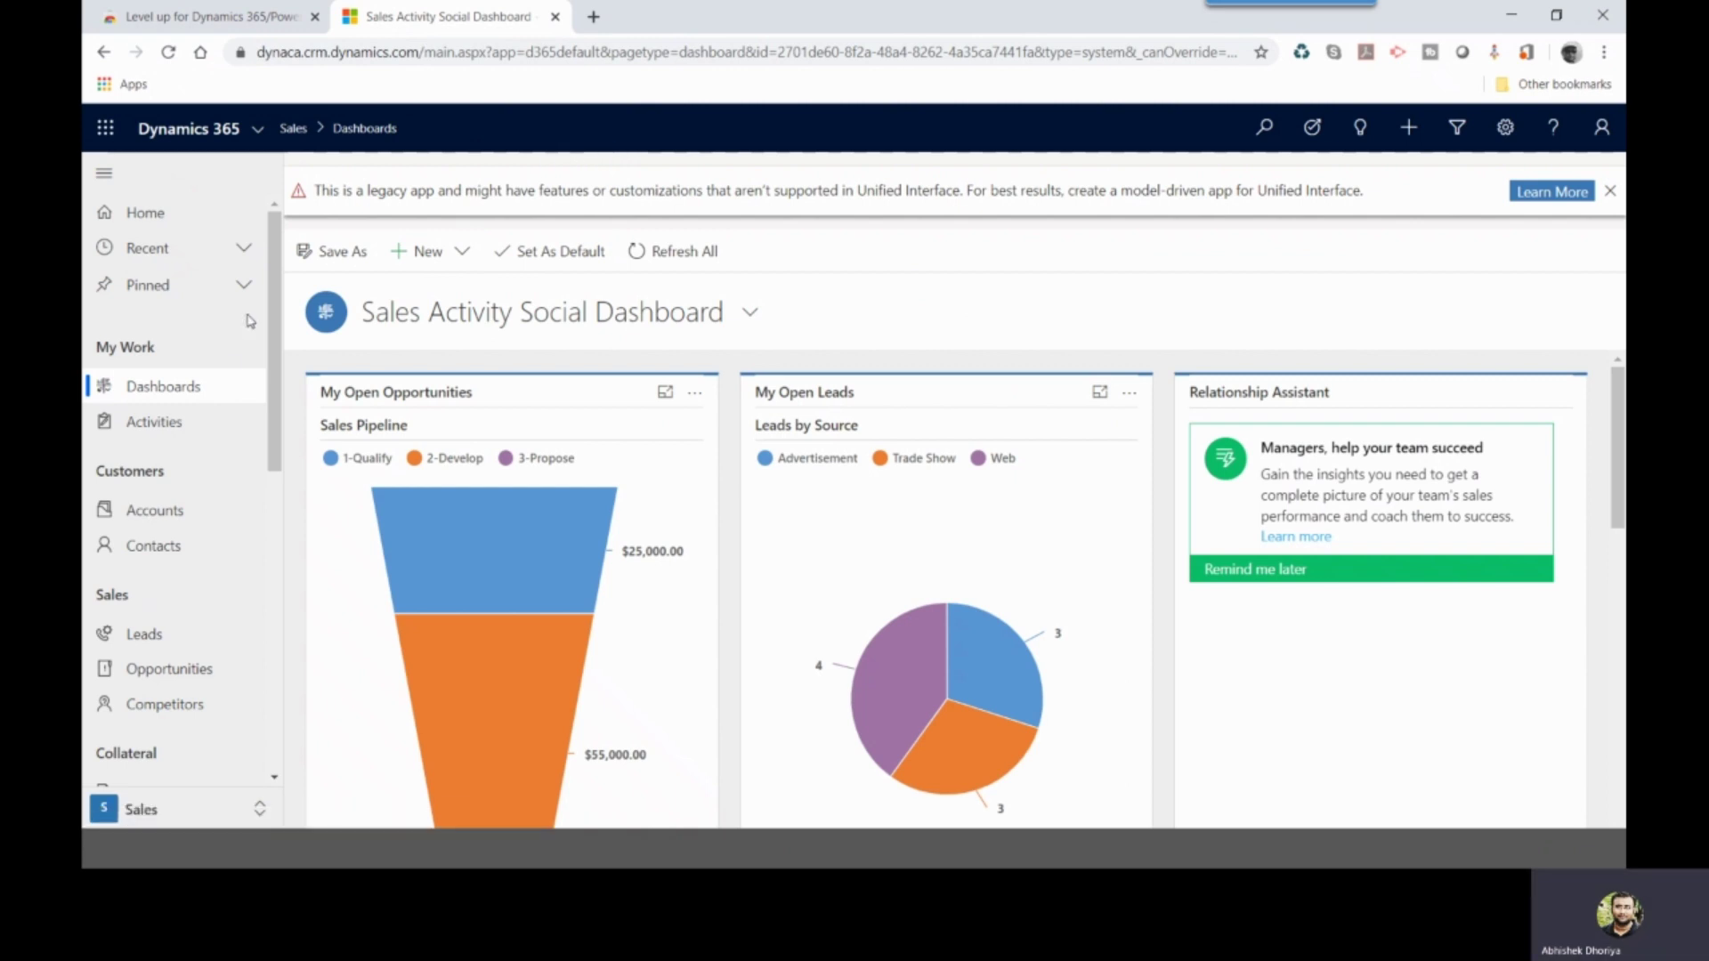
scroll(243, 353, "down", 1)
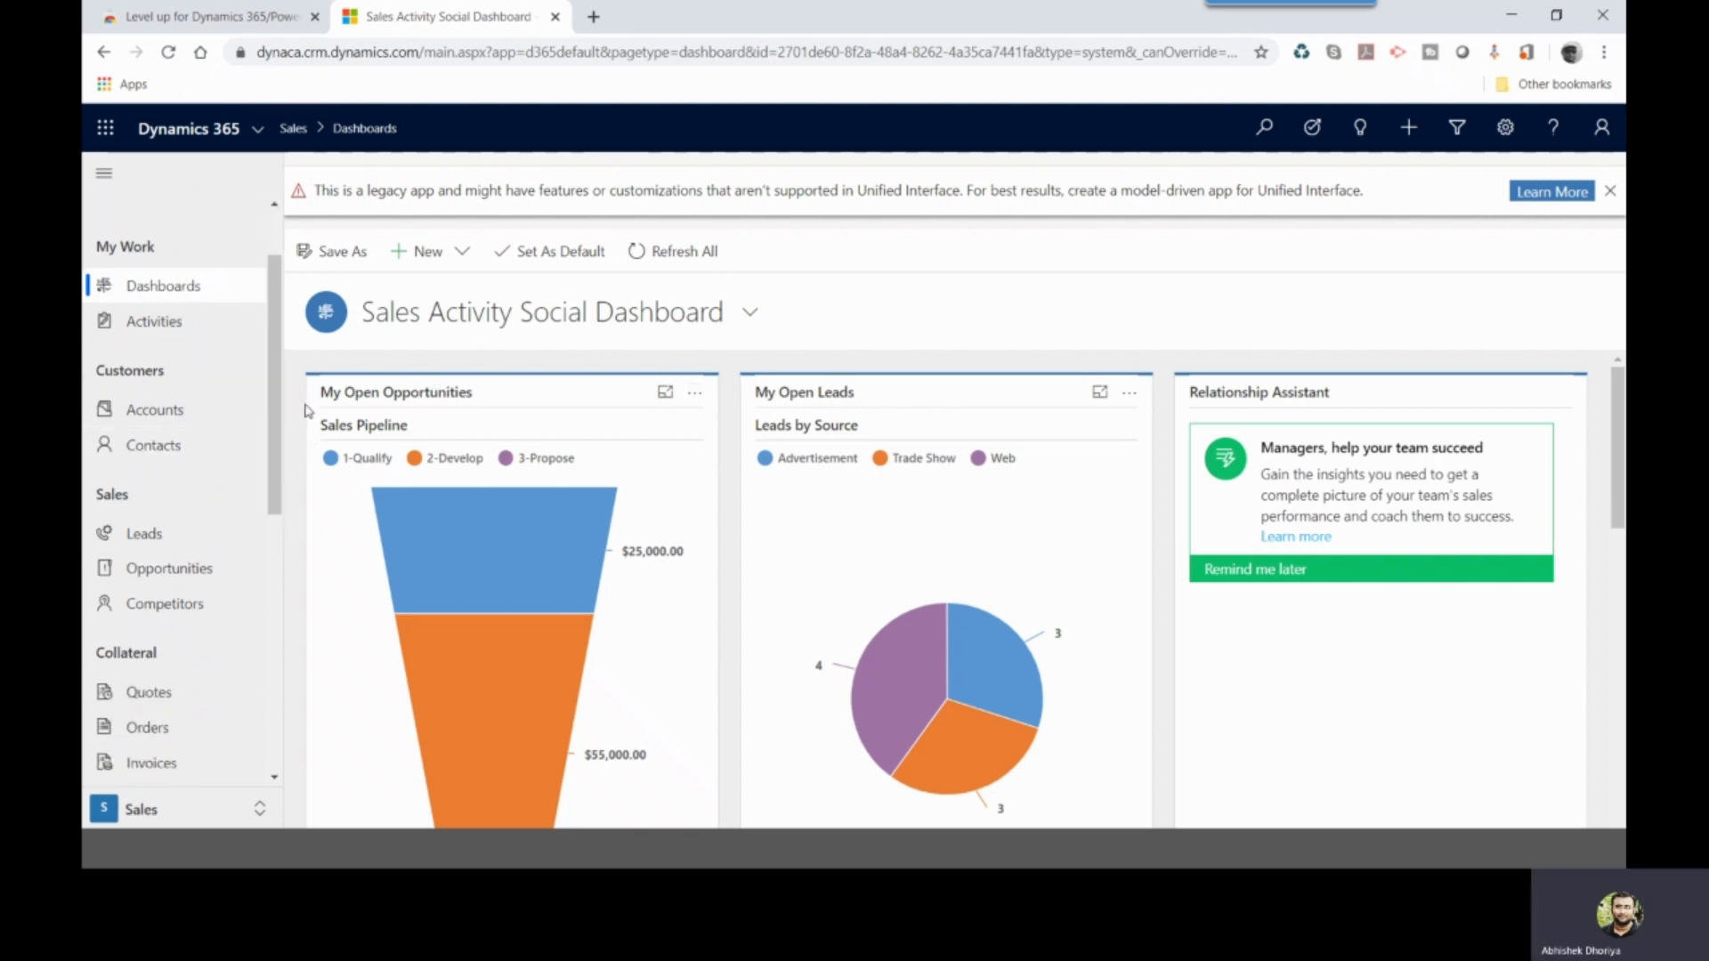
left_click(1496, 53)
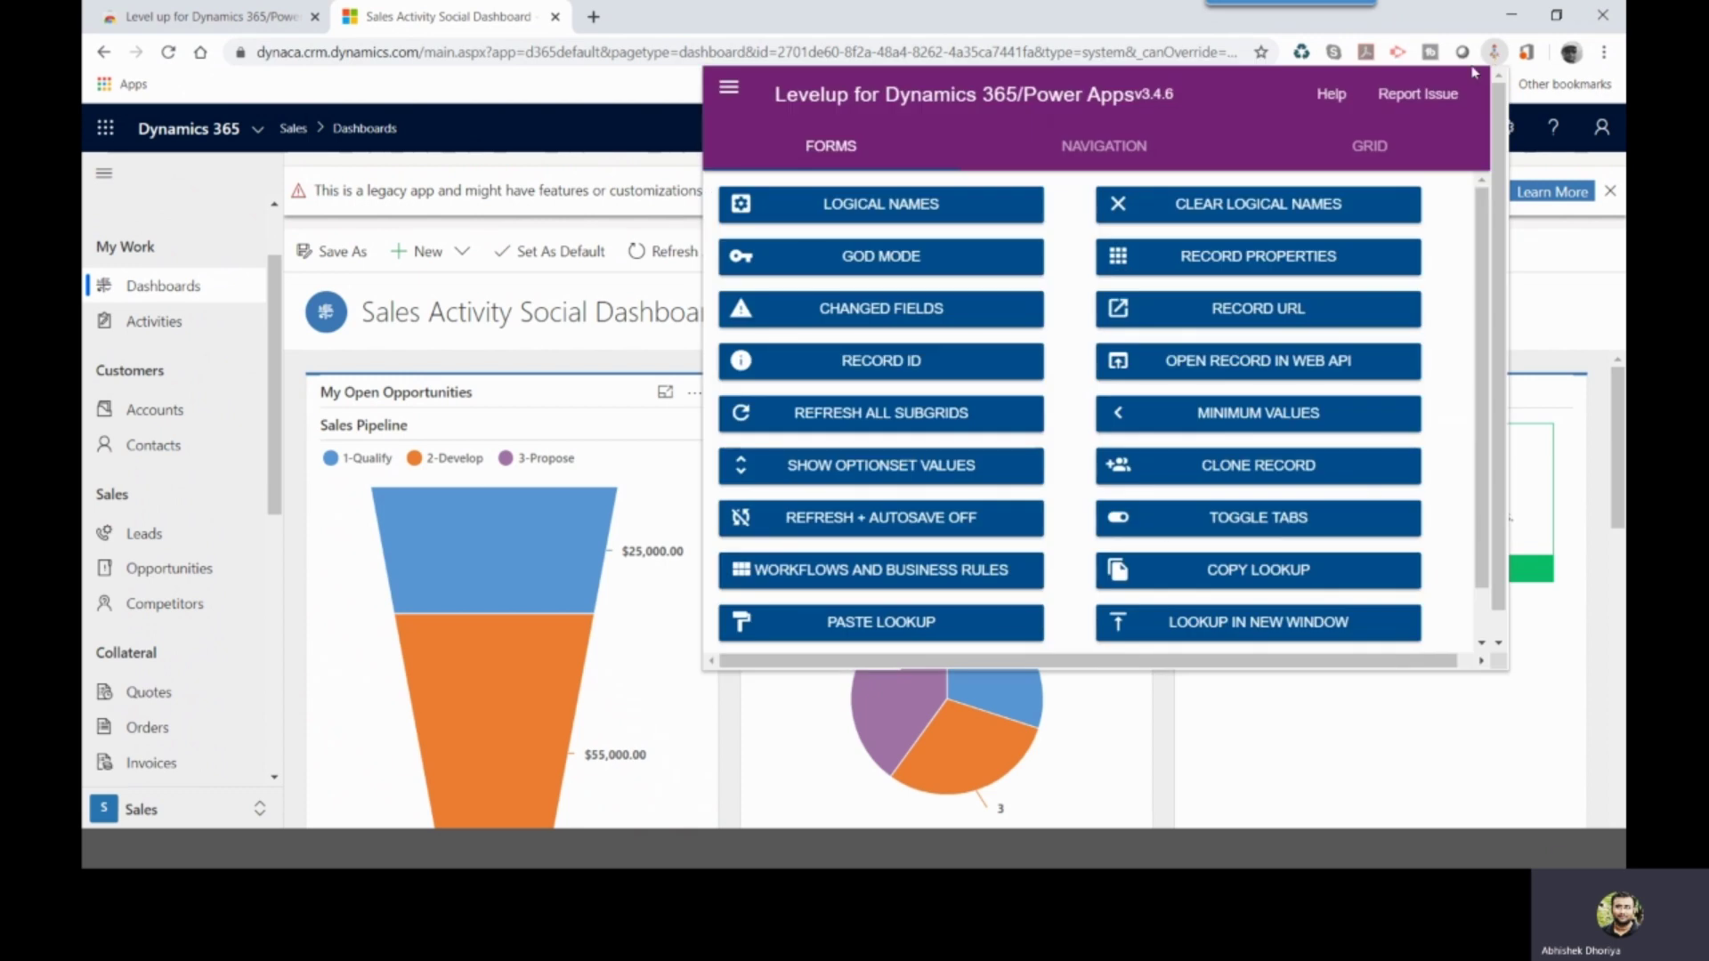
- Examine the commands Levelup offers for forms, navigation and grids
scroll(790, 330, "down", 1)
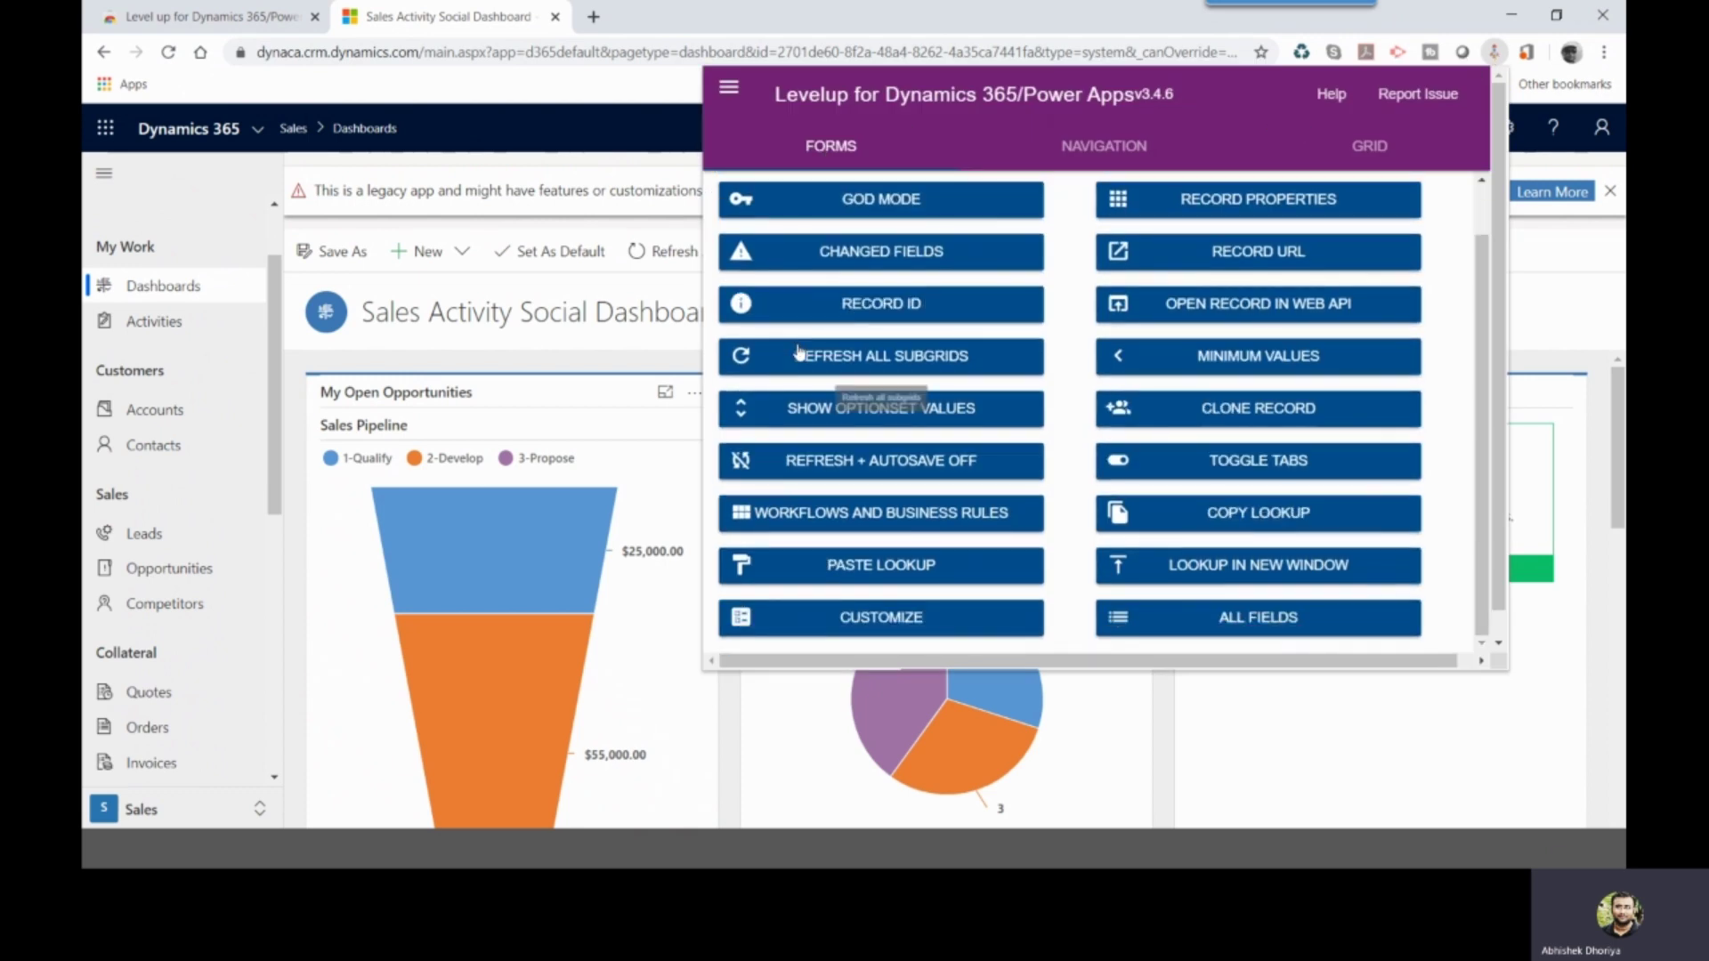
scroll(809, 331, "up", 1)
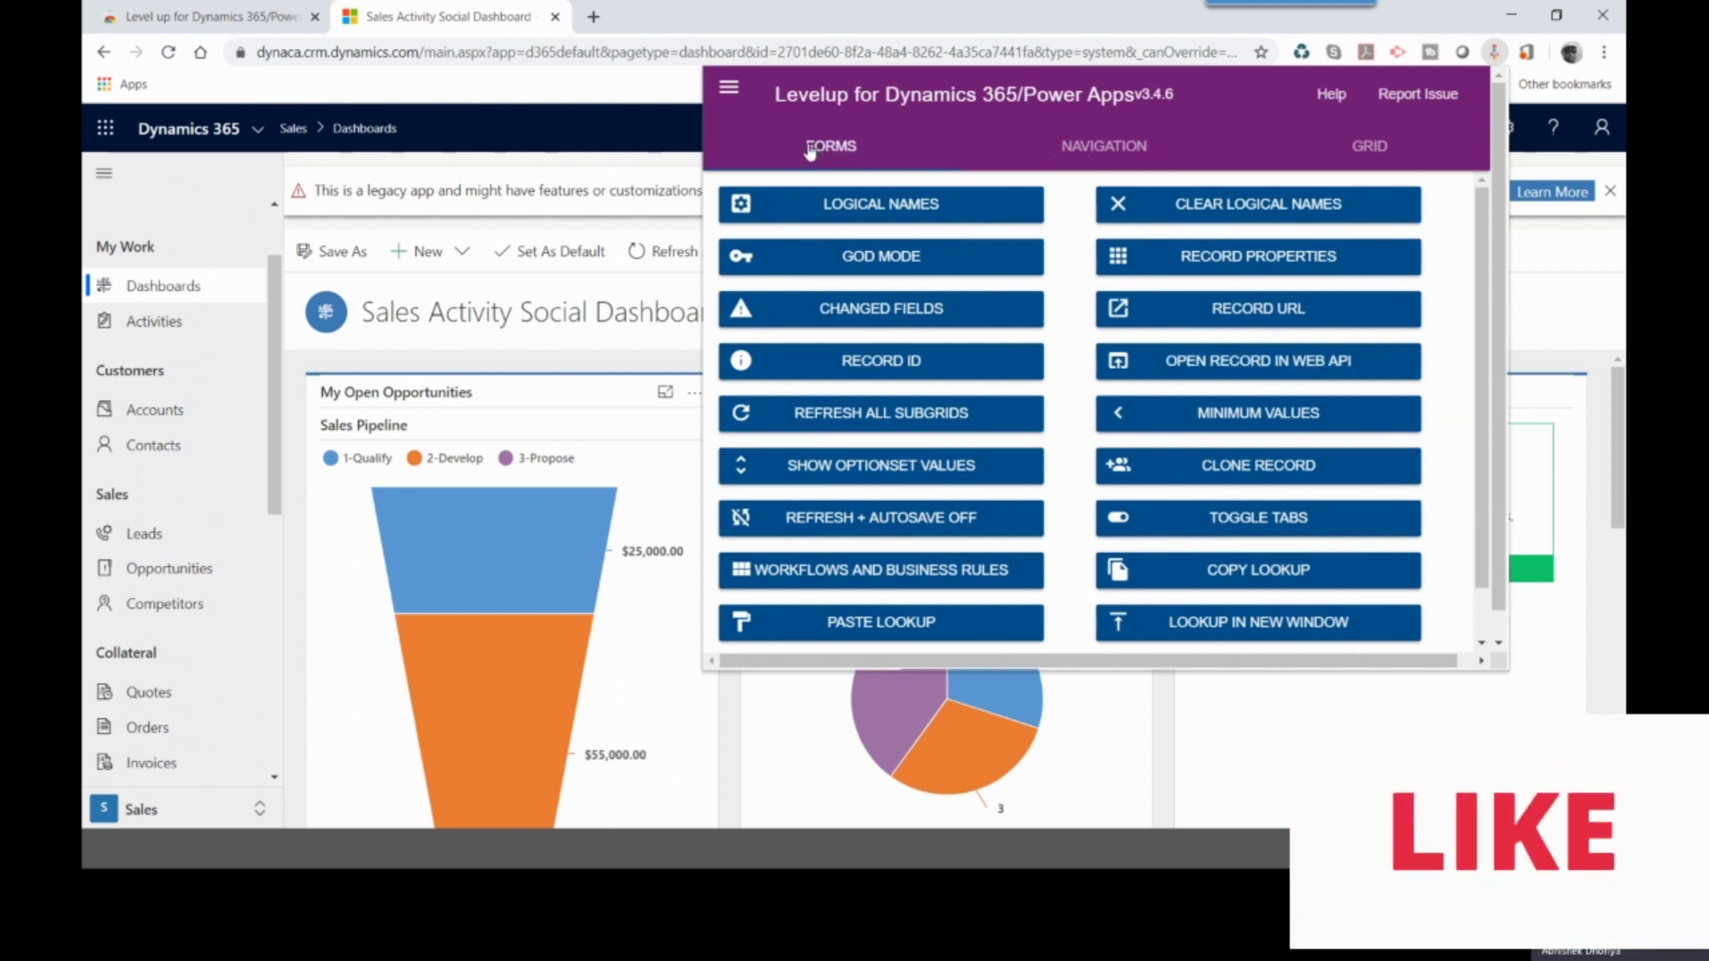
scroll(872, 415, "down", 1)
scroll(879, 422, "up", 1)
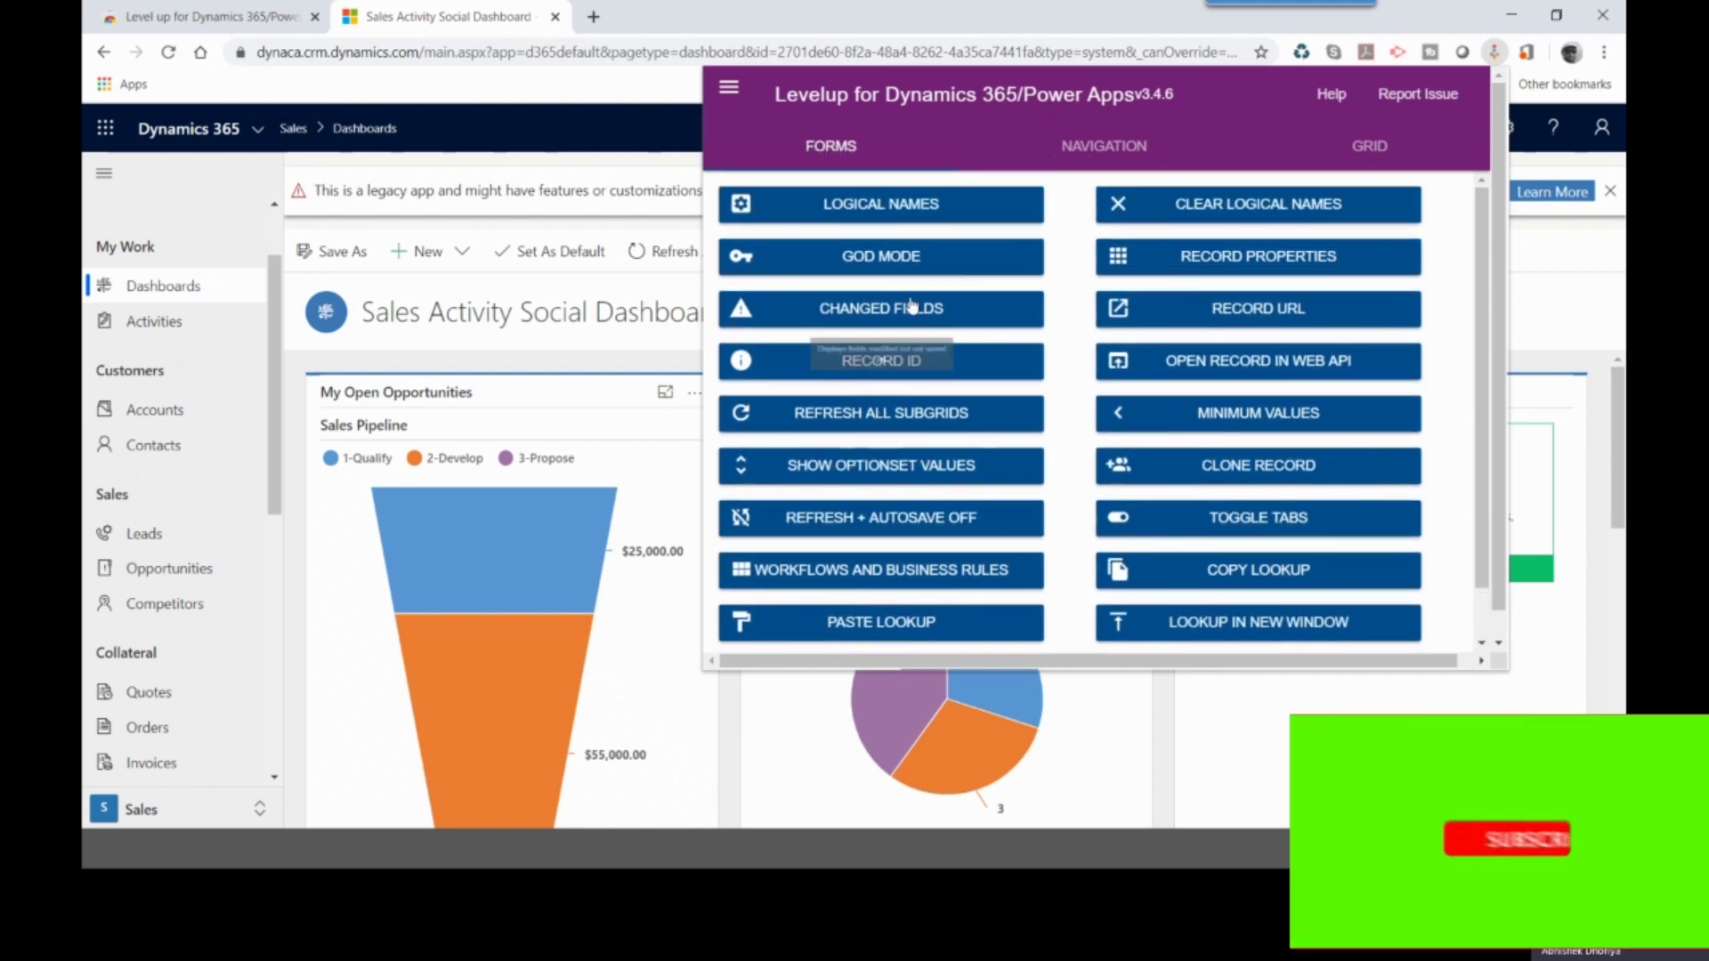
scroll(926, 454, "down", 1)
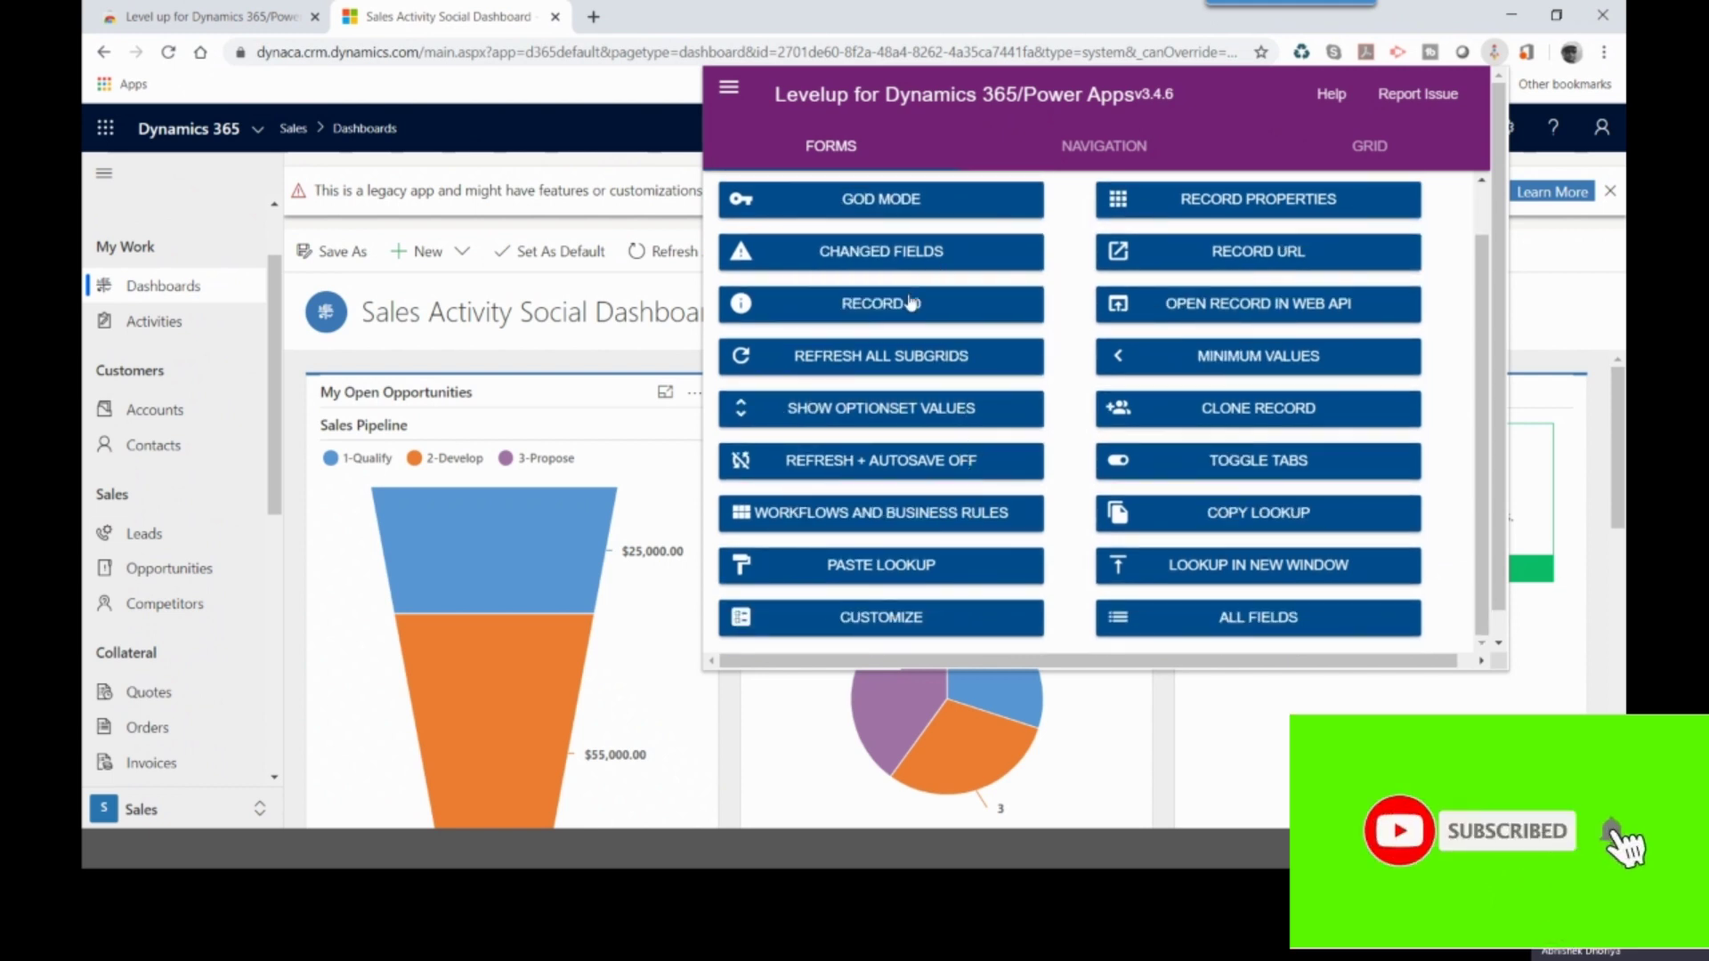
scroll(957, 402, "up", 1)
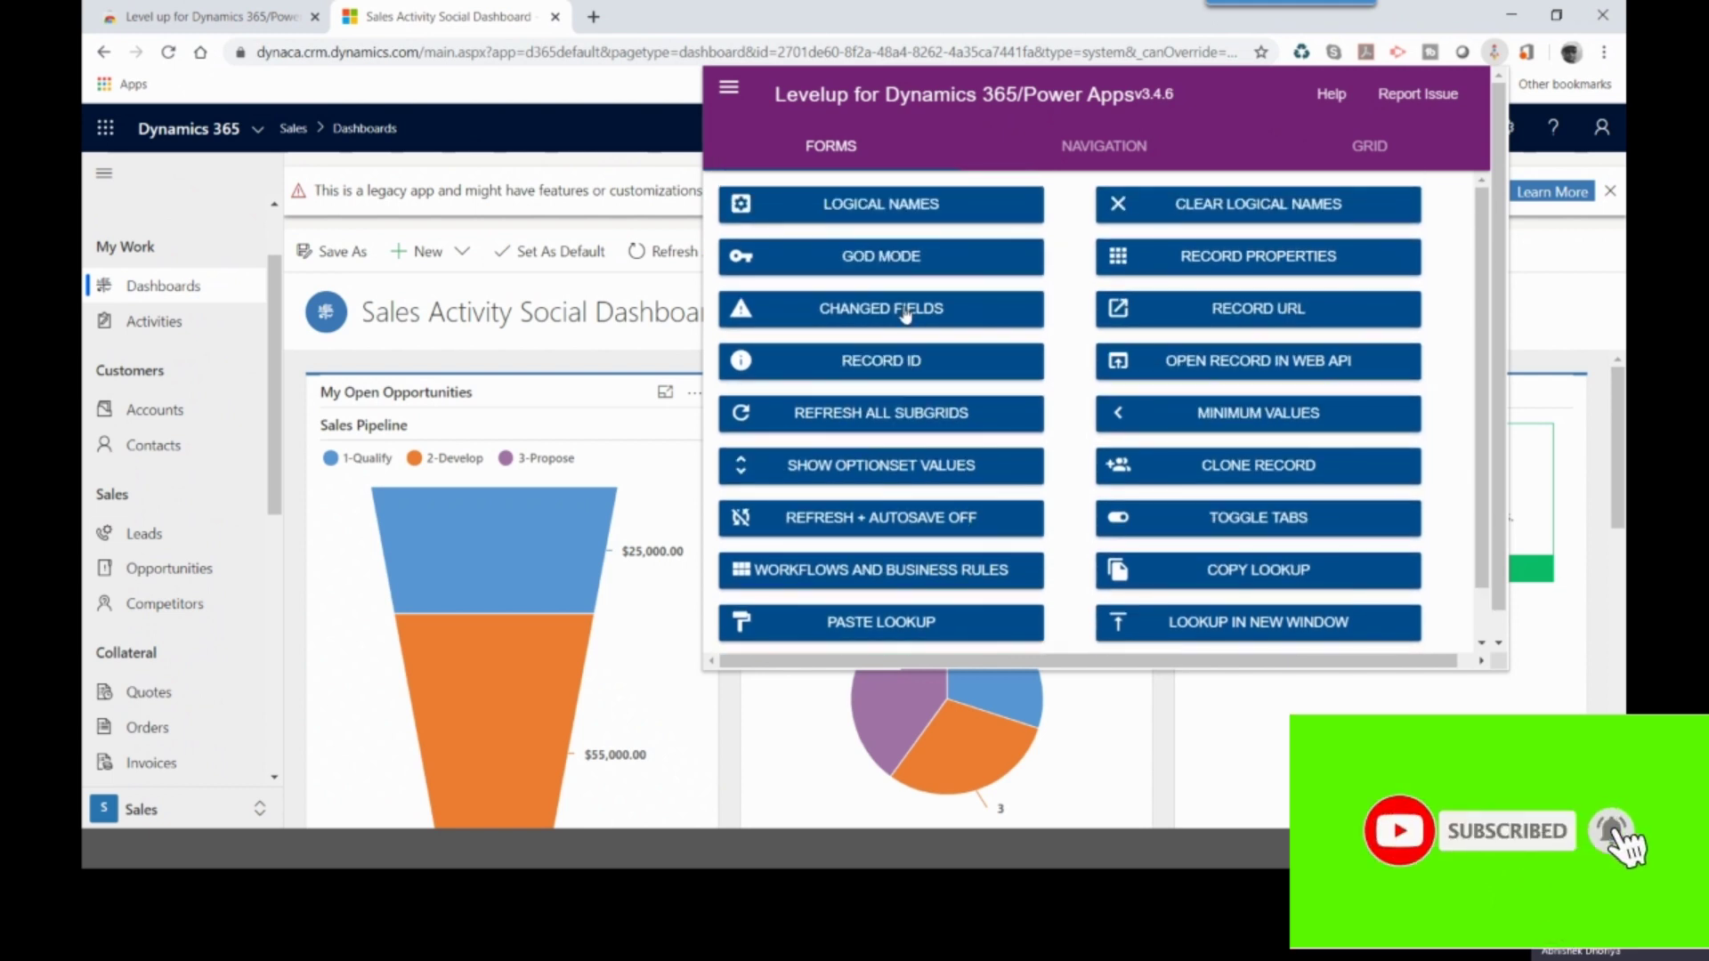
left_click(1103, 147)
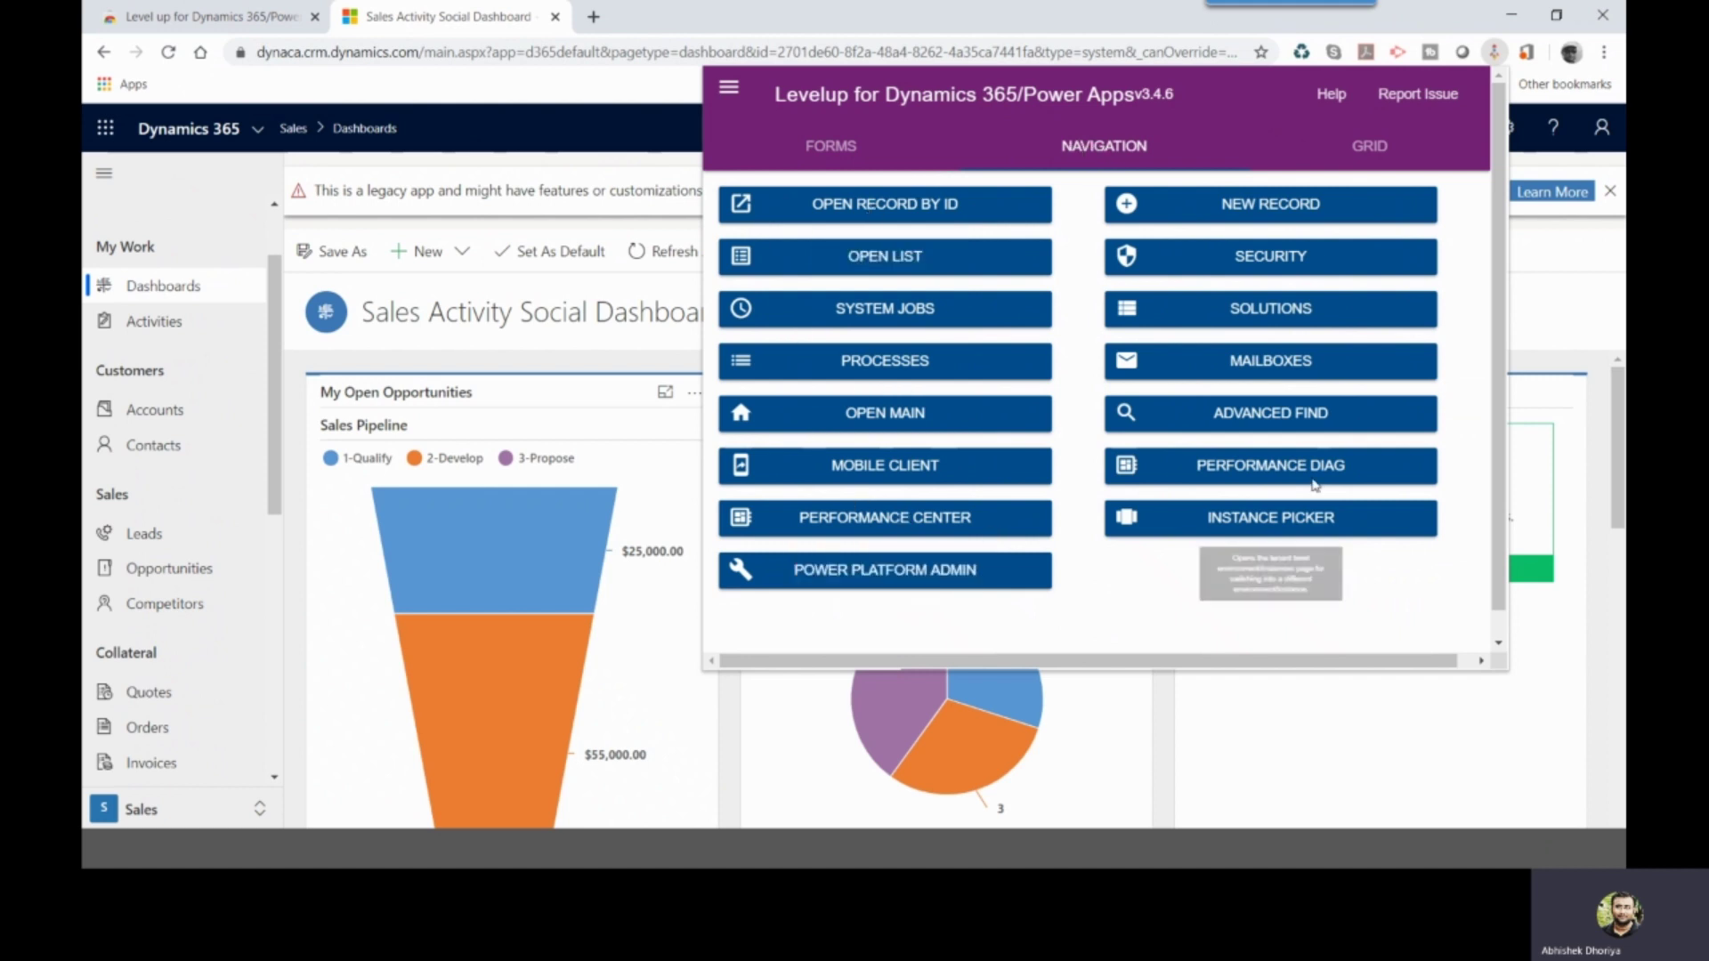
left_click(1372, 146)
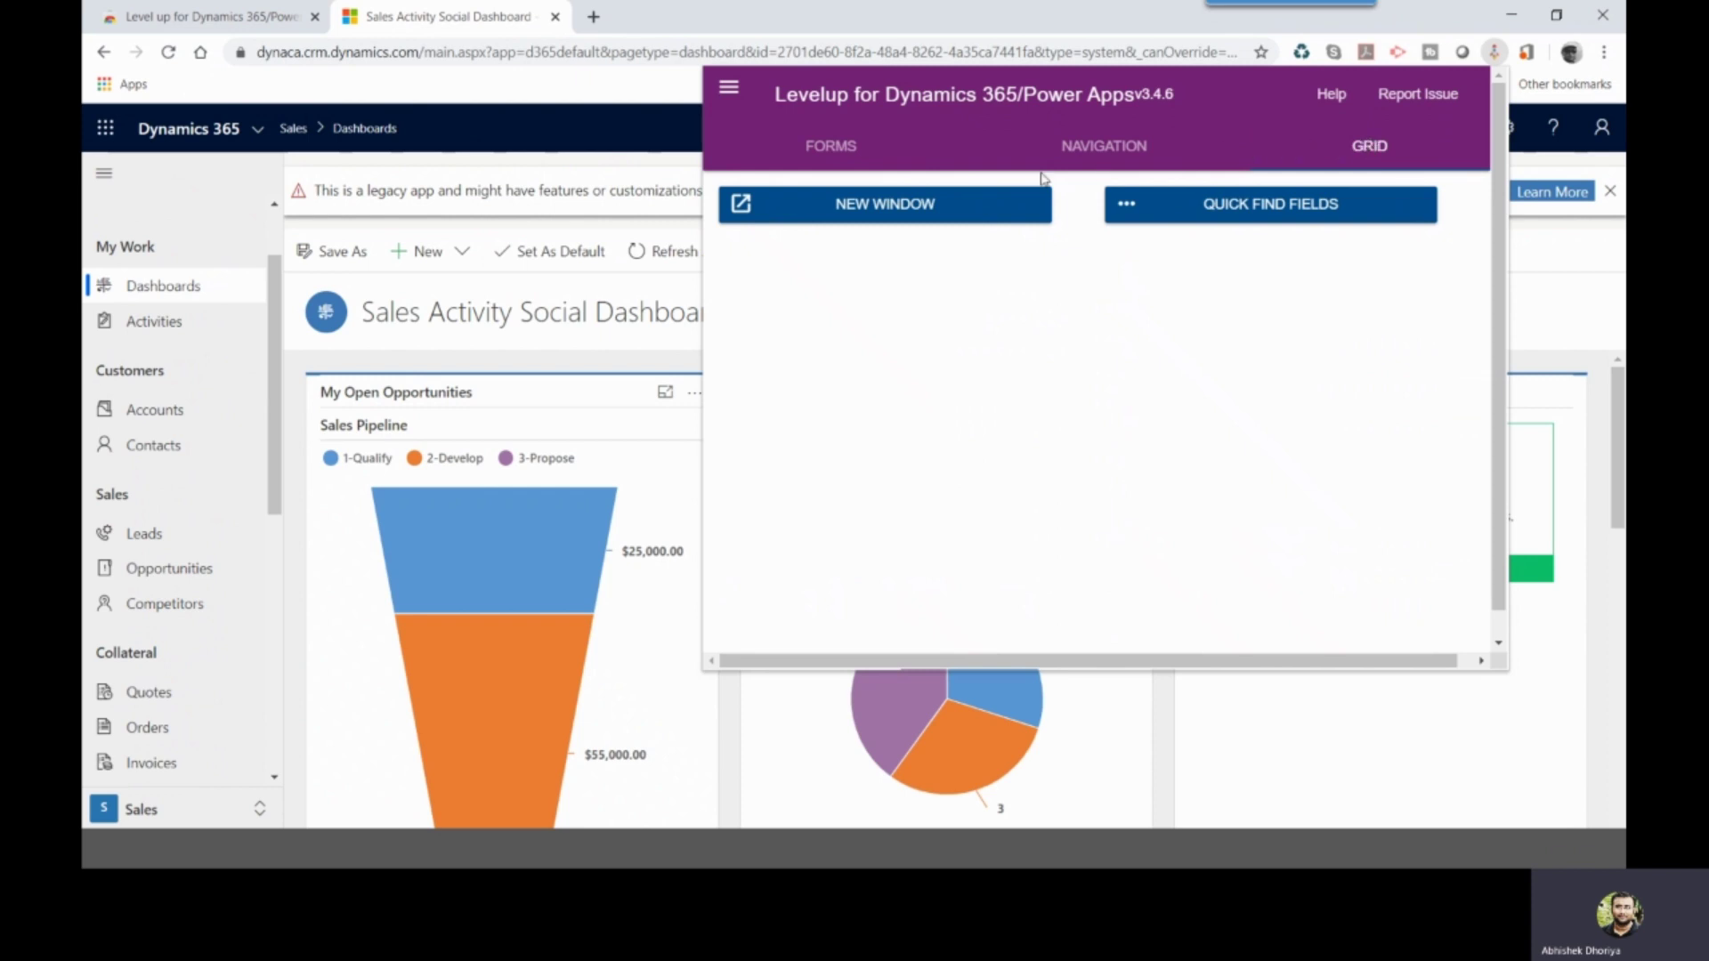
left_click(791, 153)
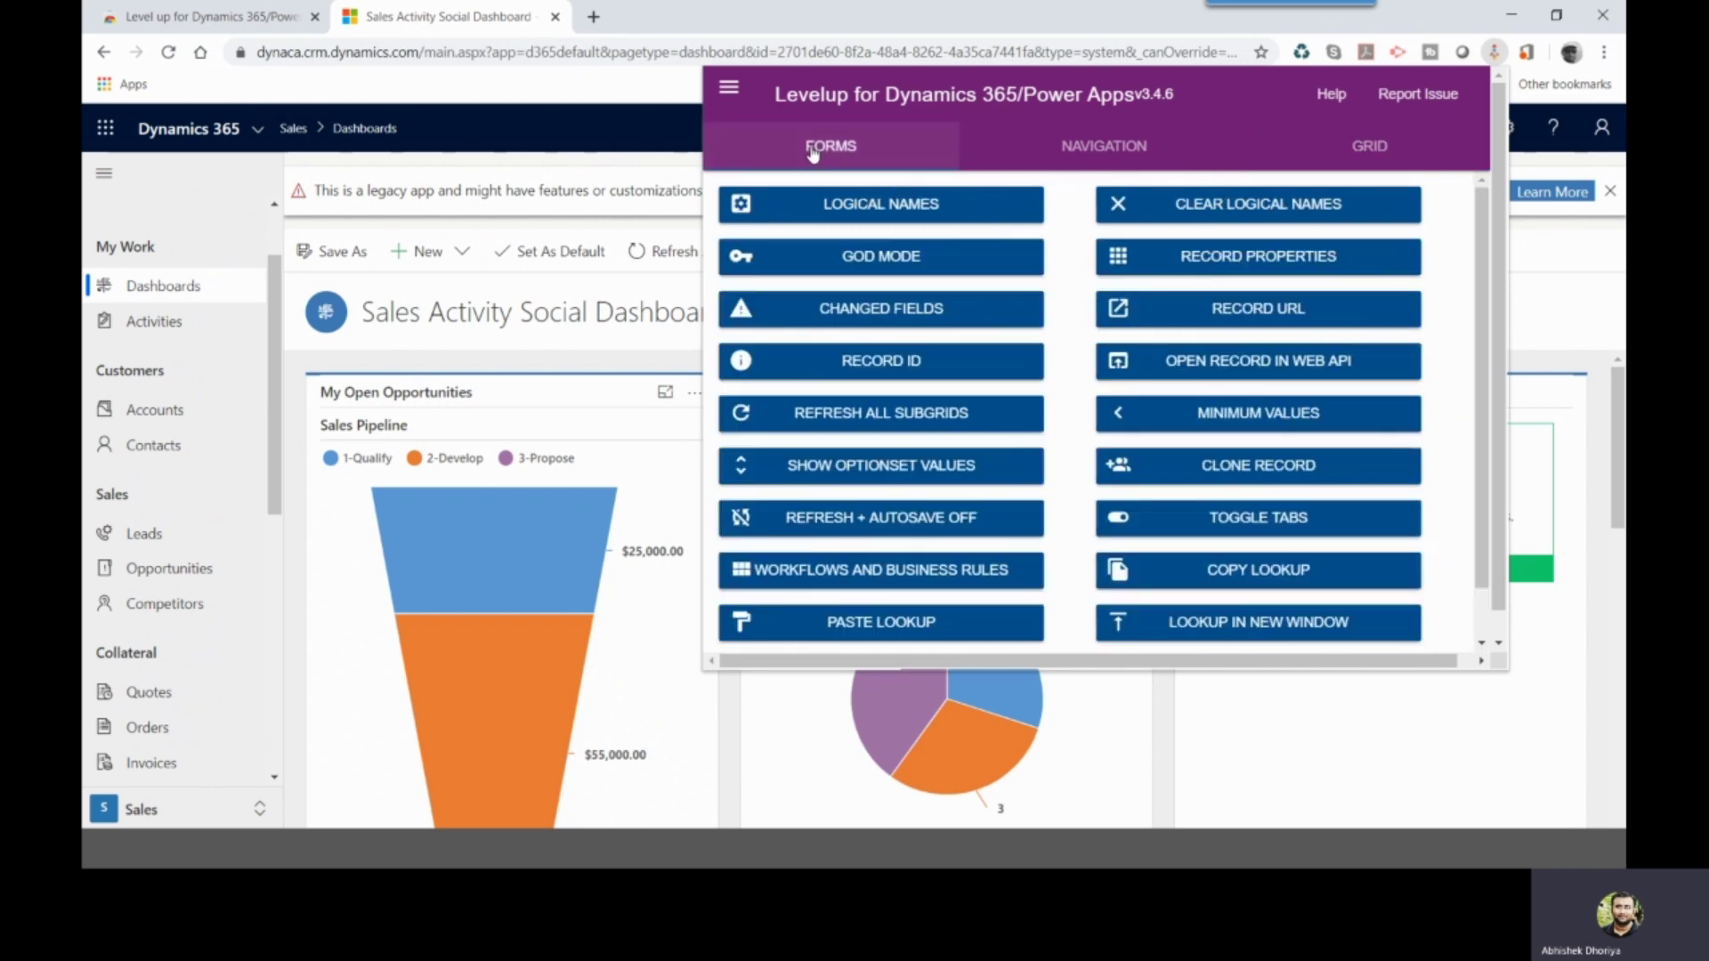
- Open the A. Datum Corporation (sample) account record and display its form's logical names with Levelup
left_click(224, 229)
left_click(184, 420)
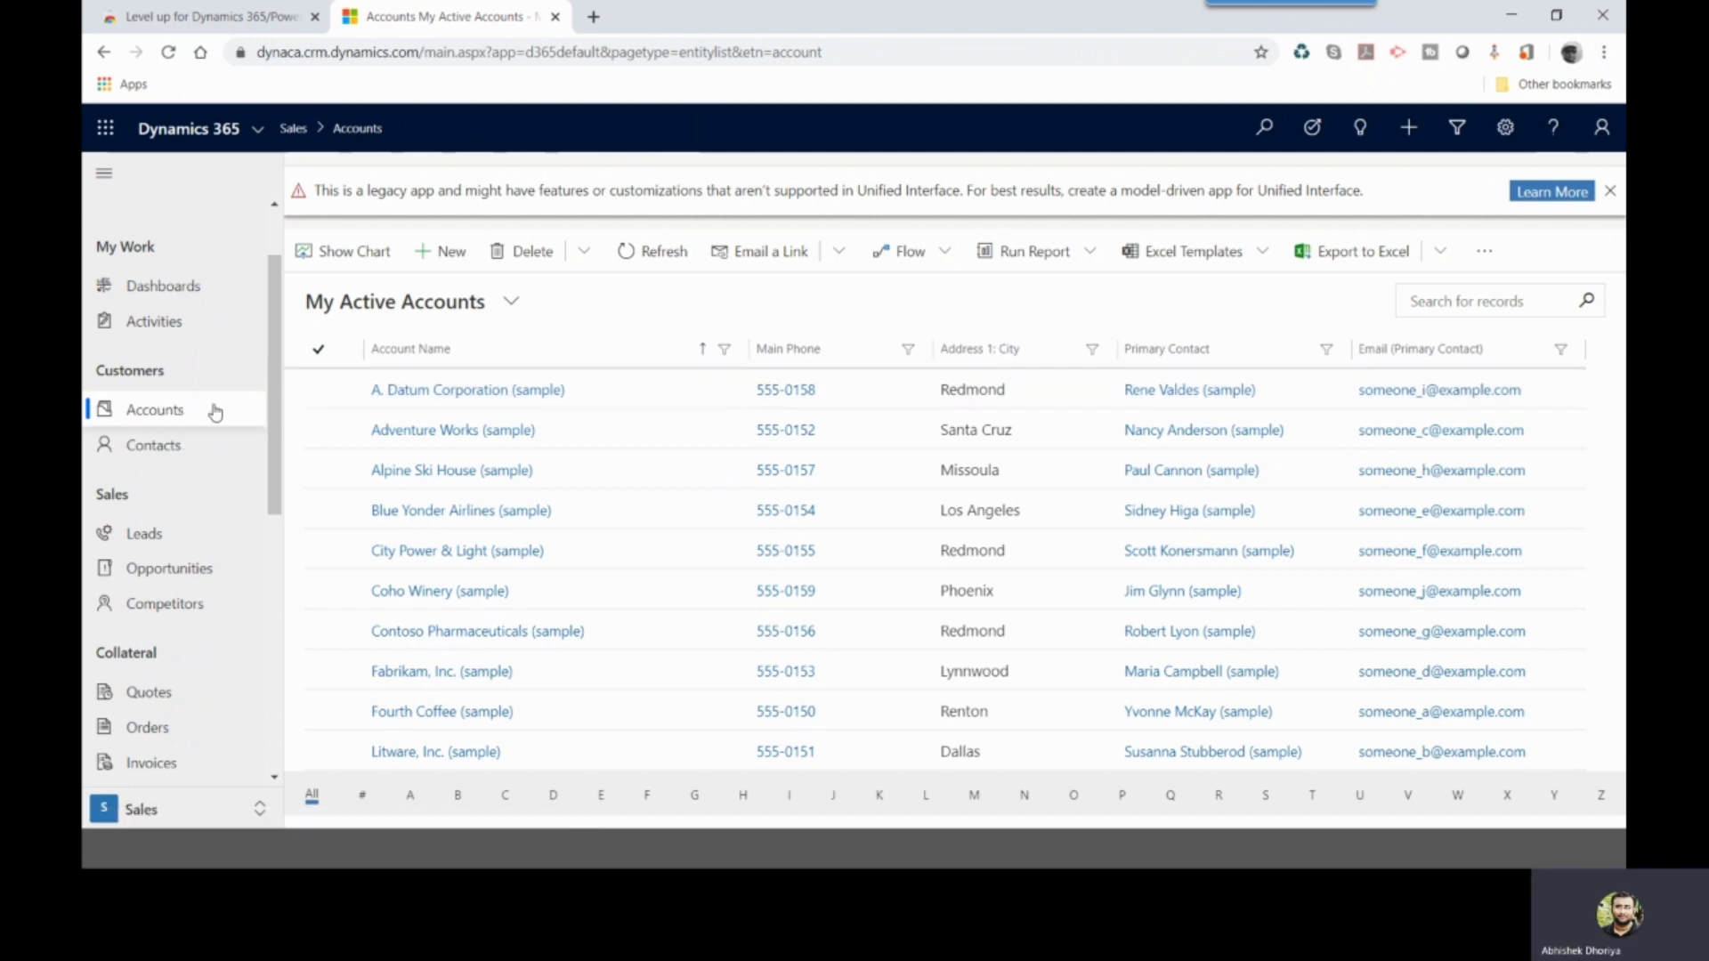
left_click(463, 392)
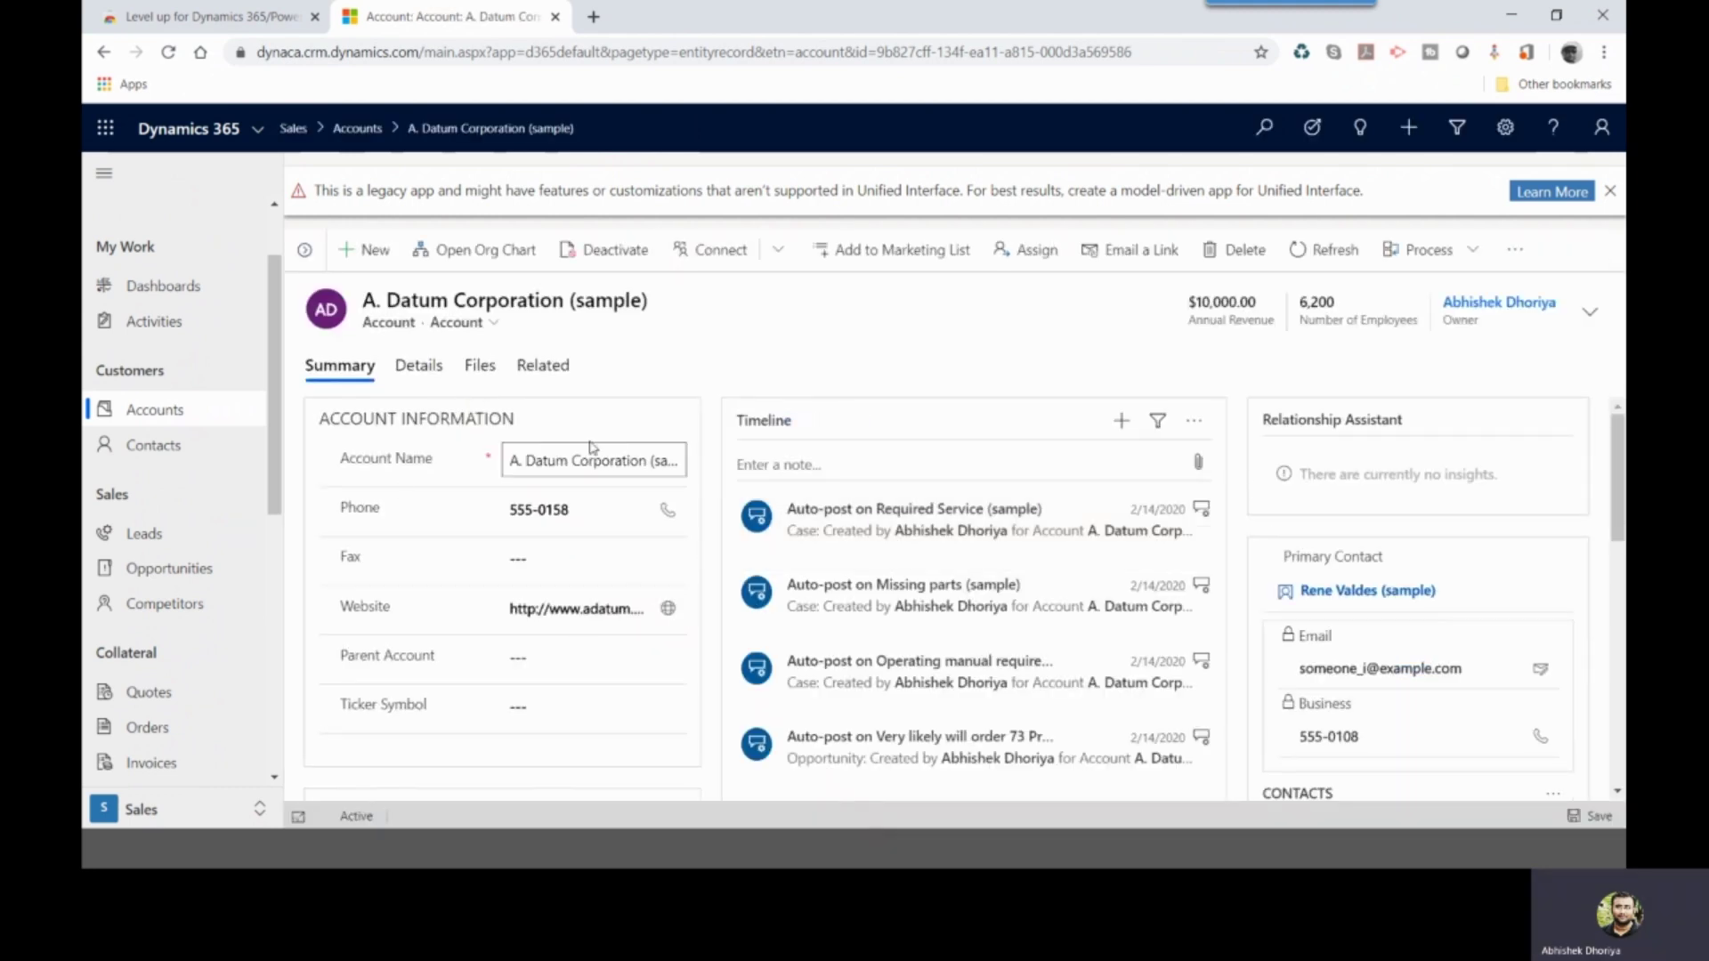
left_click(1496, 54)
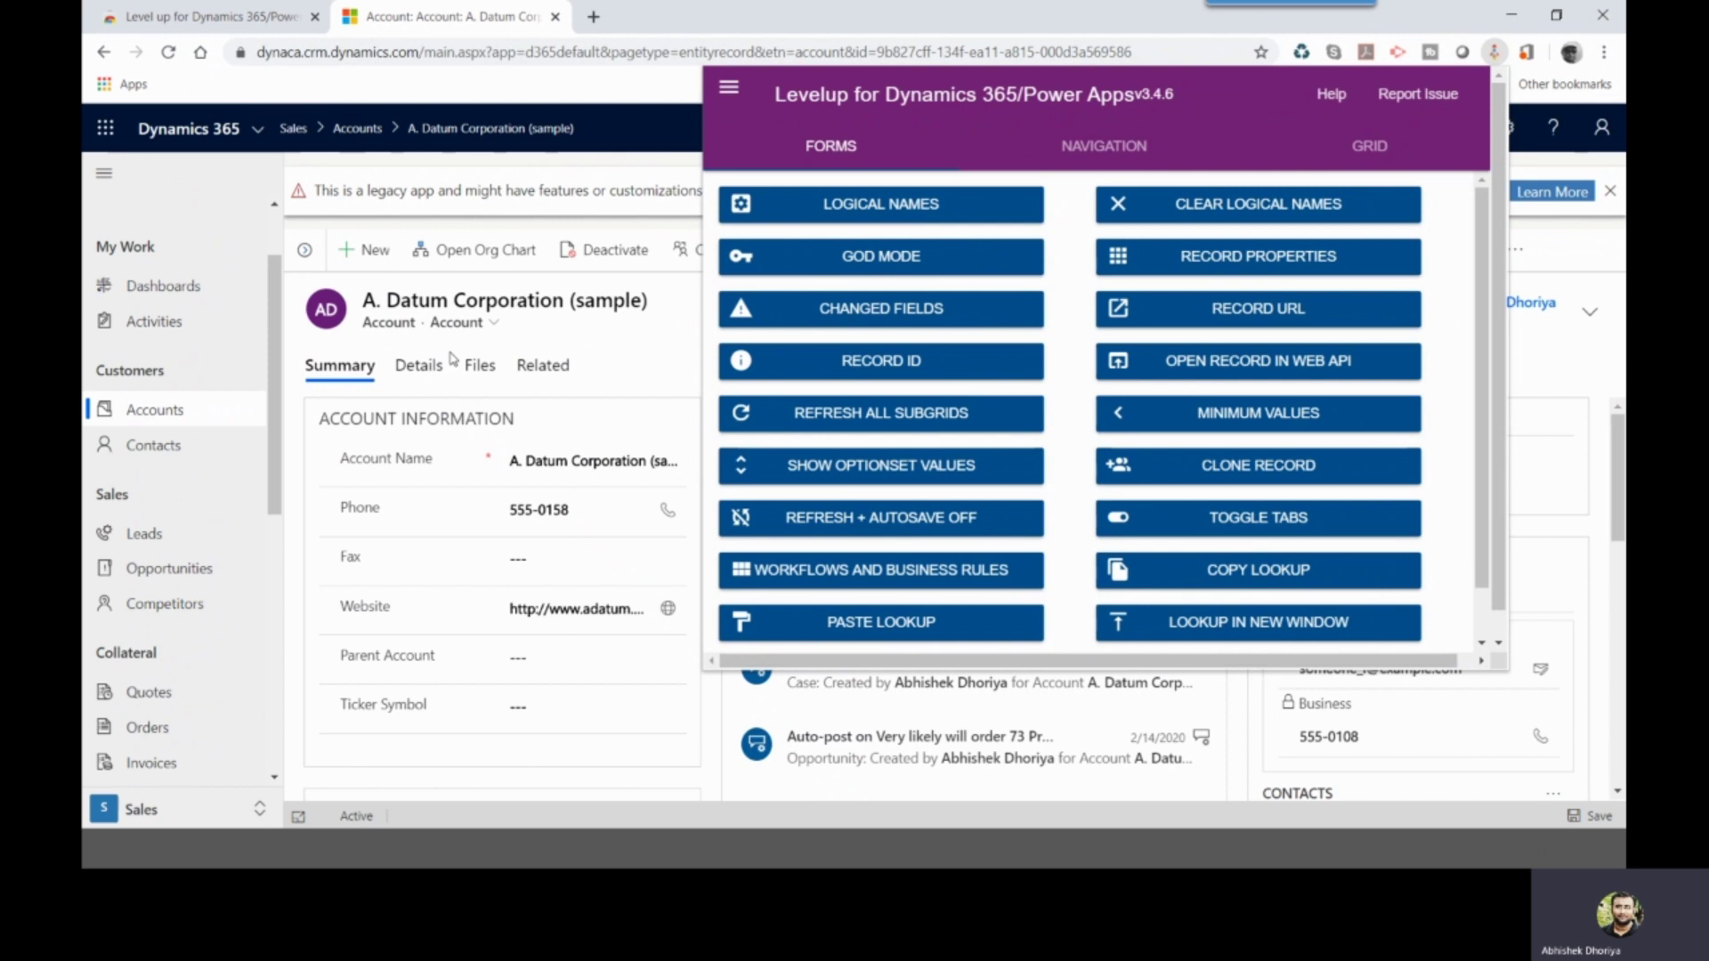
left_click(852, 210)
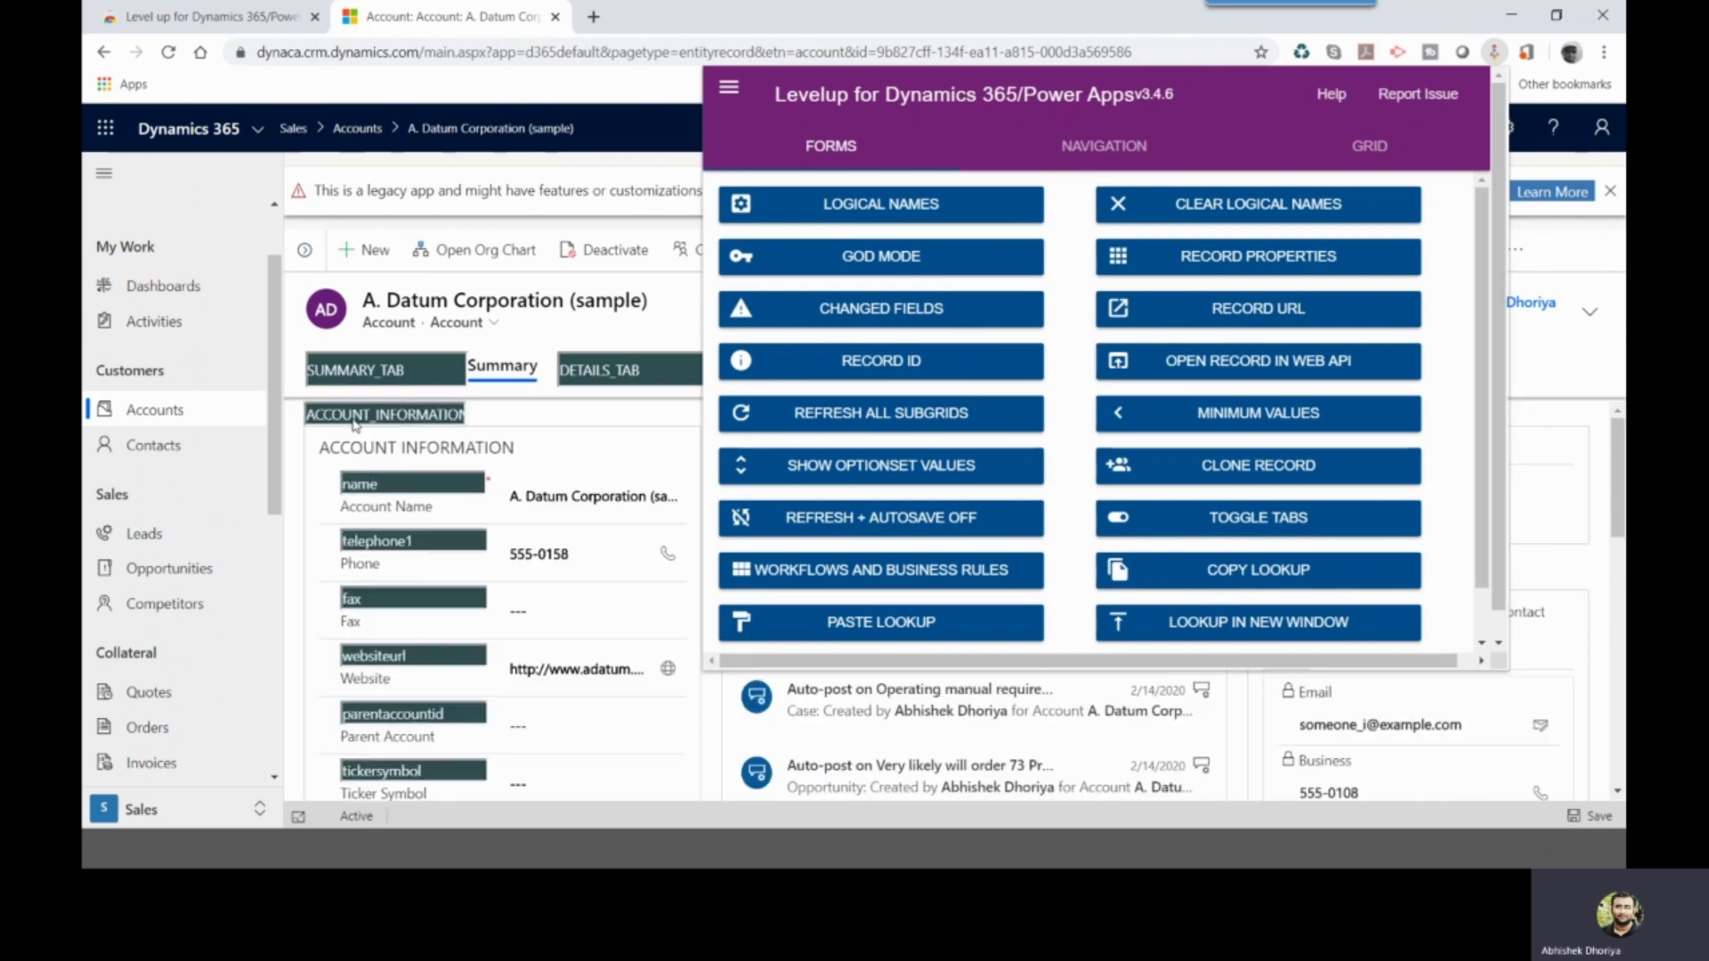
- Examine the logical names of the account form's tabs, sections and fields, including MapSection, fax, telephone1, name and primarycontactid
scroll(383, 507, "down", 5)
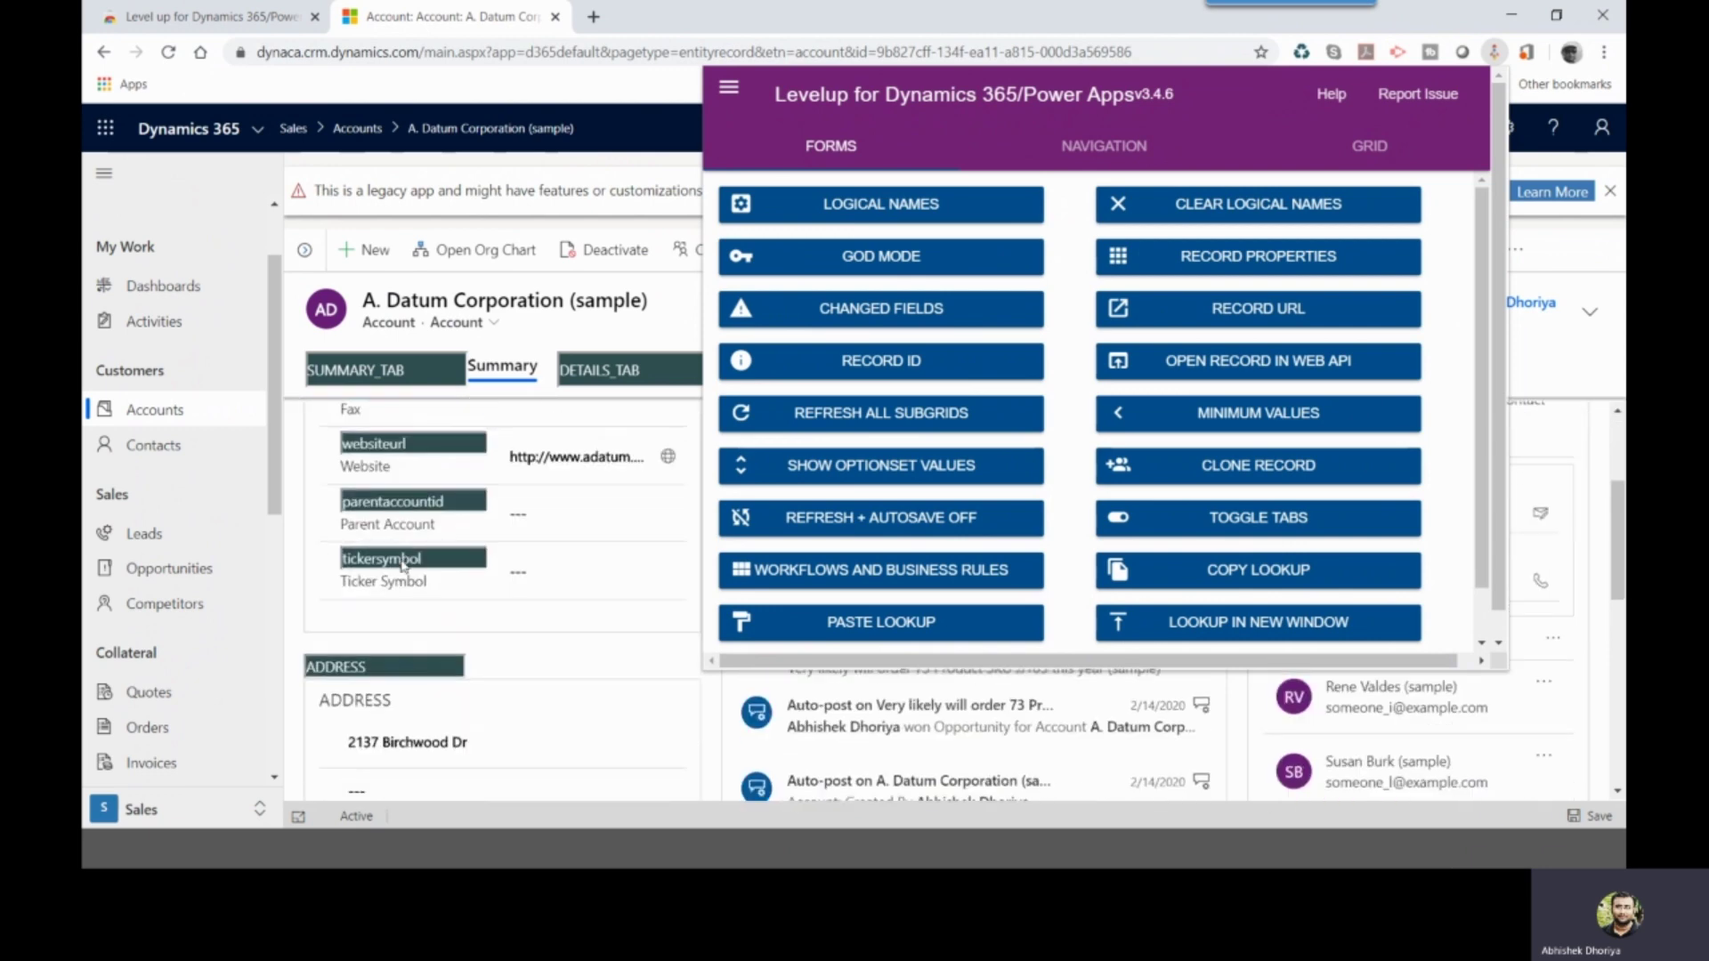
scroll(384, 498, "down", 2)
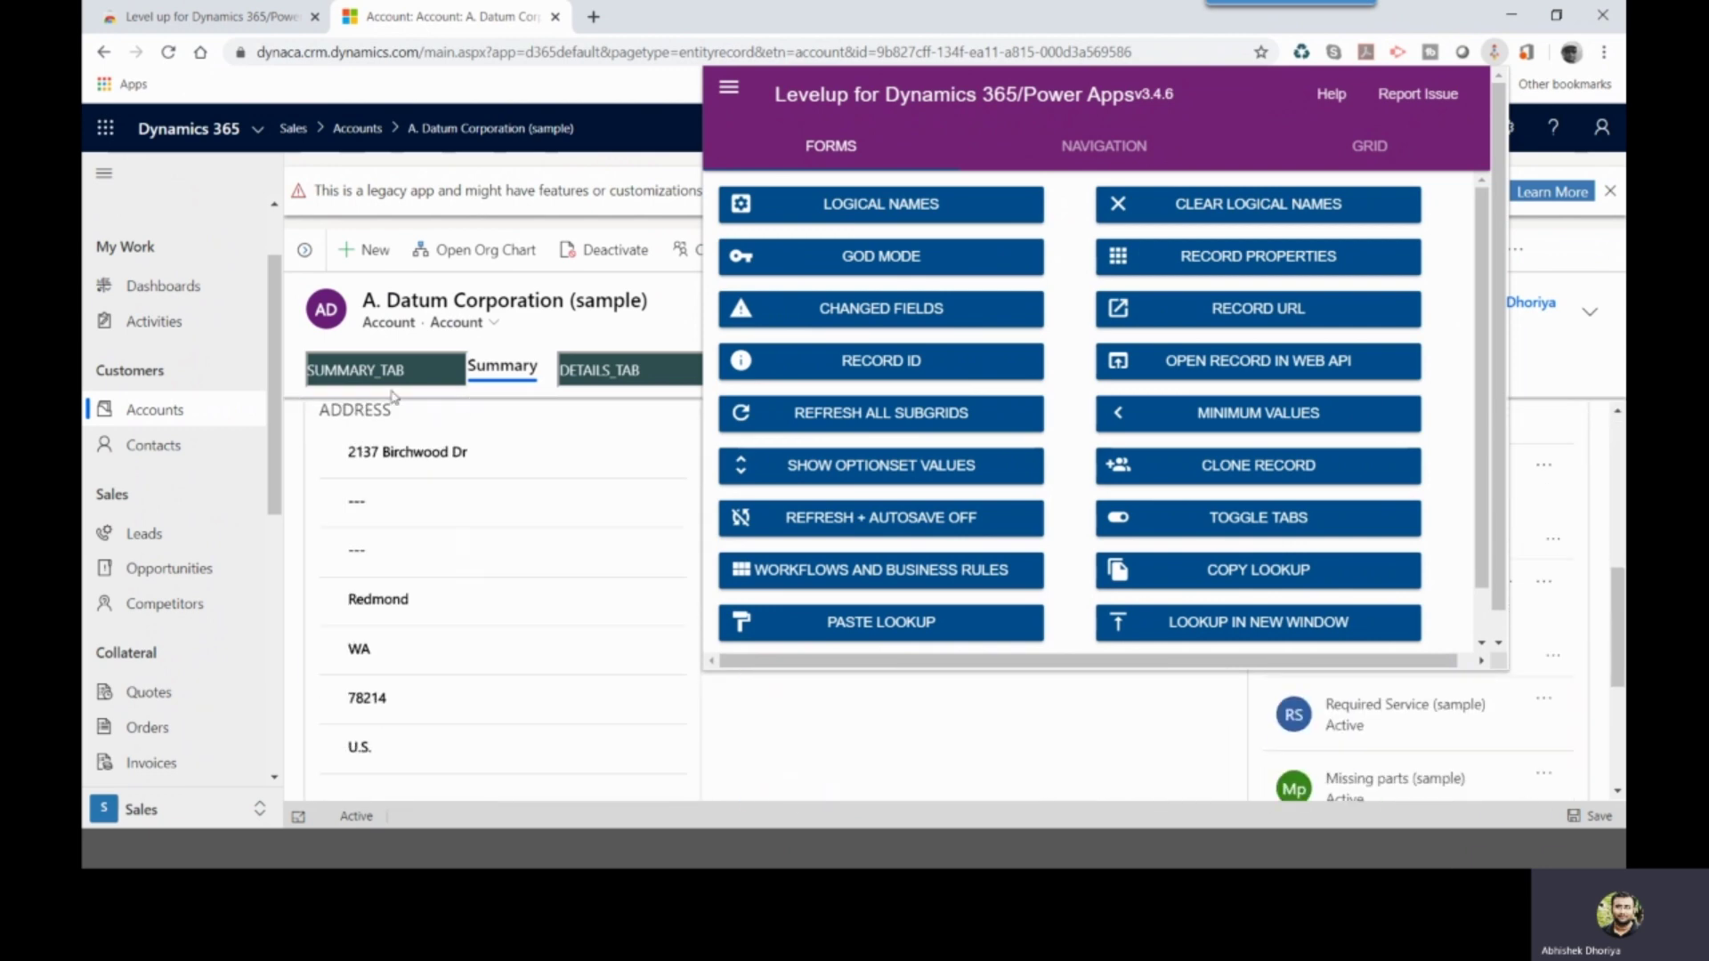
scroll(378, 466, "down", 4)
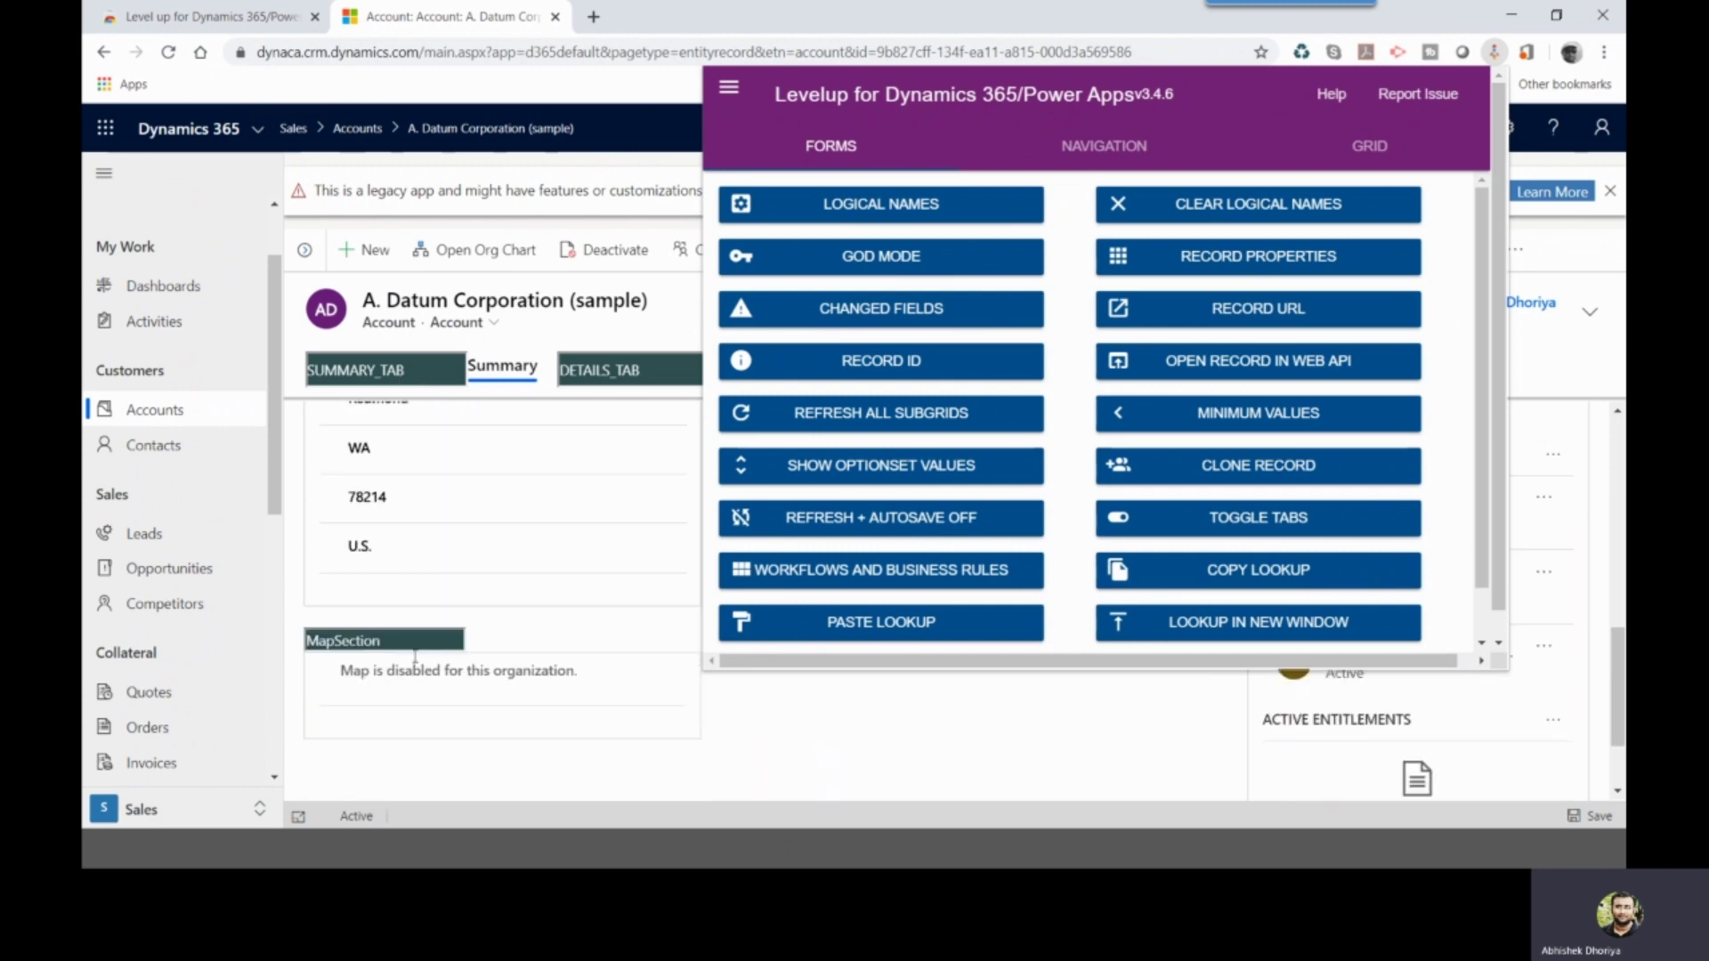
left_click(394, 636)
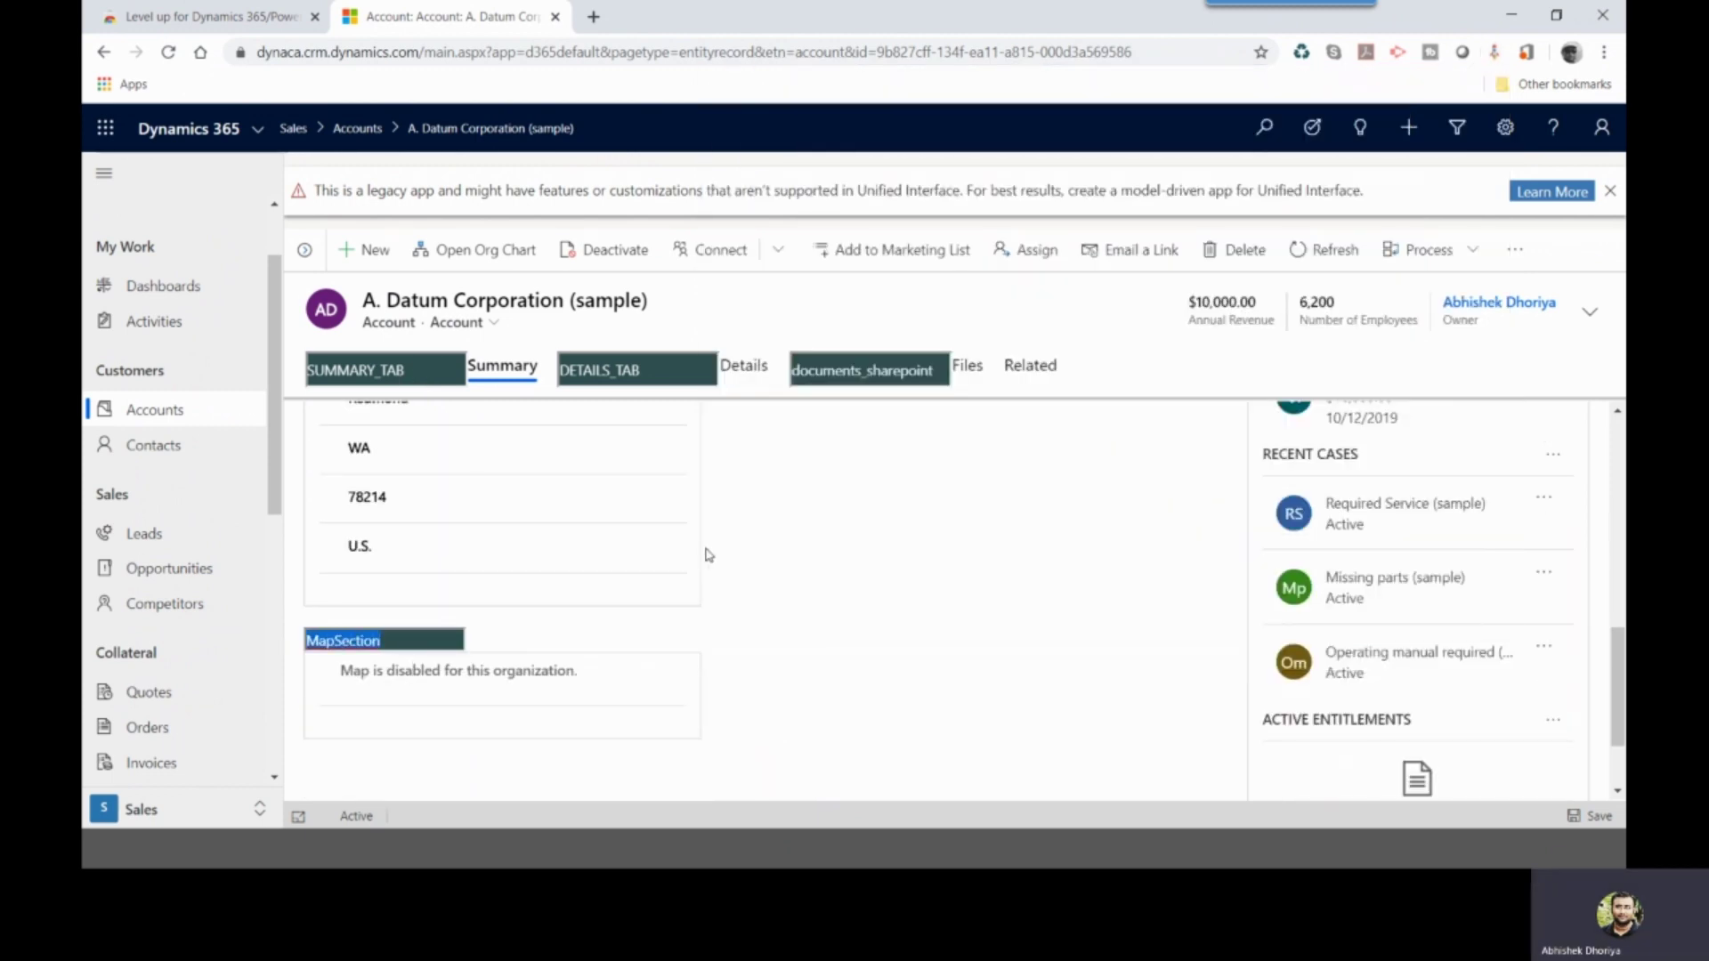
scroll(708, 555, "up", 6)
scroll(709, 554, "up", 7)
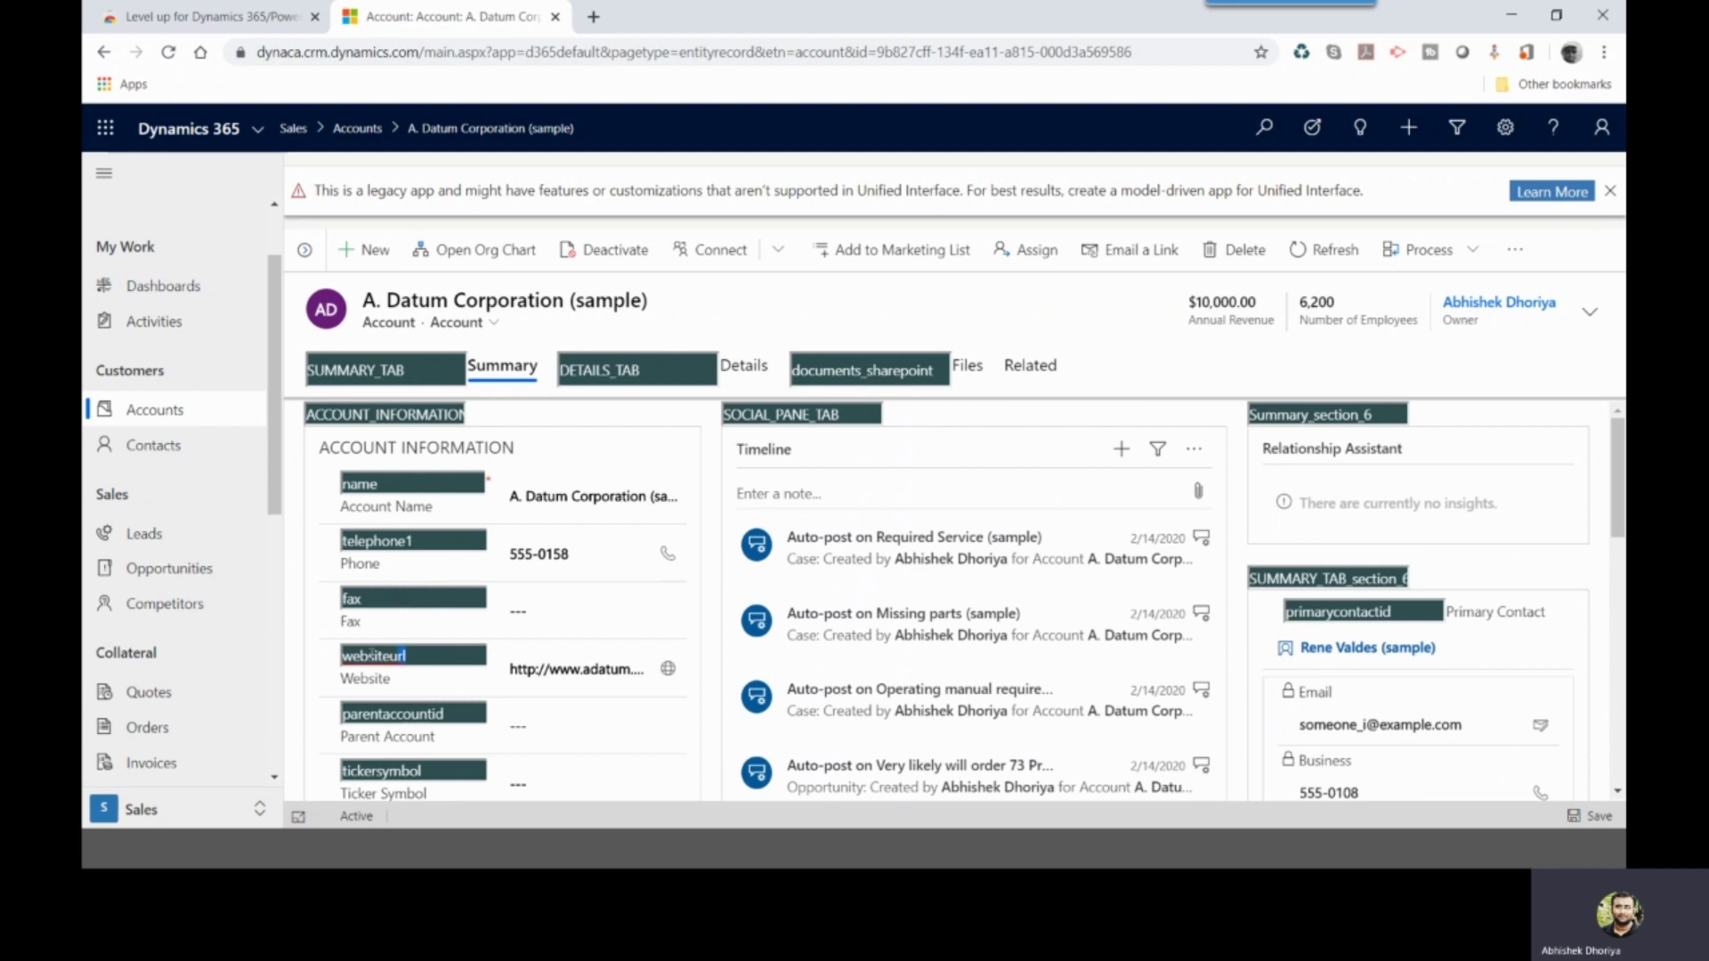
left_click_drag(366, 598, 342, 599)
left_click_drag(431, 538, 343, 540)
left_click_drag(379, 483, 342, 483)
left_click_drag(1395, 611, 1234, 602)
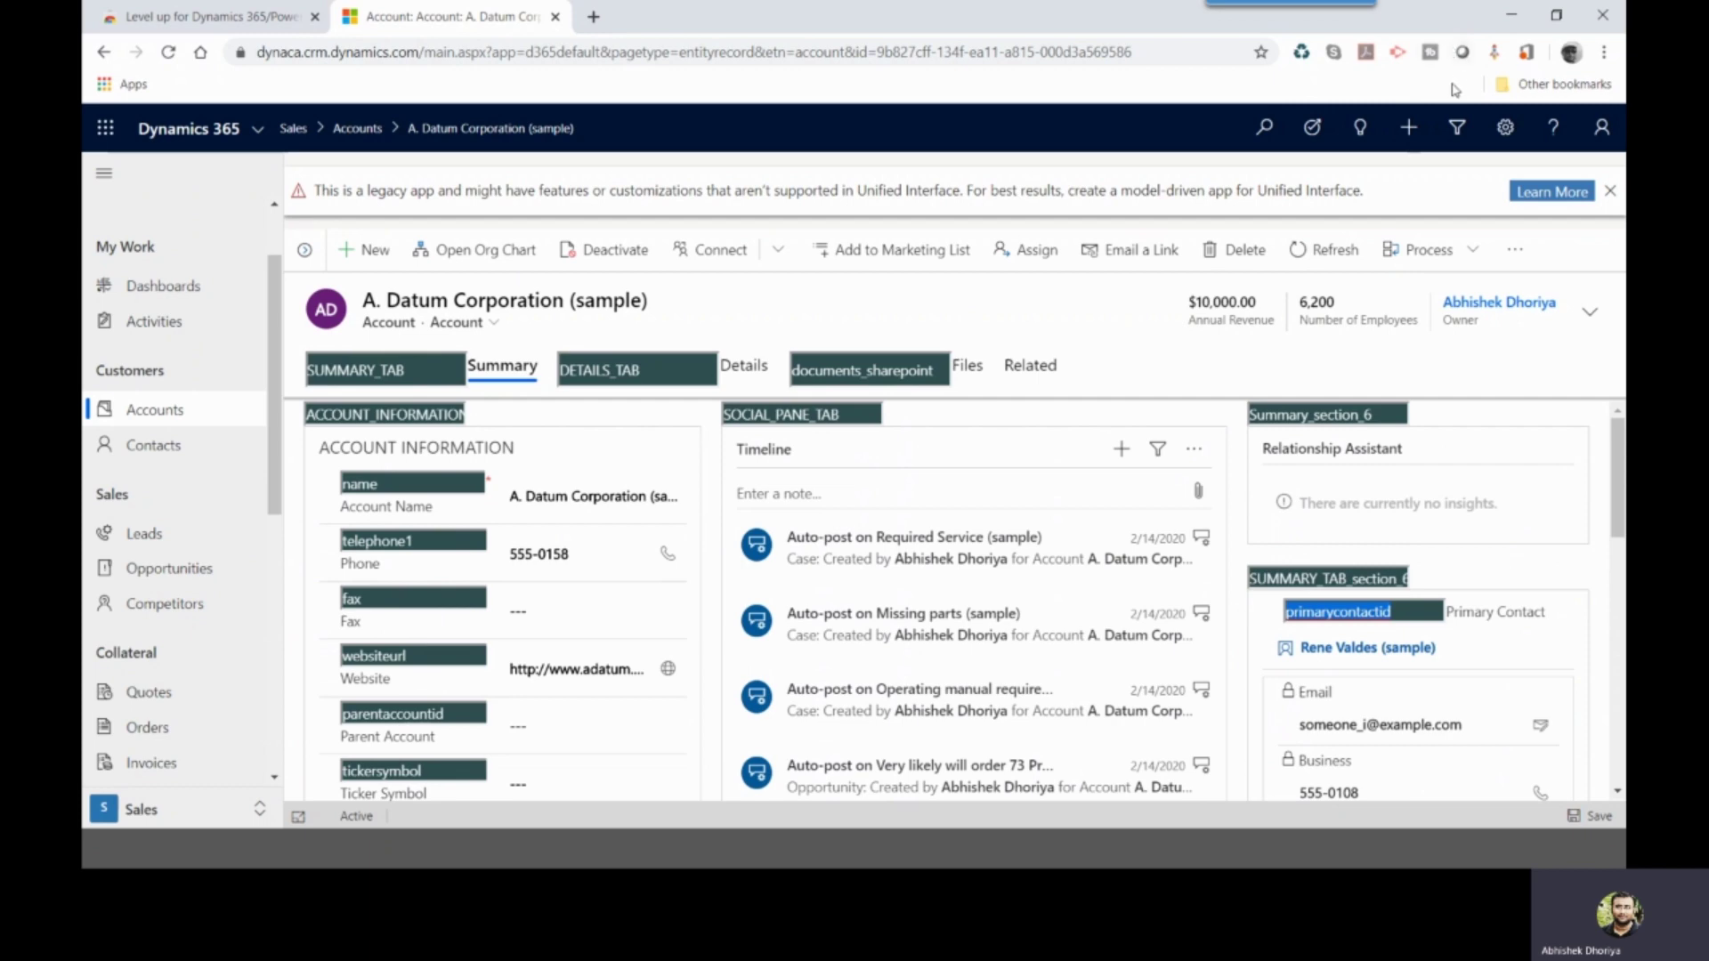
- Clear the logical names from the account form and activate God Mode with Levelup
left_click(1494, 52)
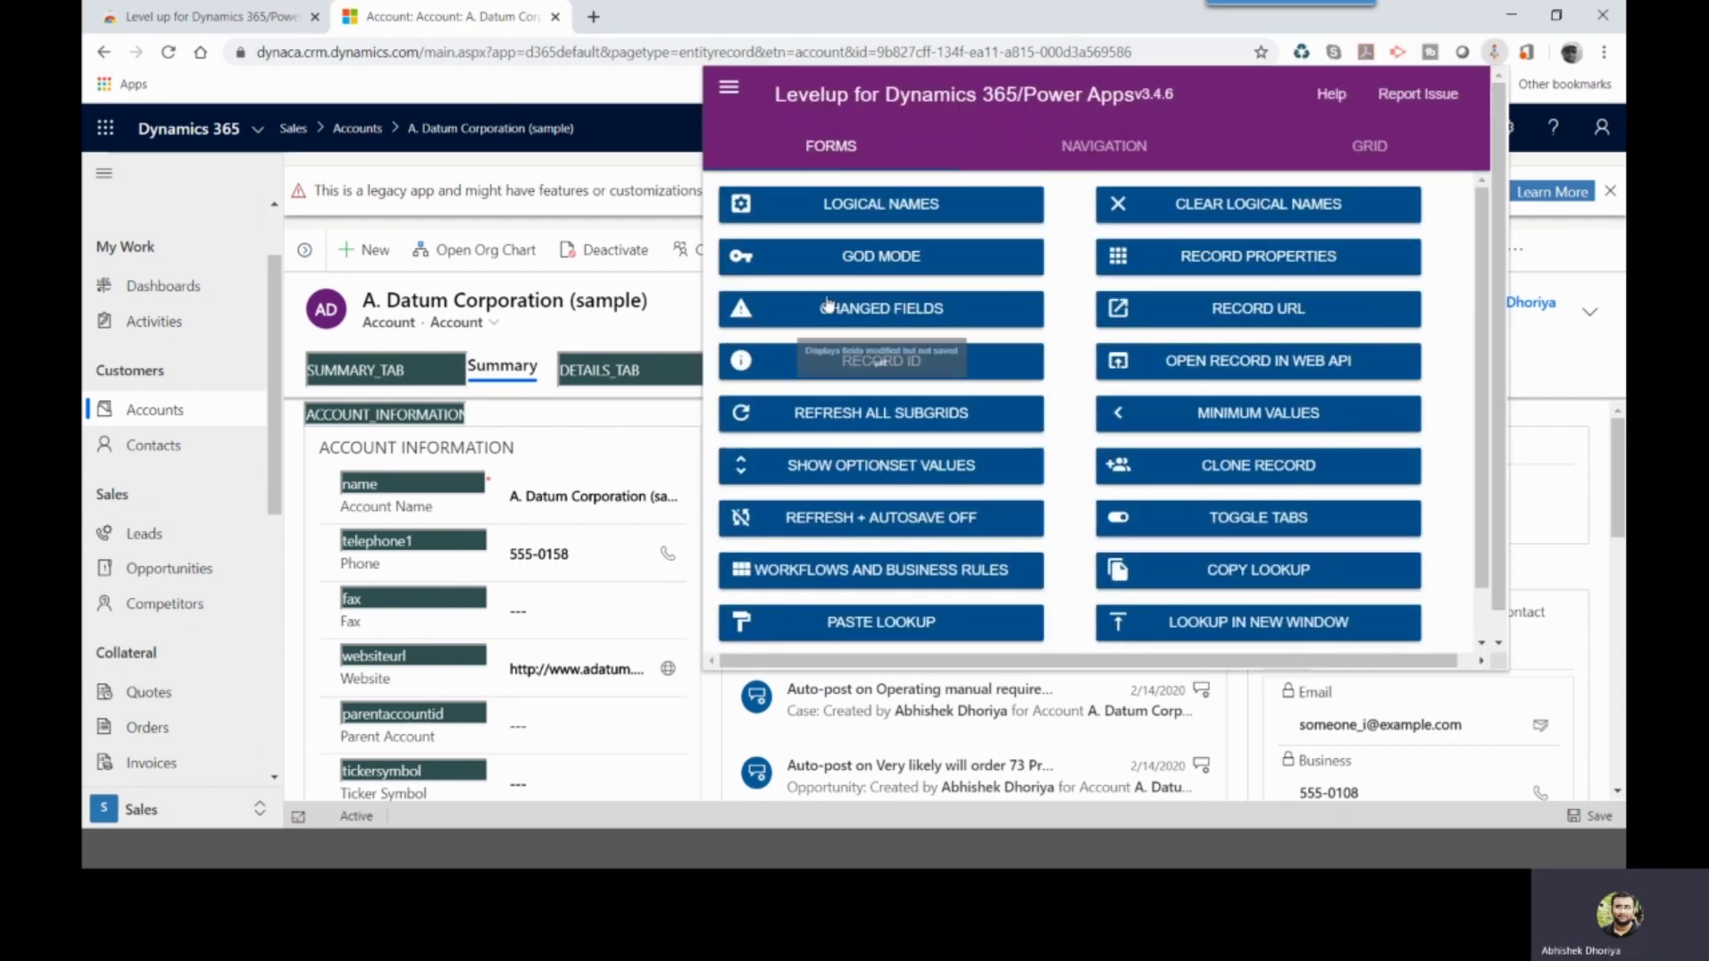
left_click(1154, 211)
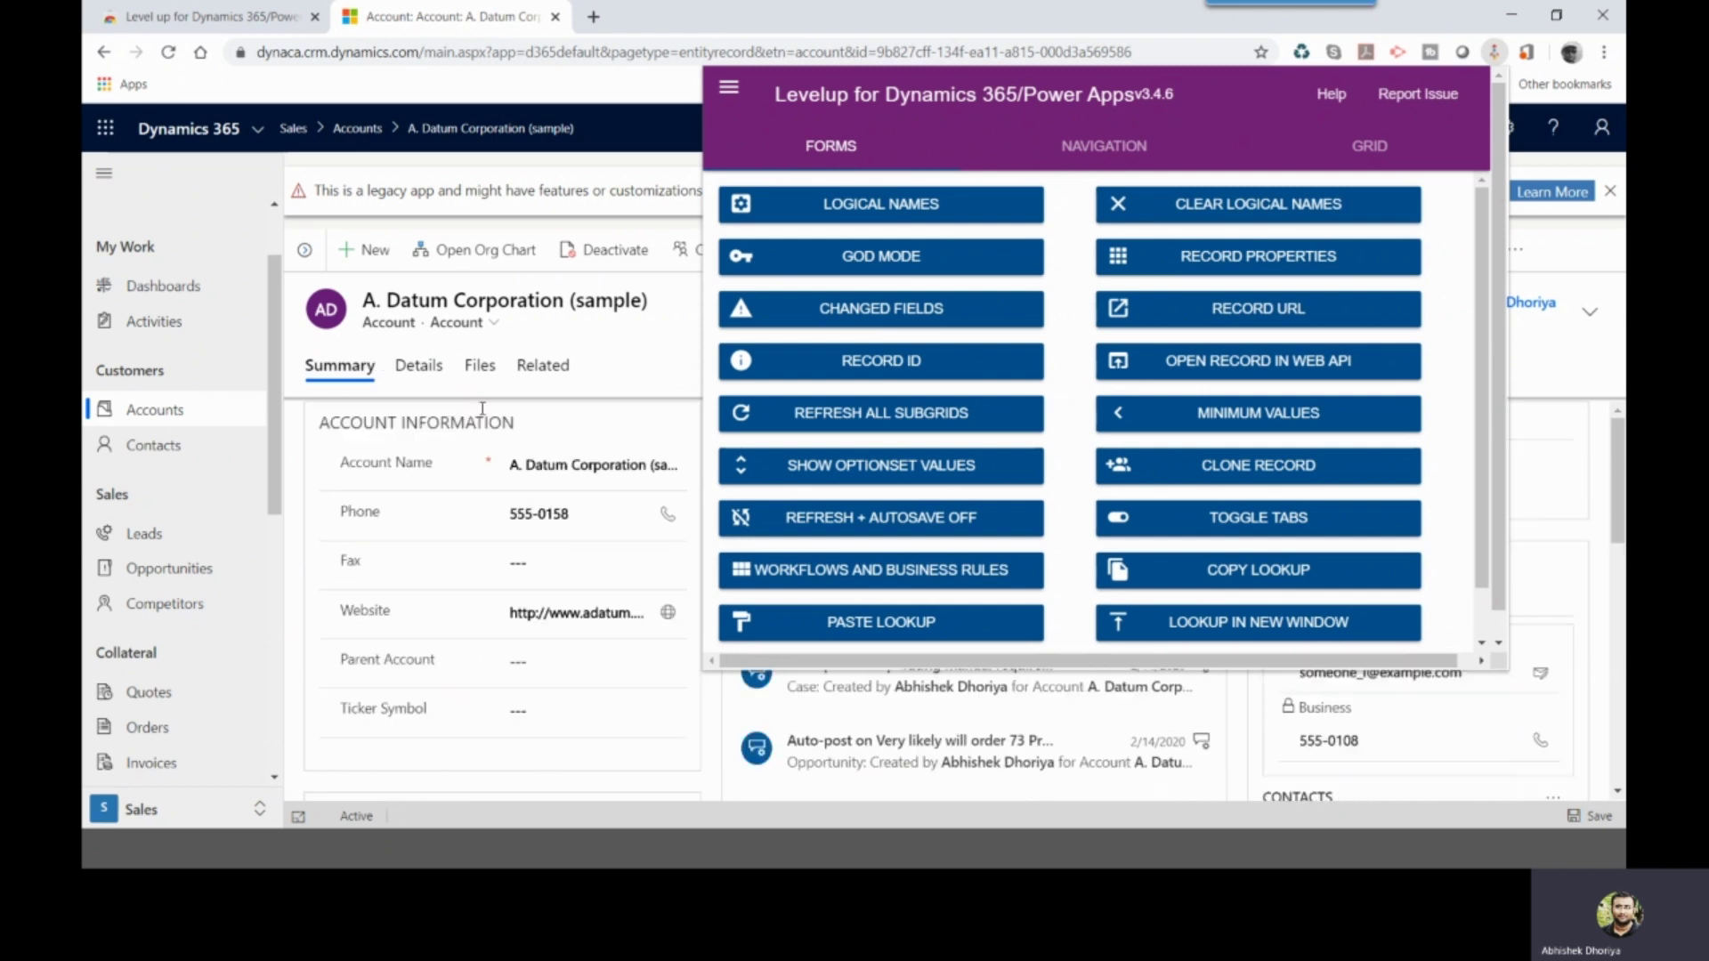
left_click(861, 265)
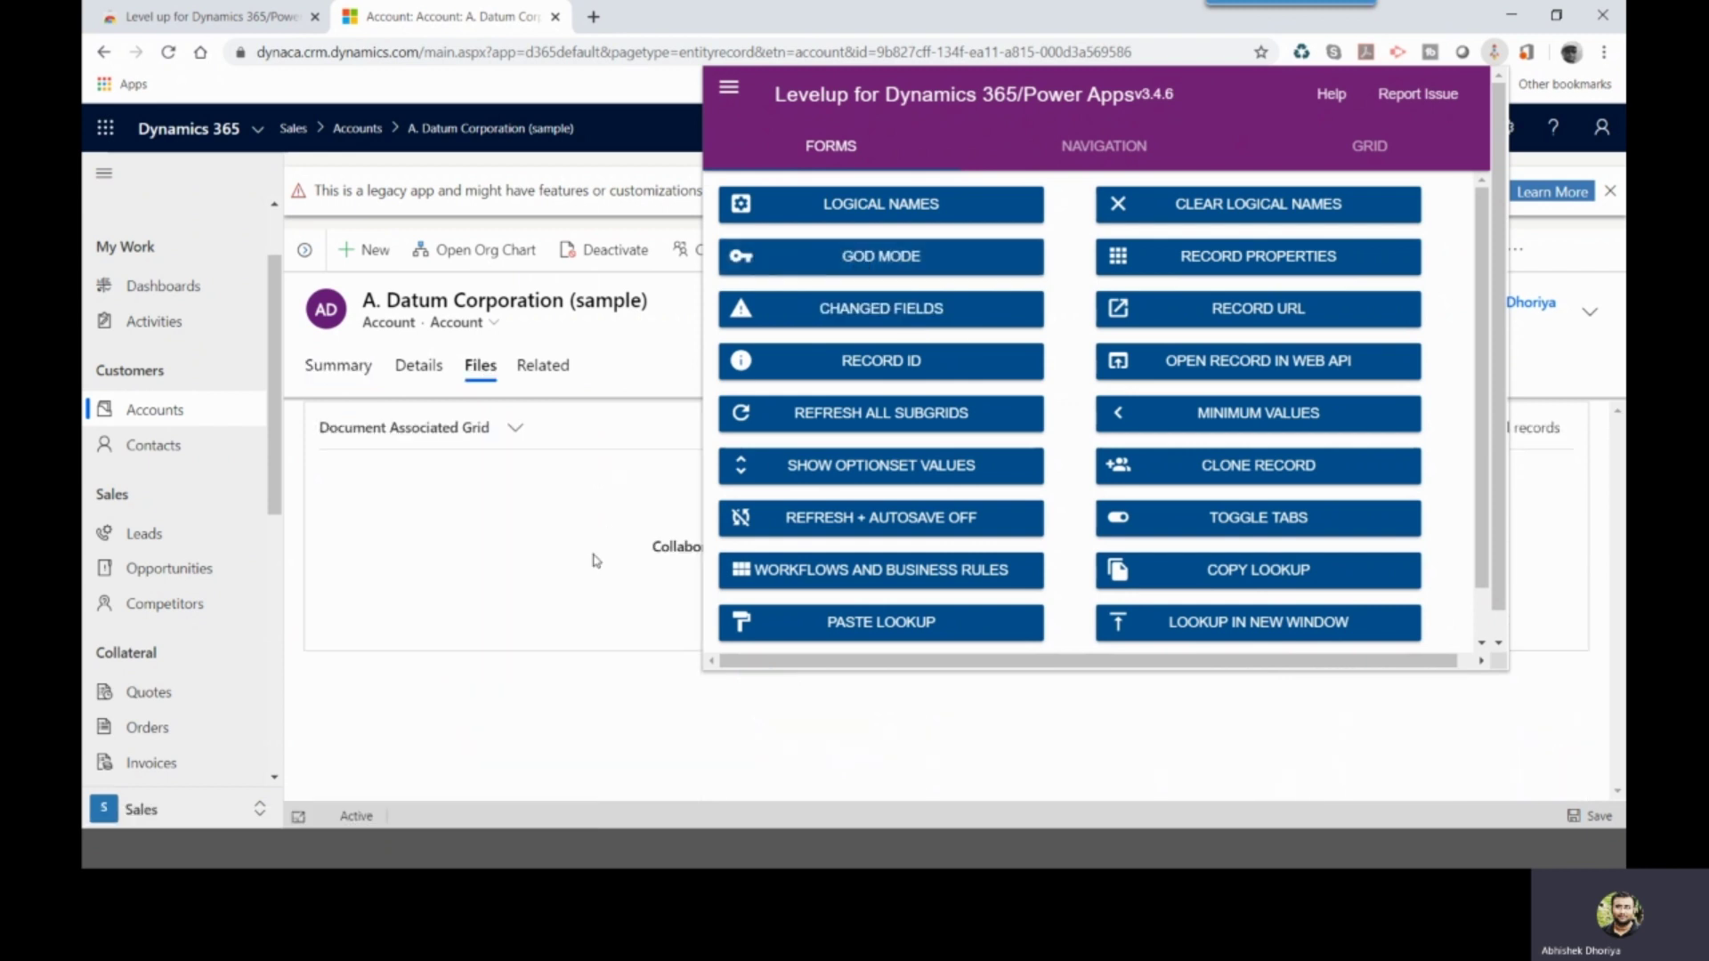
- Return to the account's Summary page and review its account information, address and timeline sections
left_click(1355, 740)
left_click(338, 366)
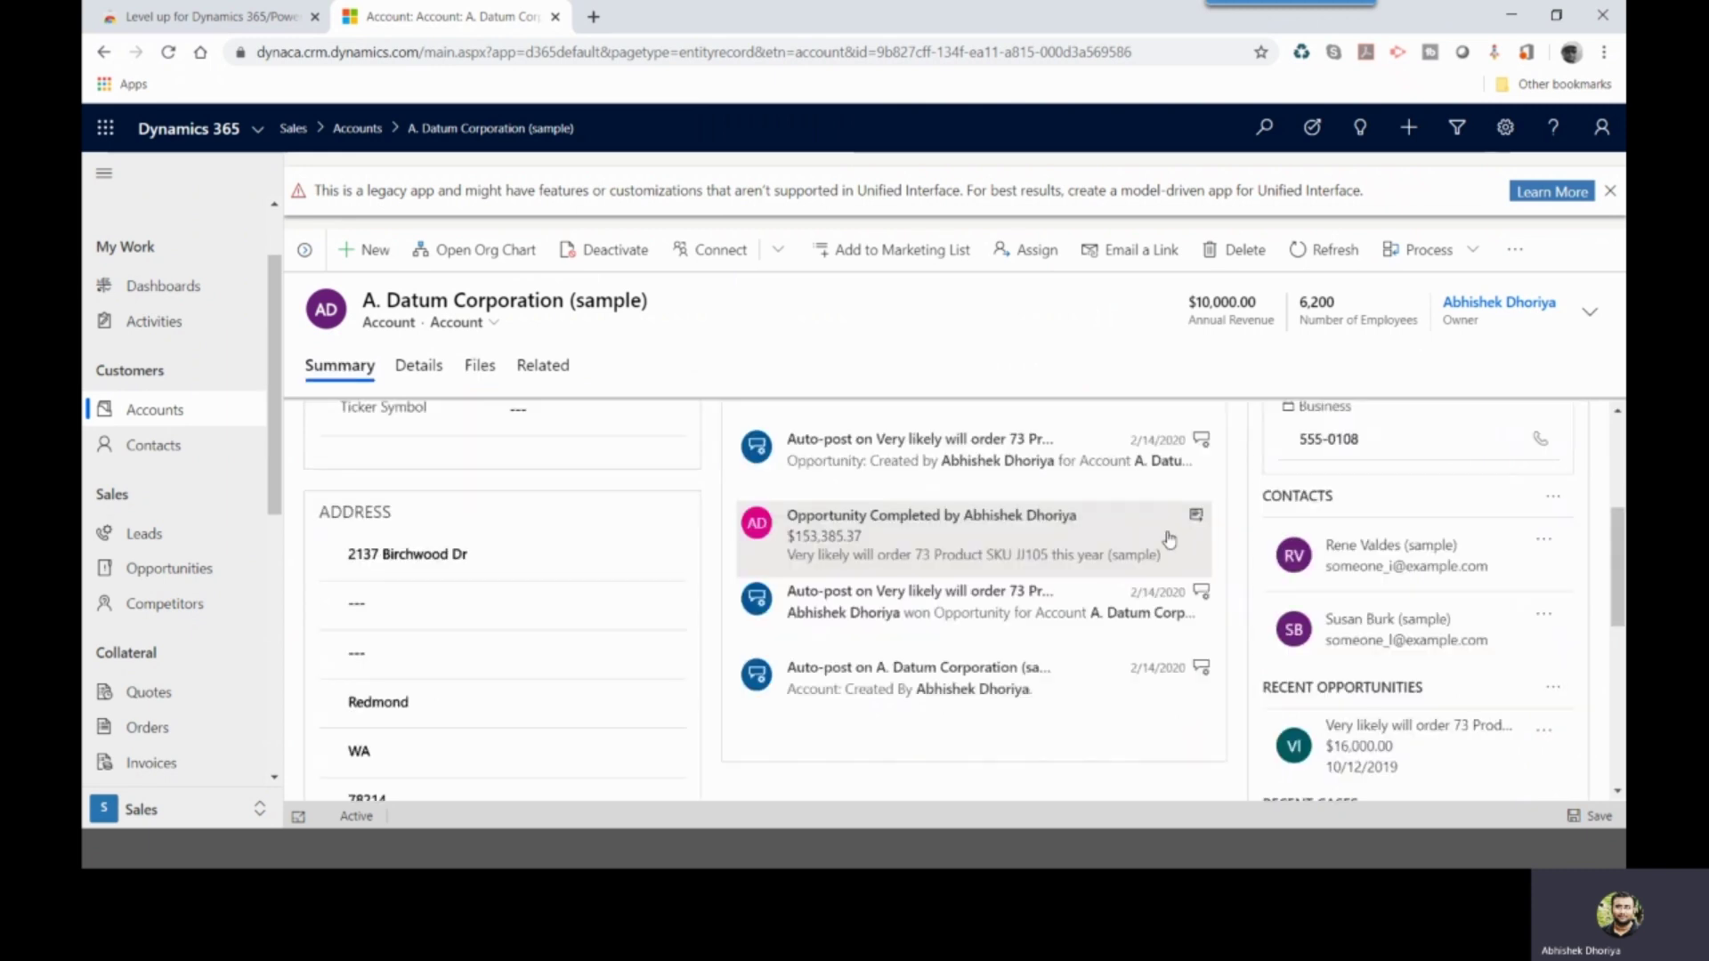
scroll(1156, 543, "down", 5)
scroll(1151, 563, "up", 8)
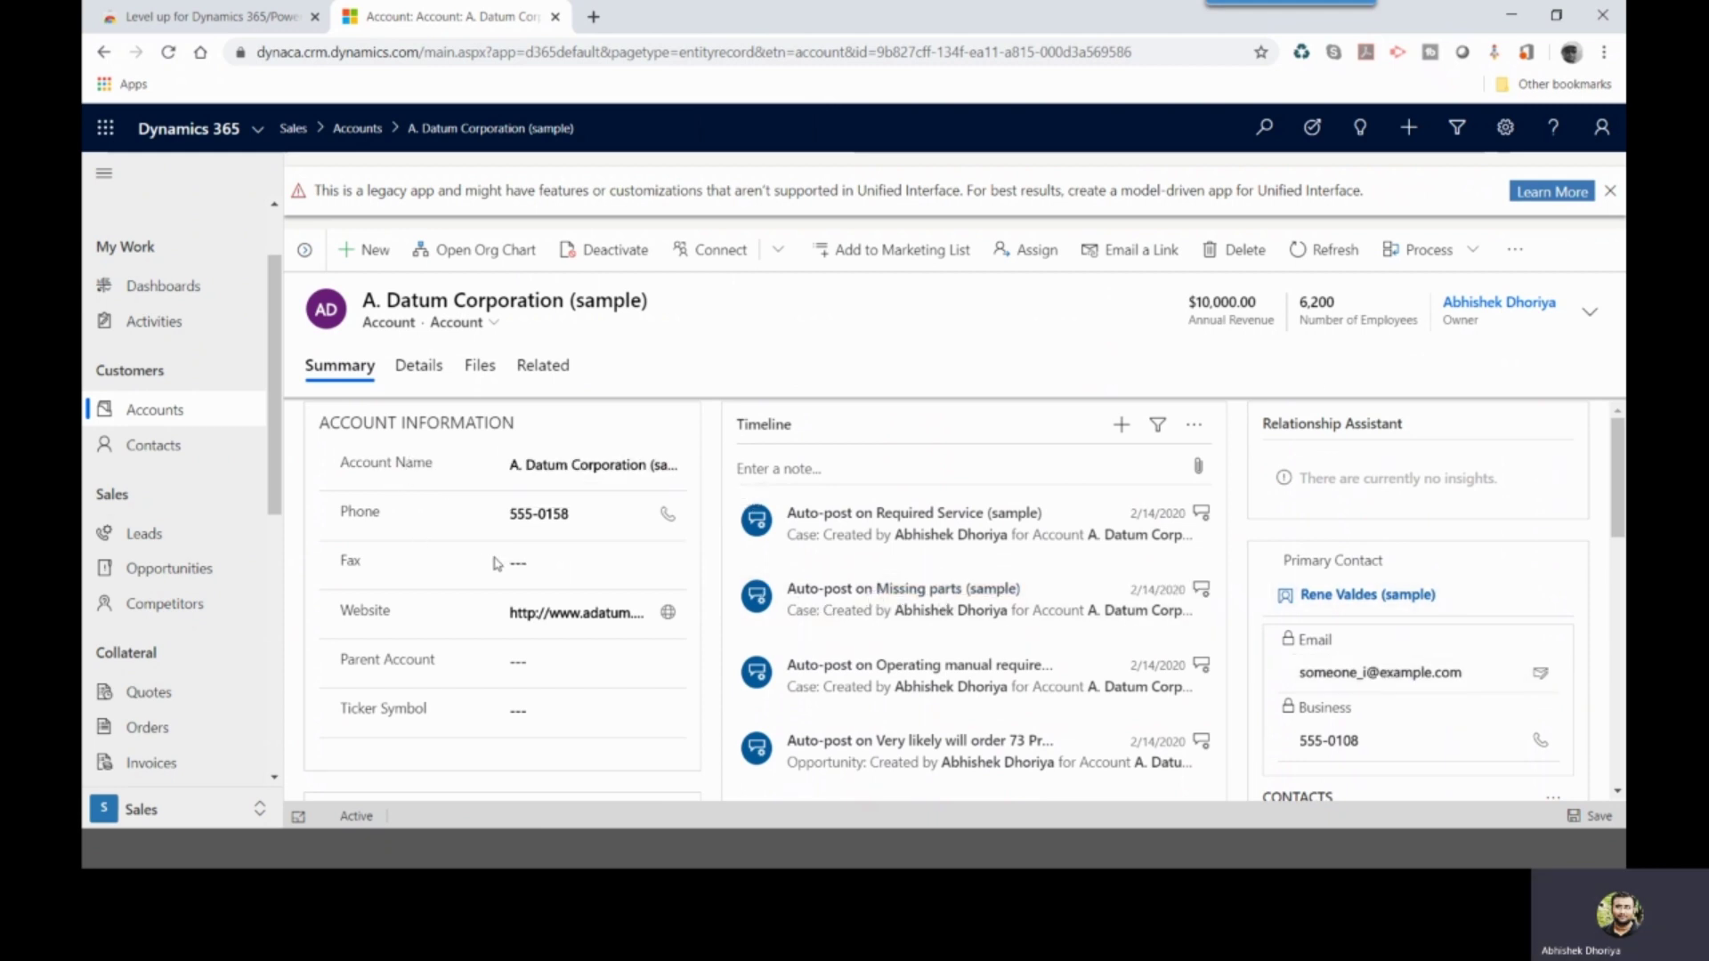
scroll(474, 590, "down", 5)
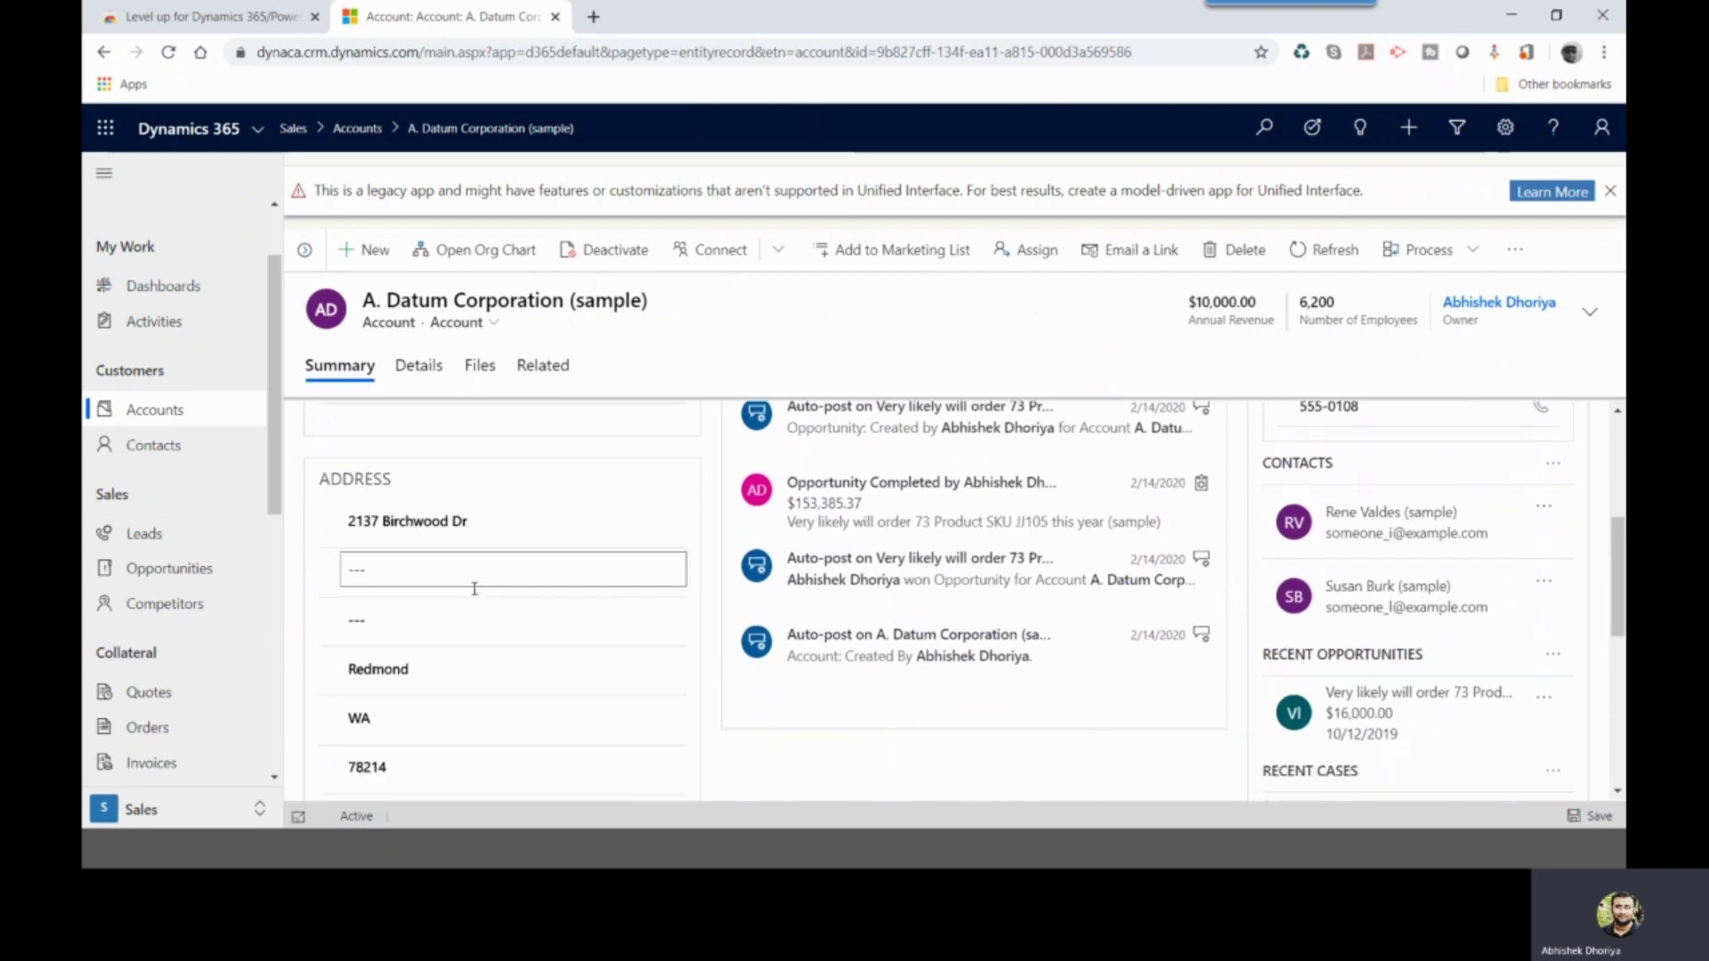
scroll(449, 609, "down", 3)
scroll(446, 614, "up", 3)
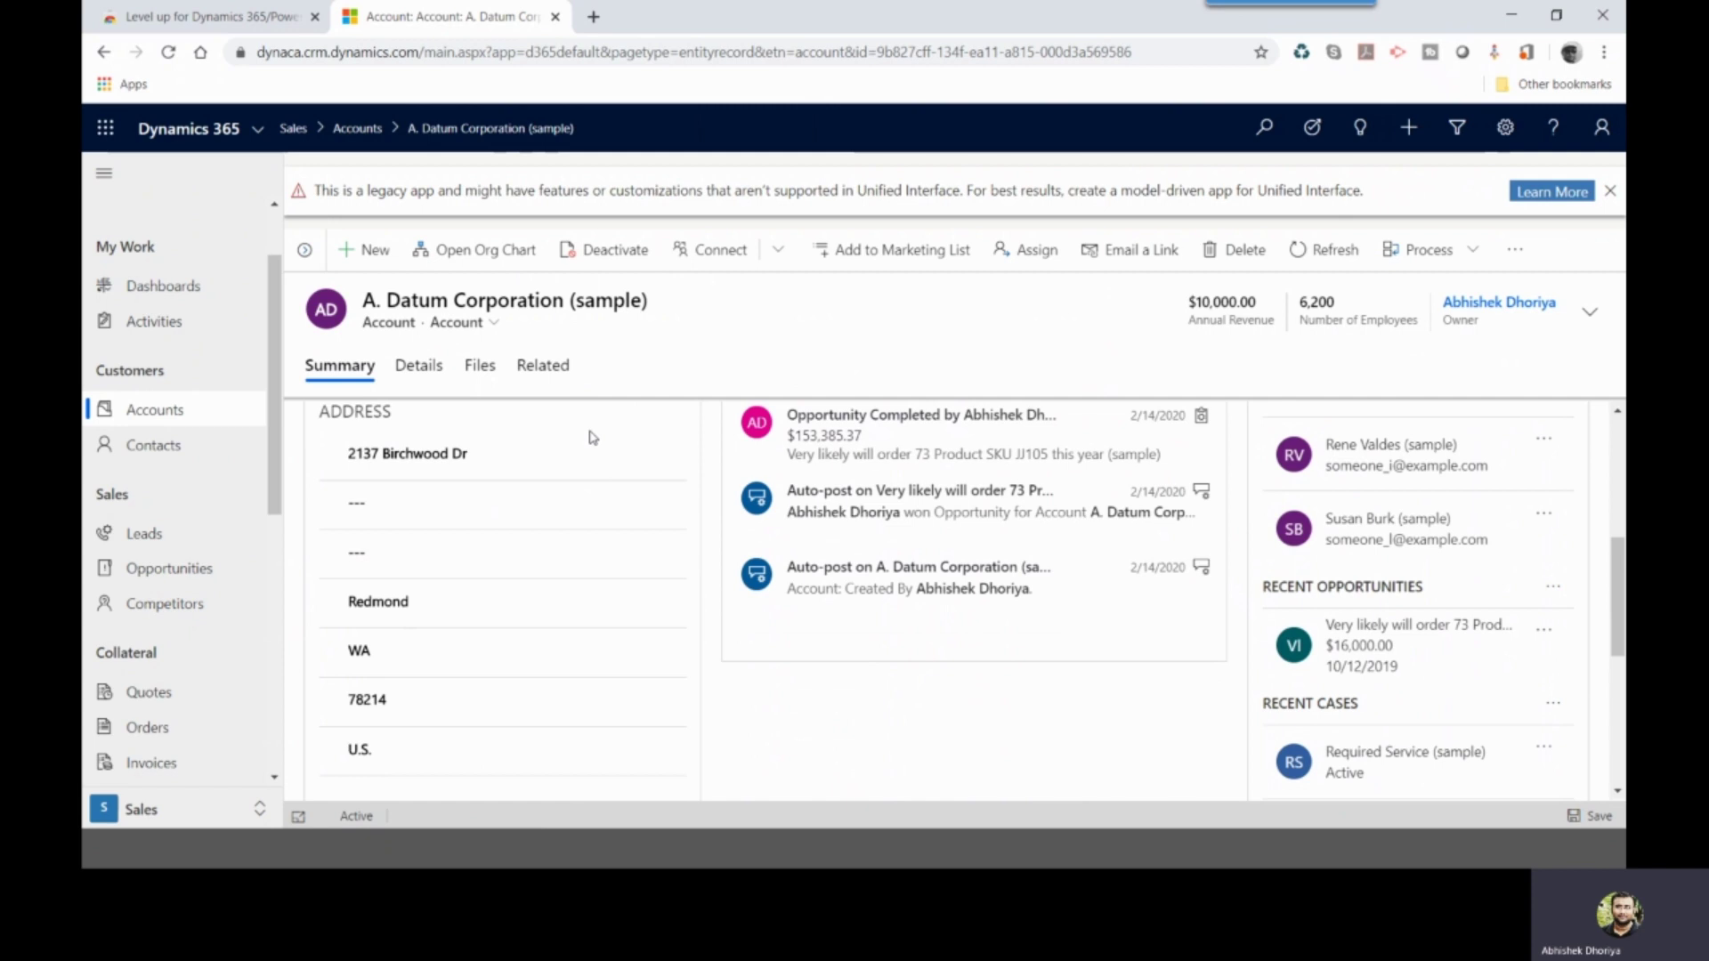
- Locate the A. Datum Corporation account's record ID within the page URL
left_click(1494, 51)
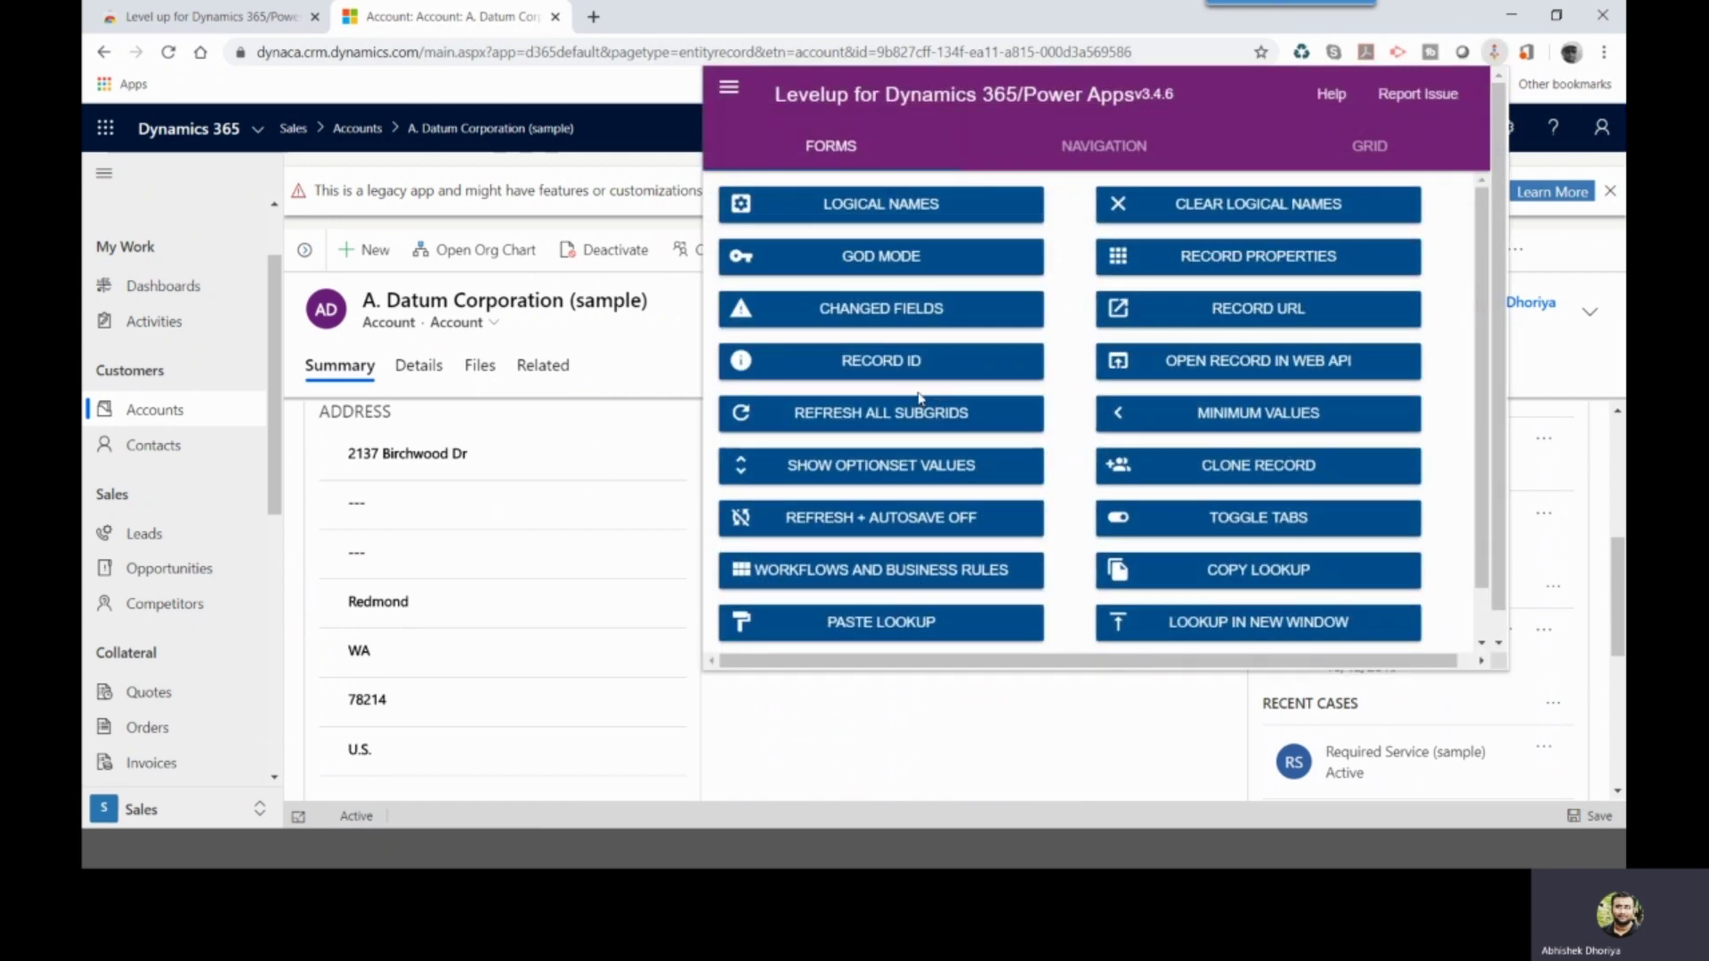
left_click(652, 358)
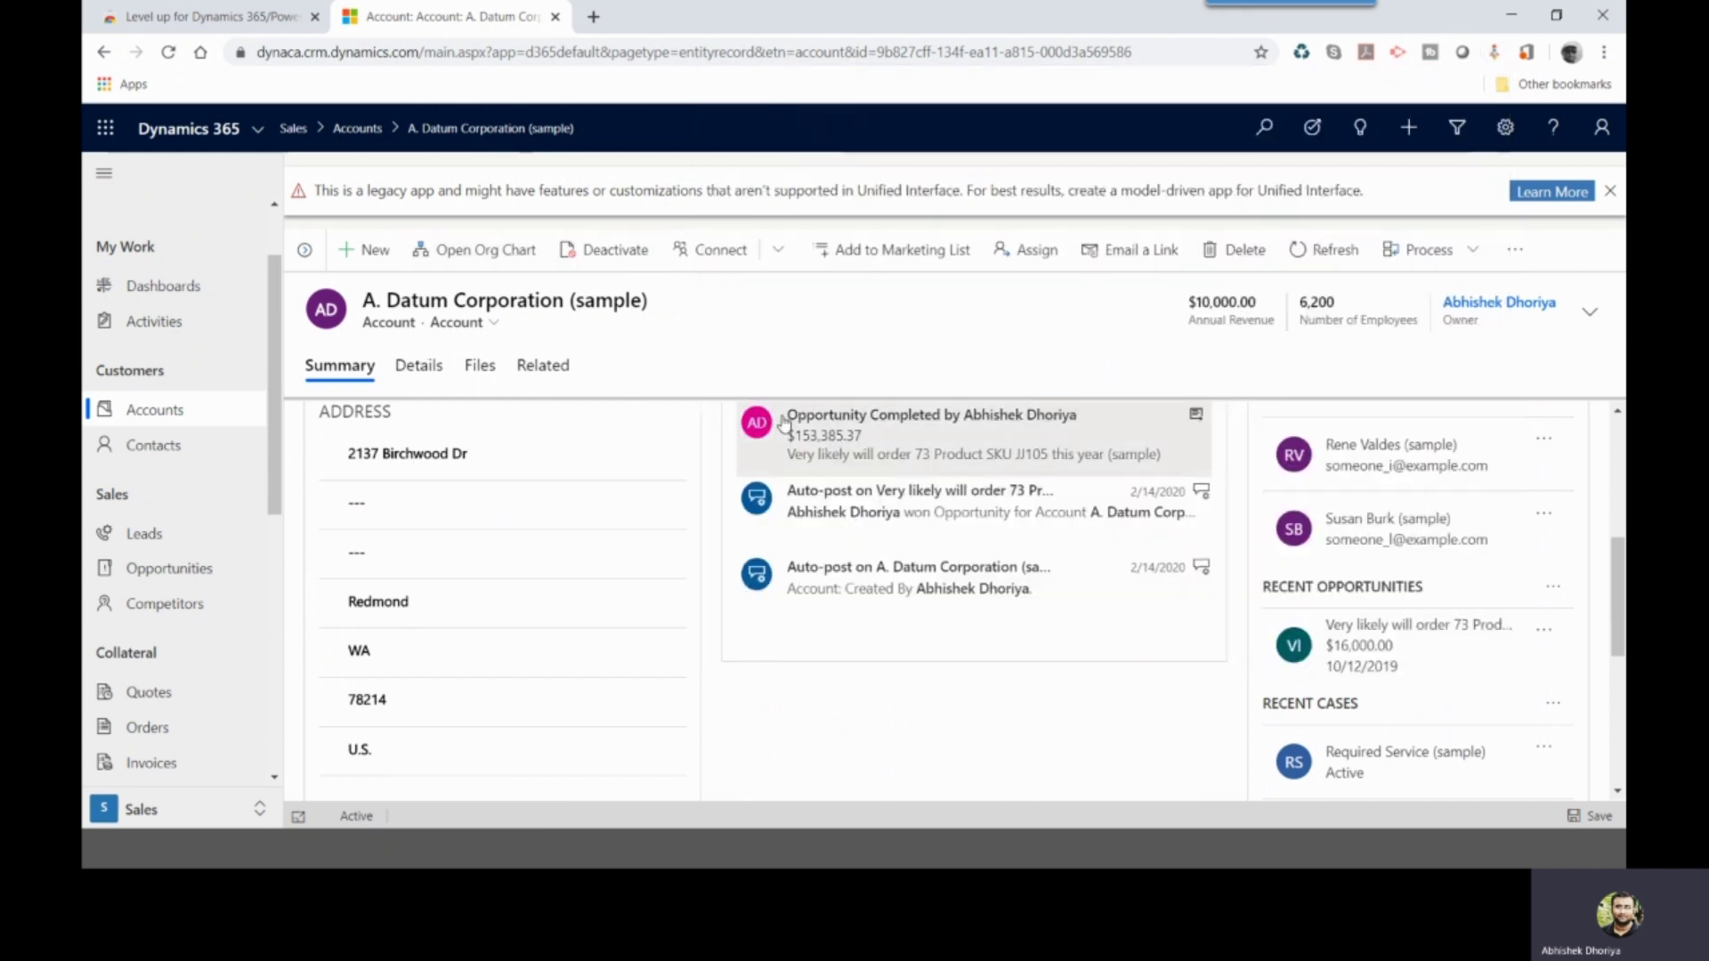
scroll(781, 420, "up", 5)
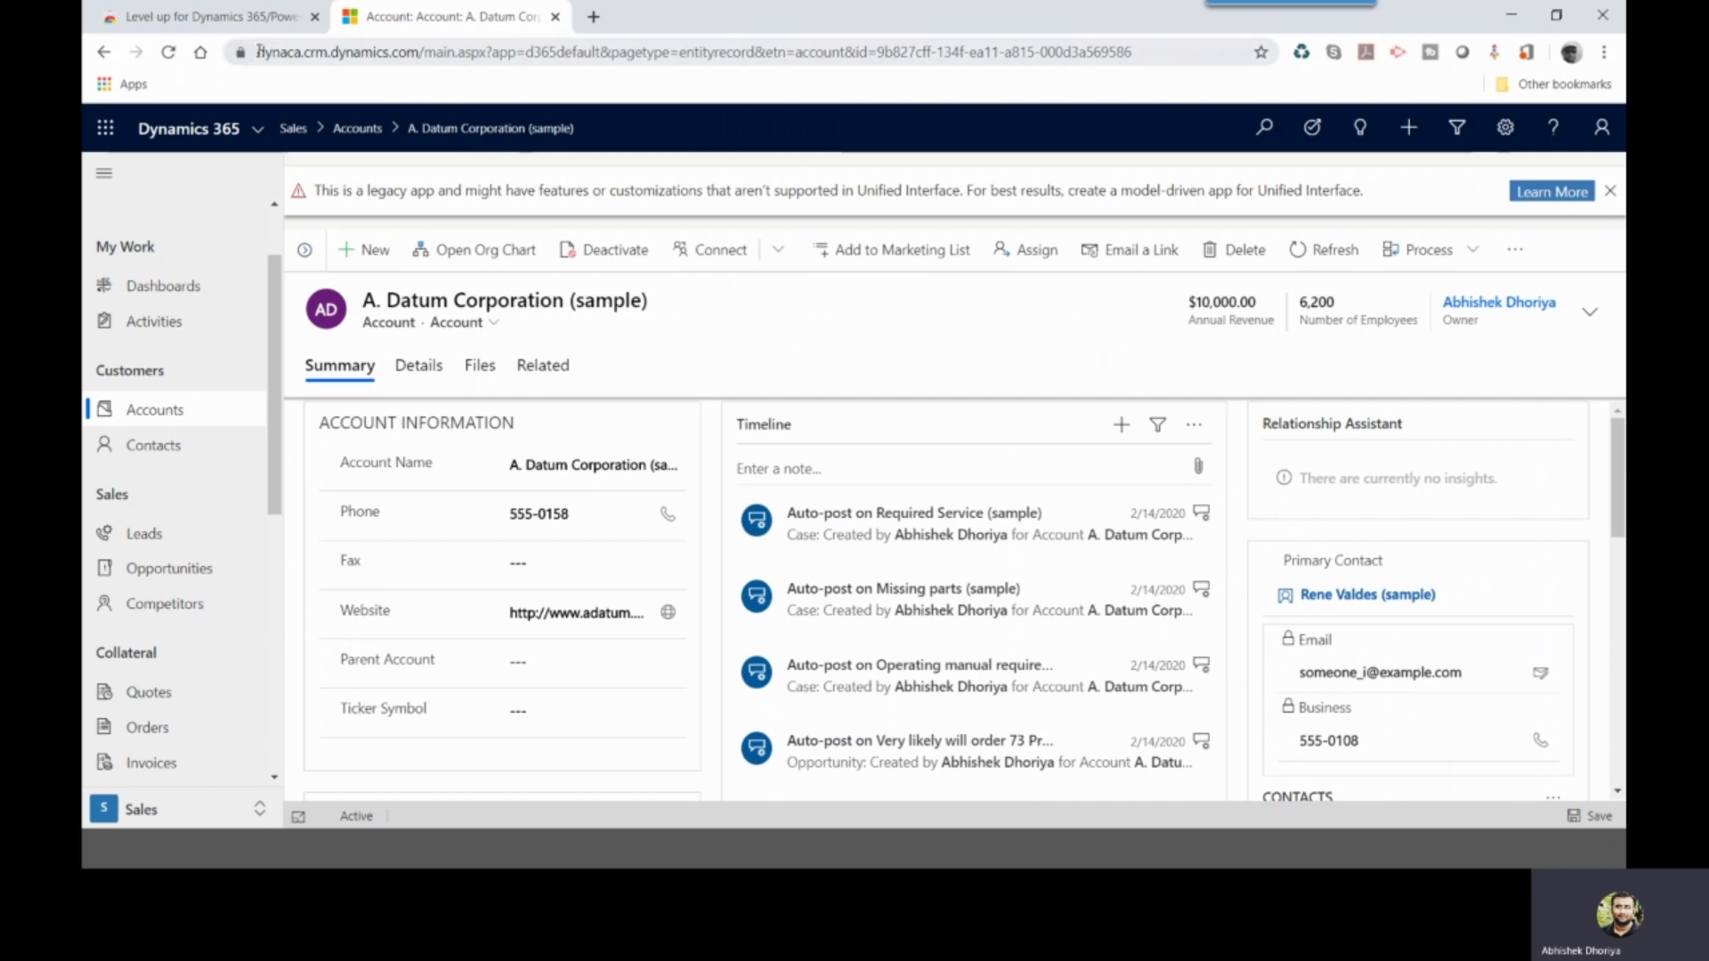
left_click_drag(258, 51, 1237, 49)
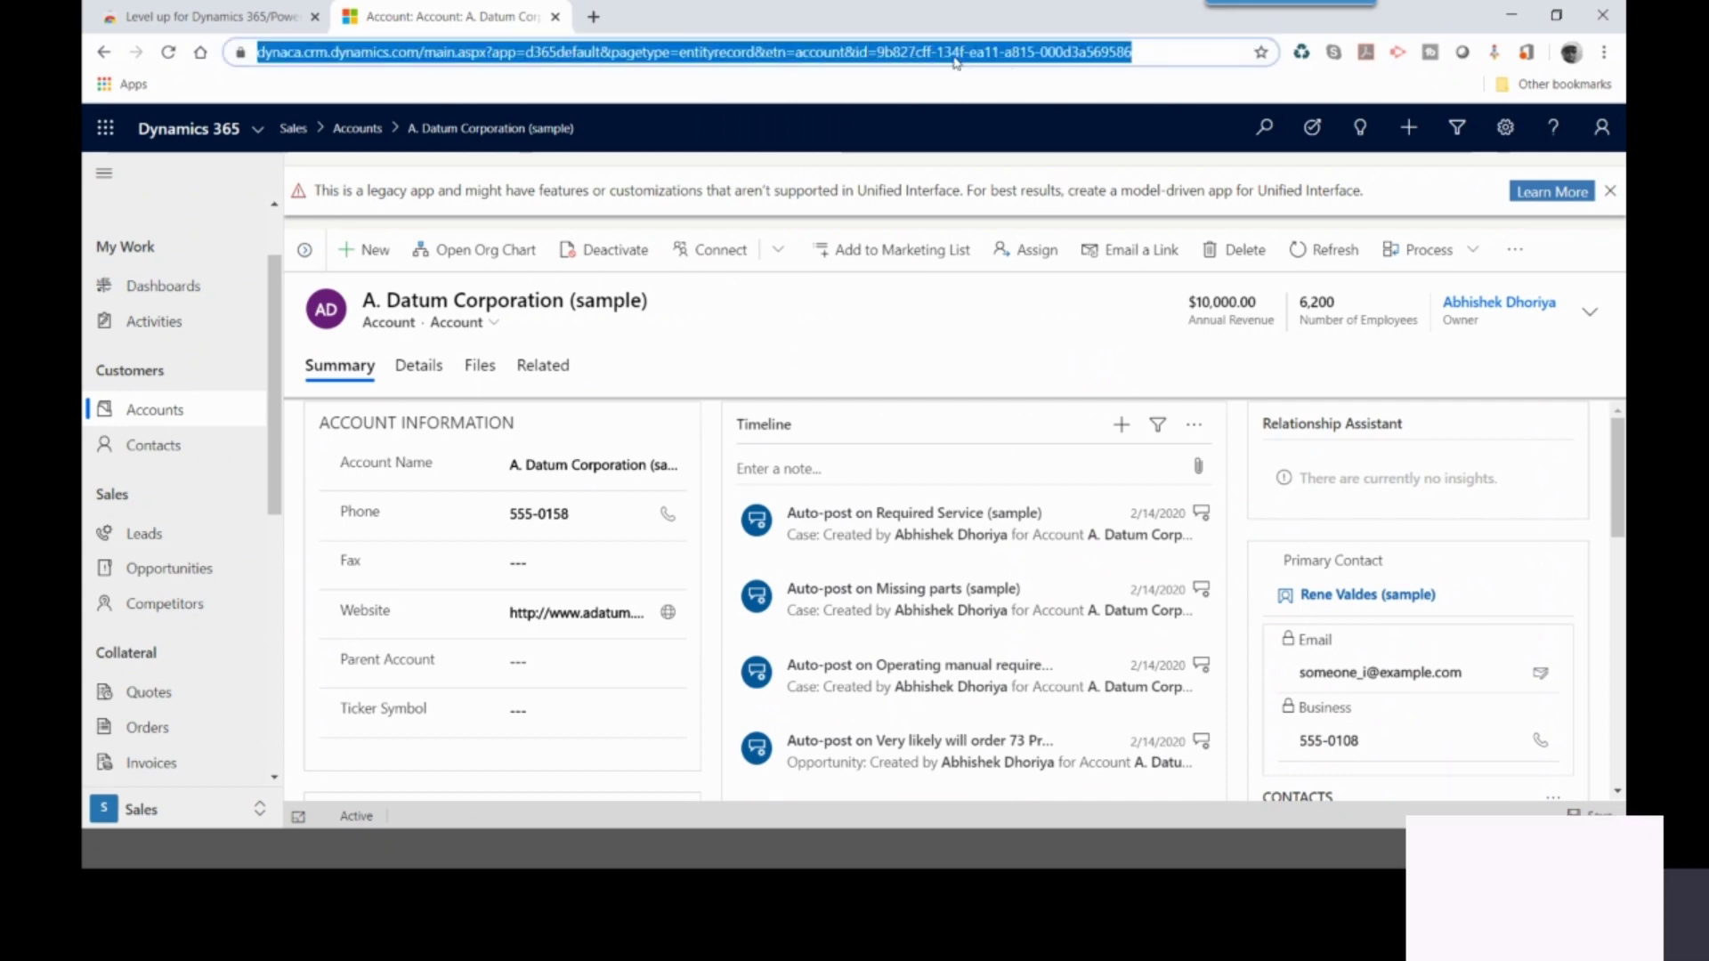
left_click(923, 51)
left_click_drag(922, 52, 1180, 51)
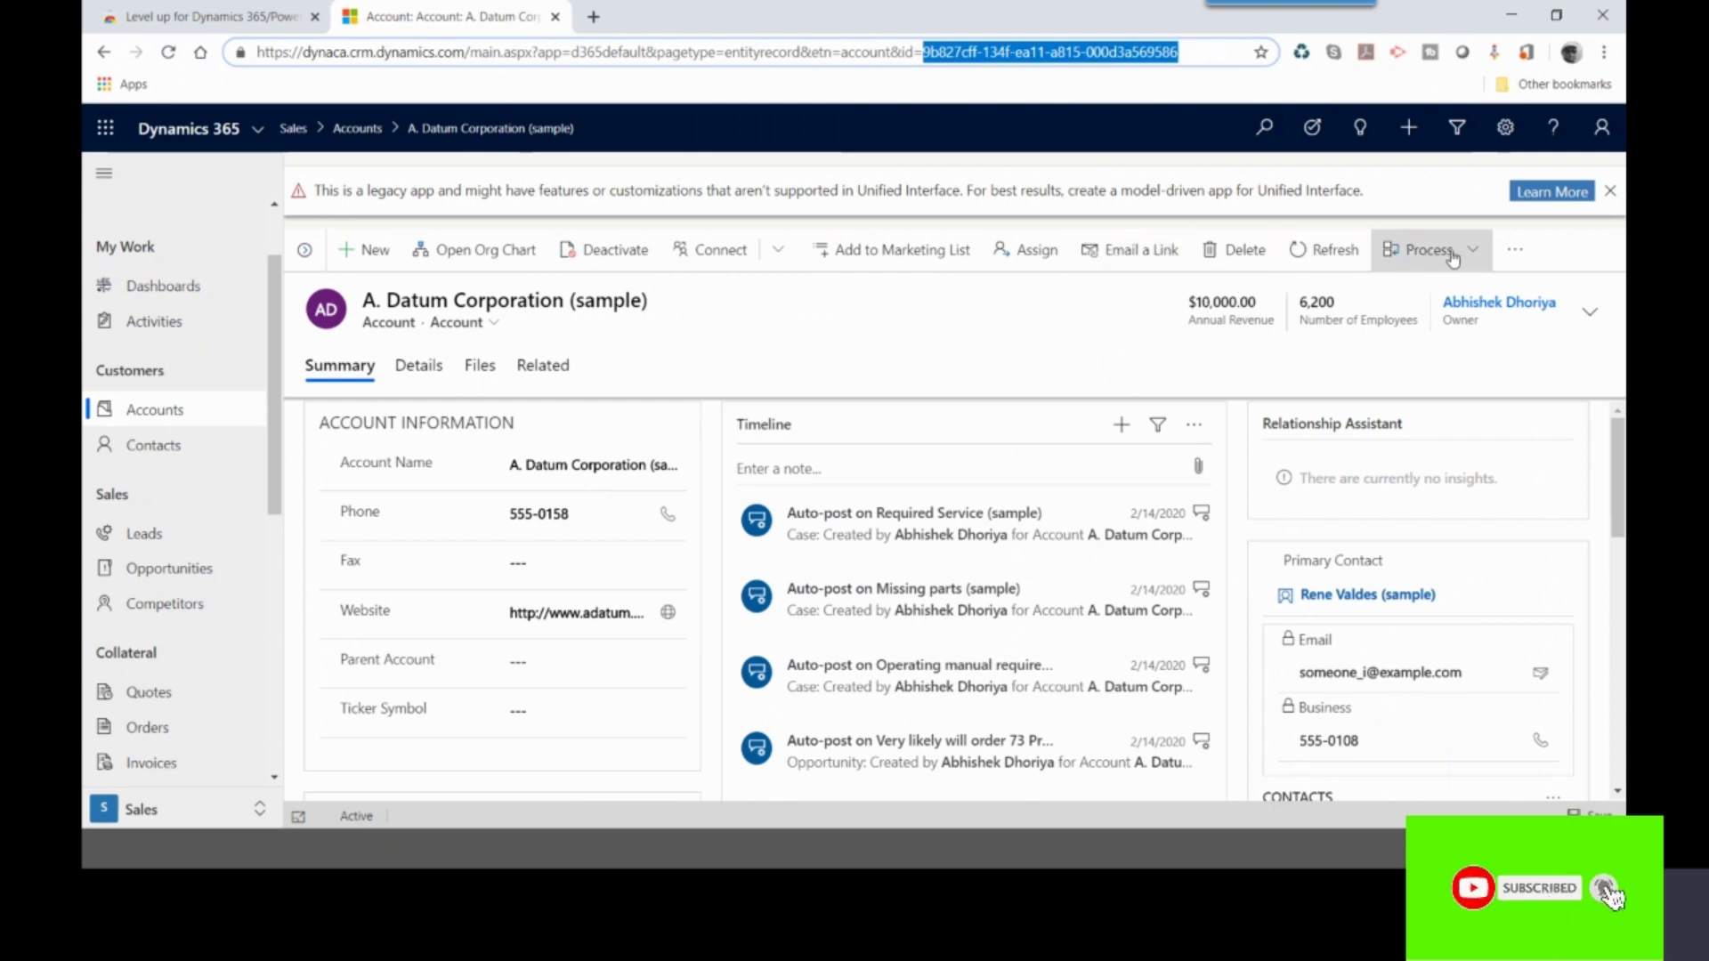
- Draft an email containing a link to the account record, highlight the record ID in the link, and minimise the message
left_click(1130, 250)
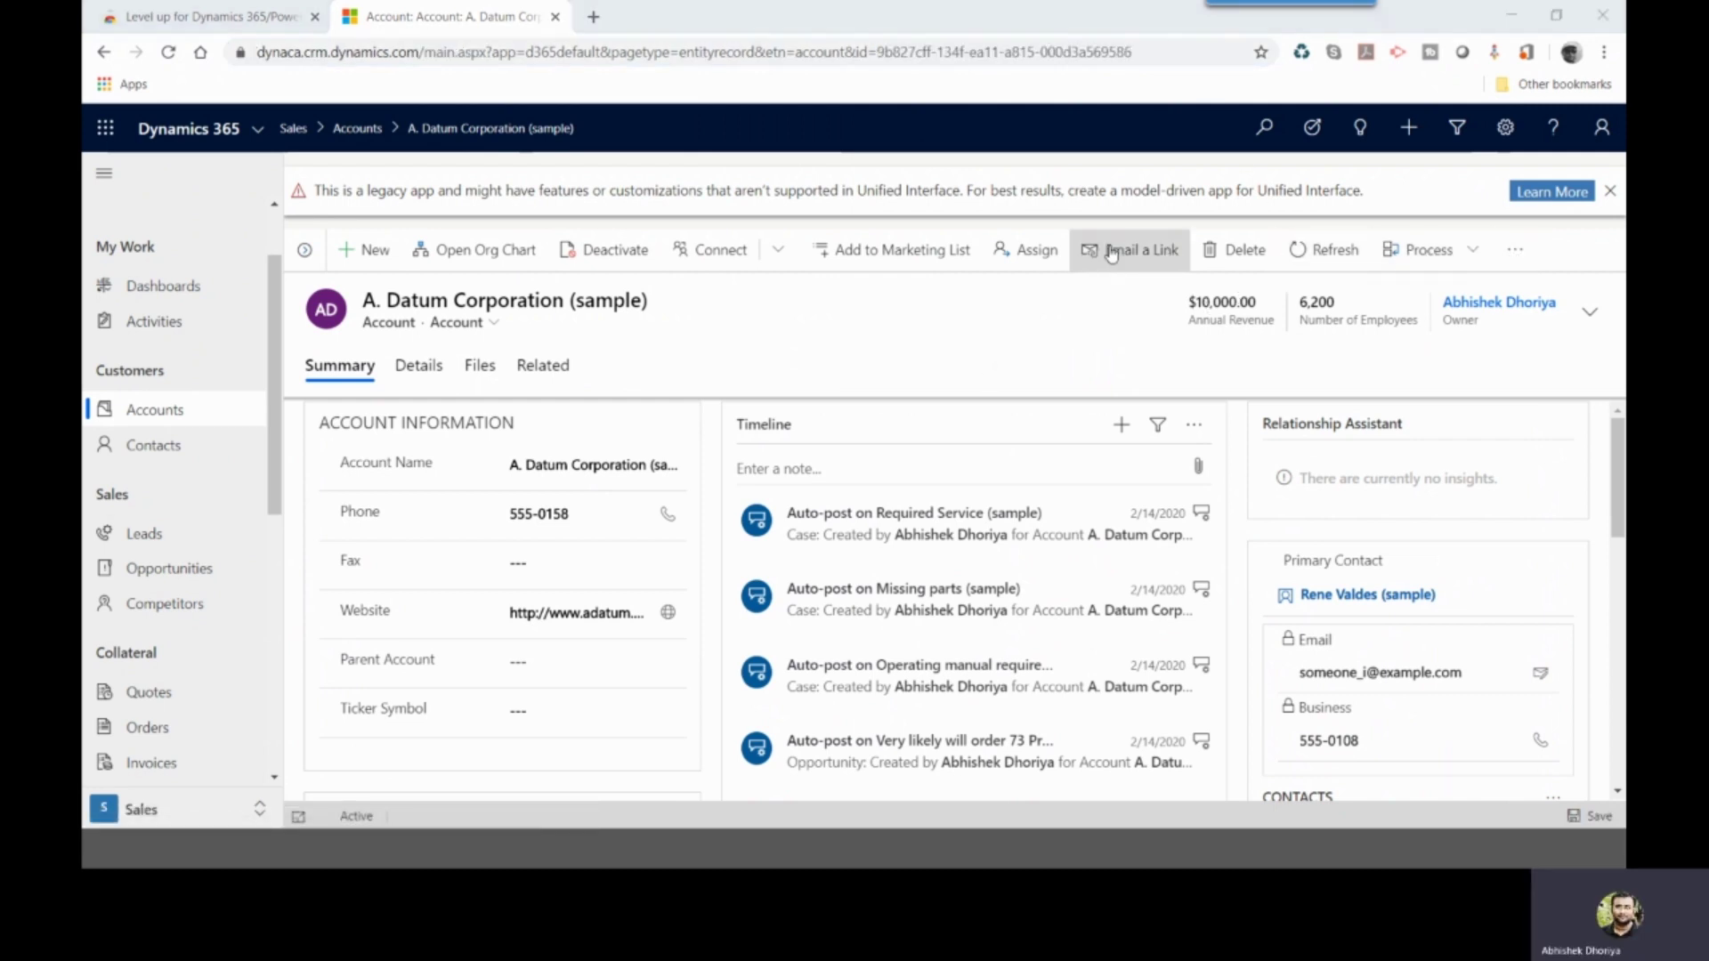
double_click(1032, 318)
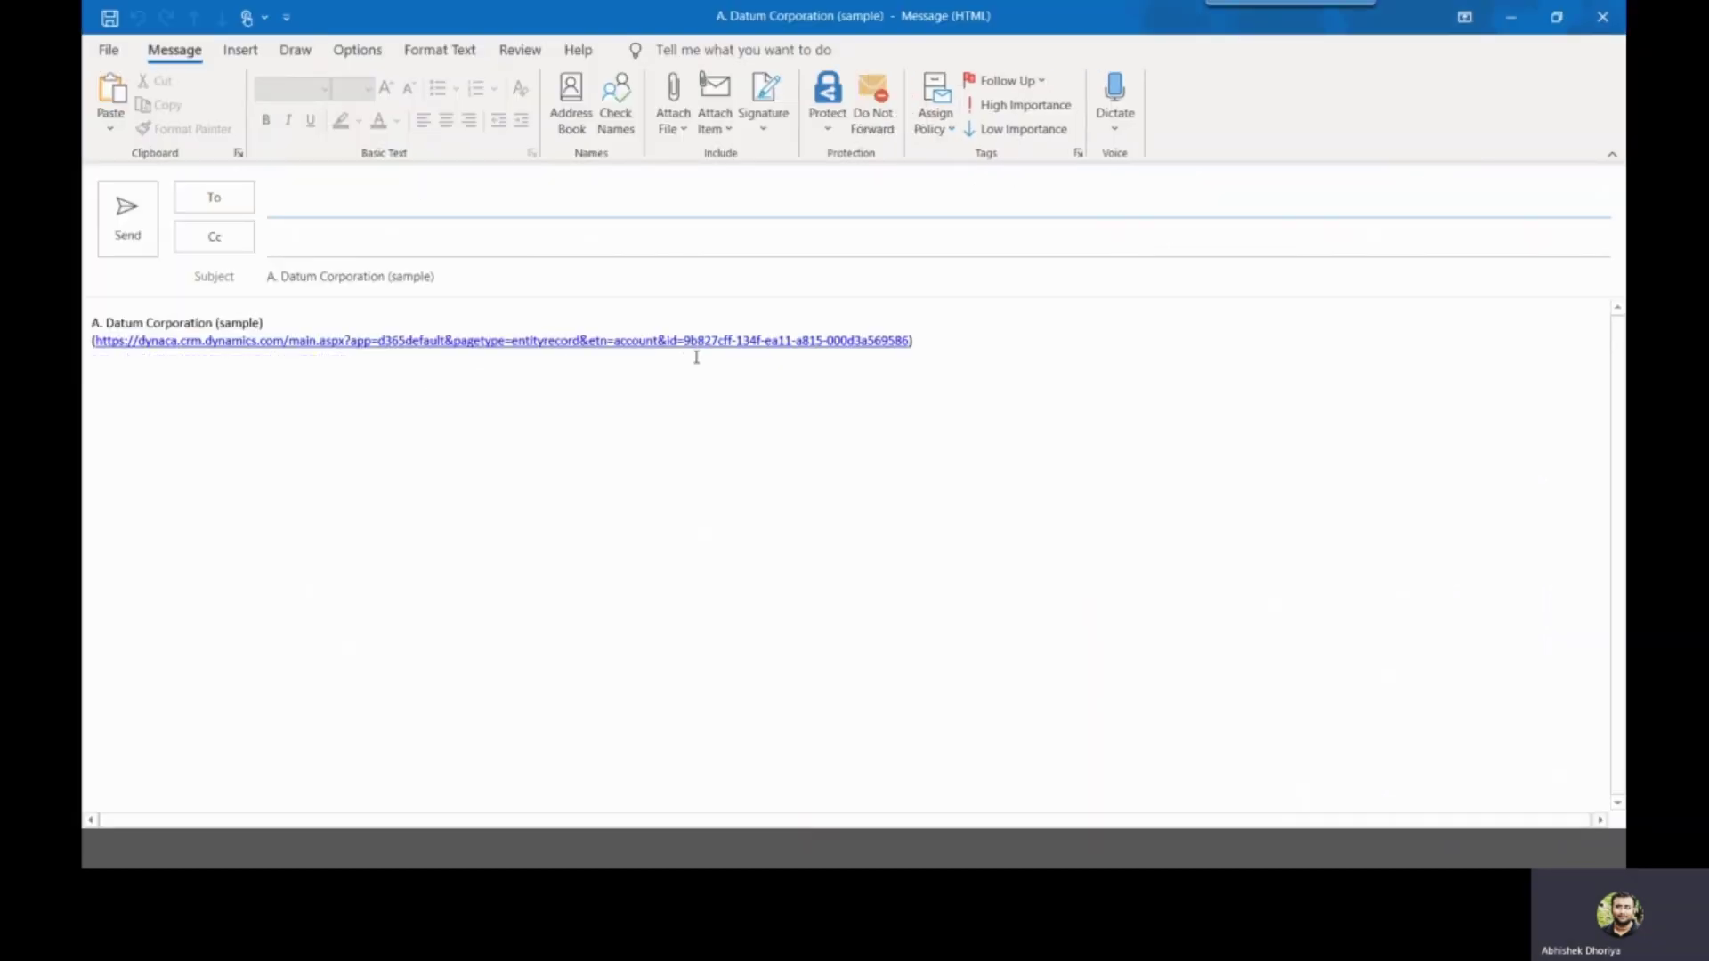
left_click_drag(683, 334, 971, 331)
left_click(1511, 16)
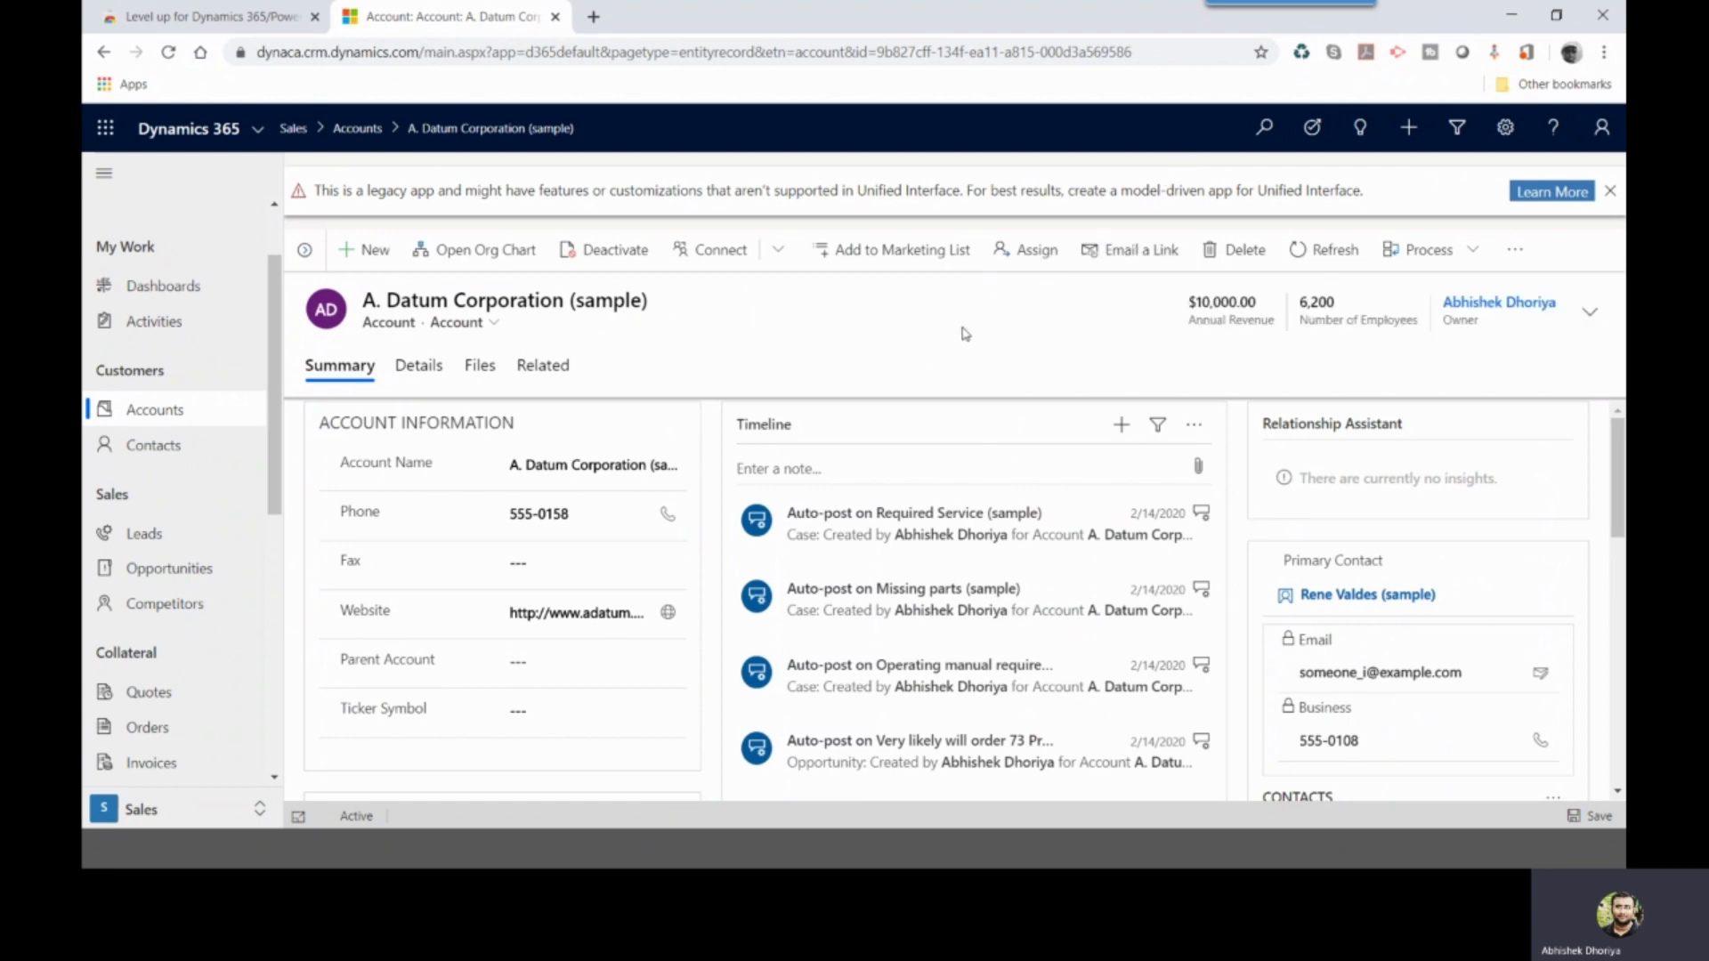
- Copy the account's record ID to the clipboard with Levelup
left_click(1497, 55)
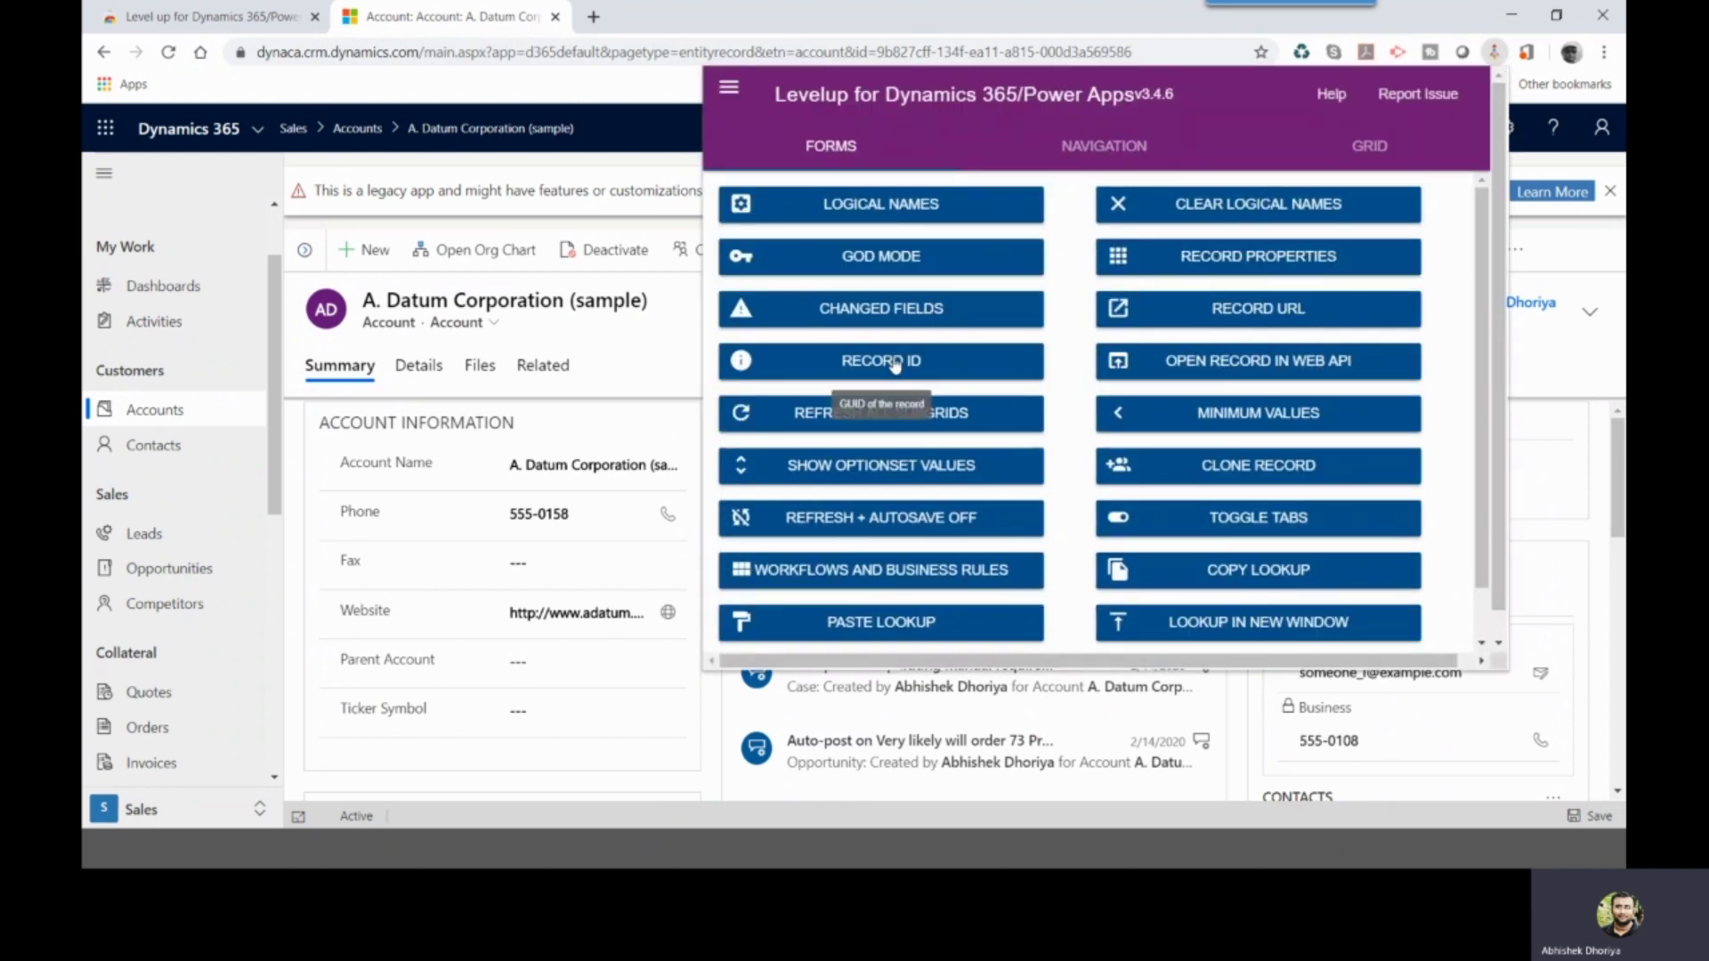
left_click(895, 362)
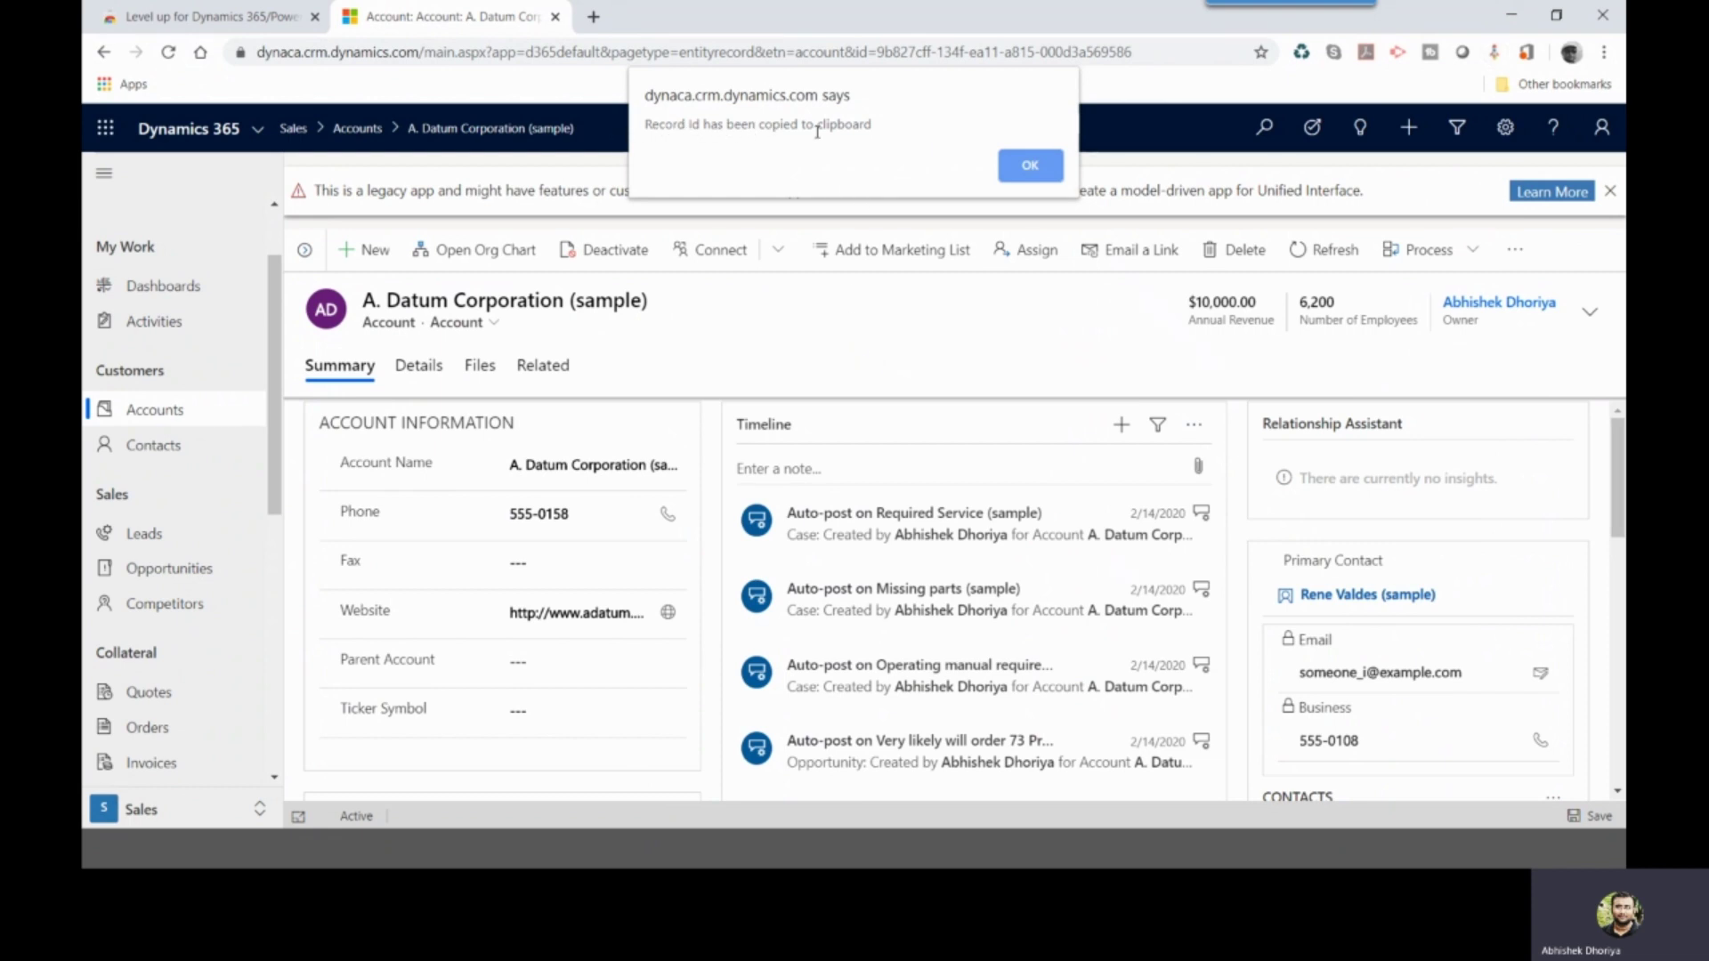
left_click(1030, 165)
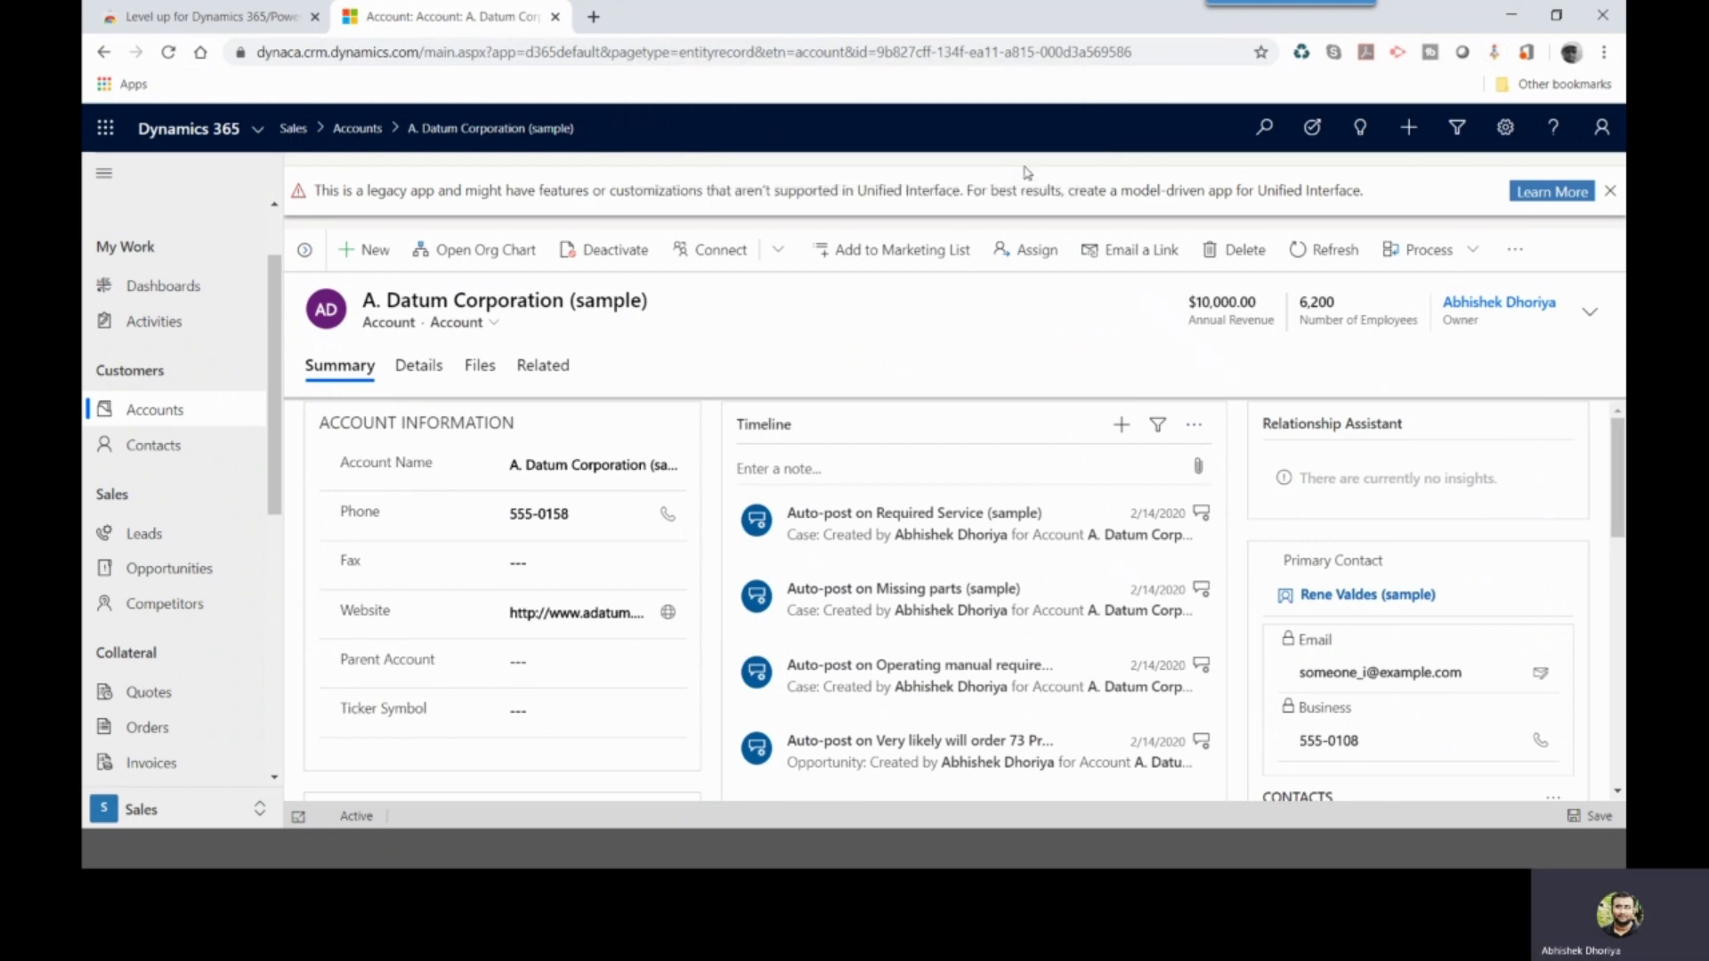
- Open Notepad, paste the copied record ID into a blank document, and minimise the window
key("super+r")
type("n")
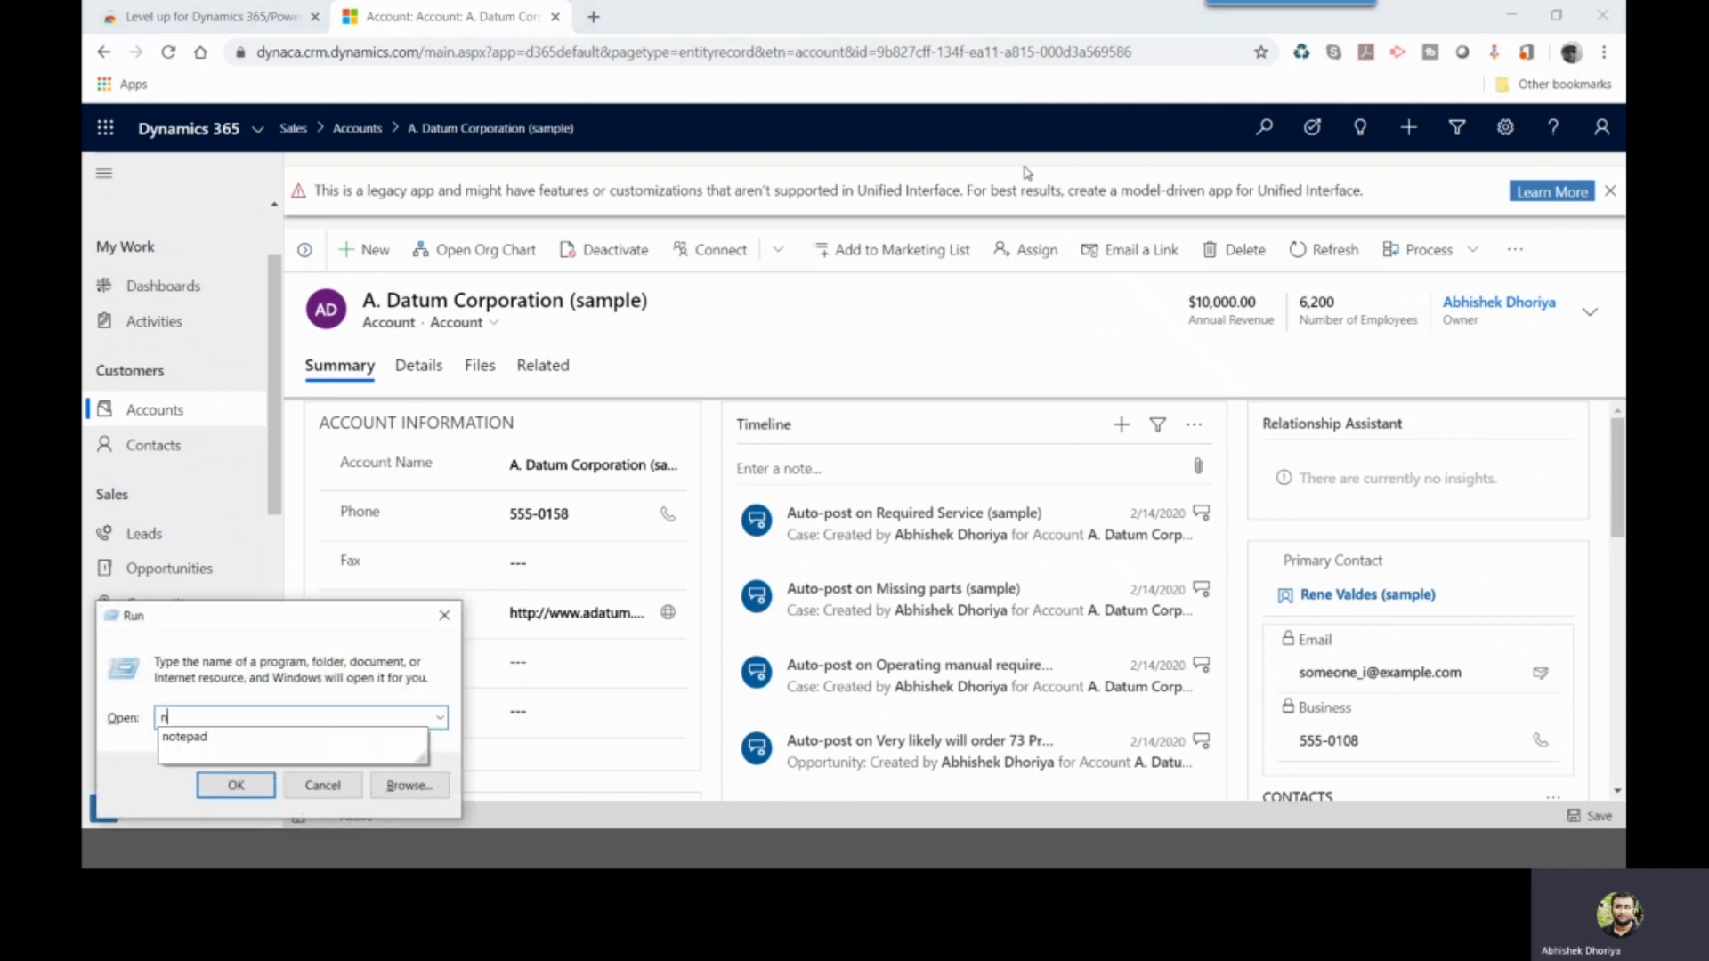
key("Down")
key("Return")
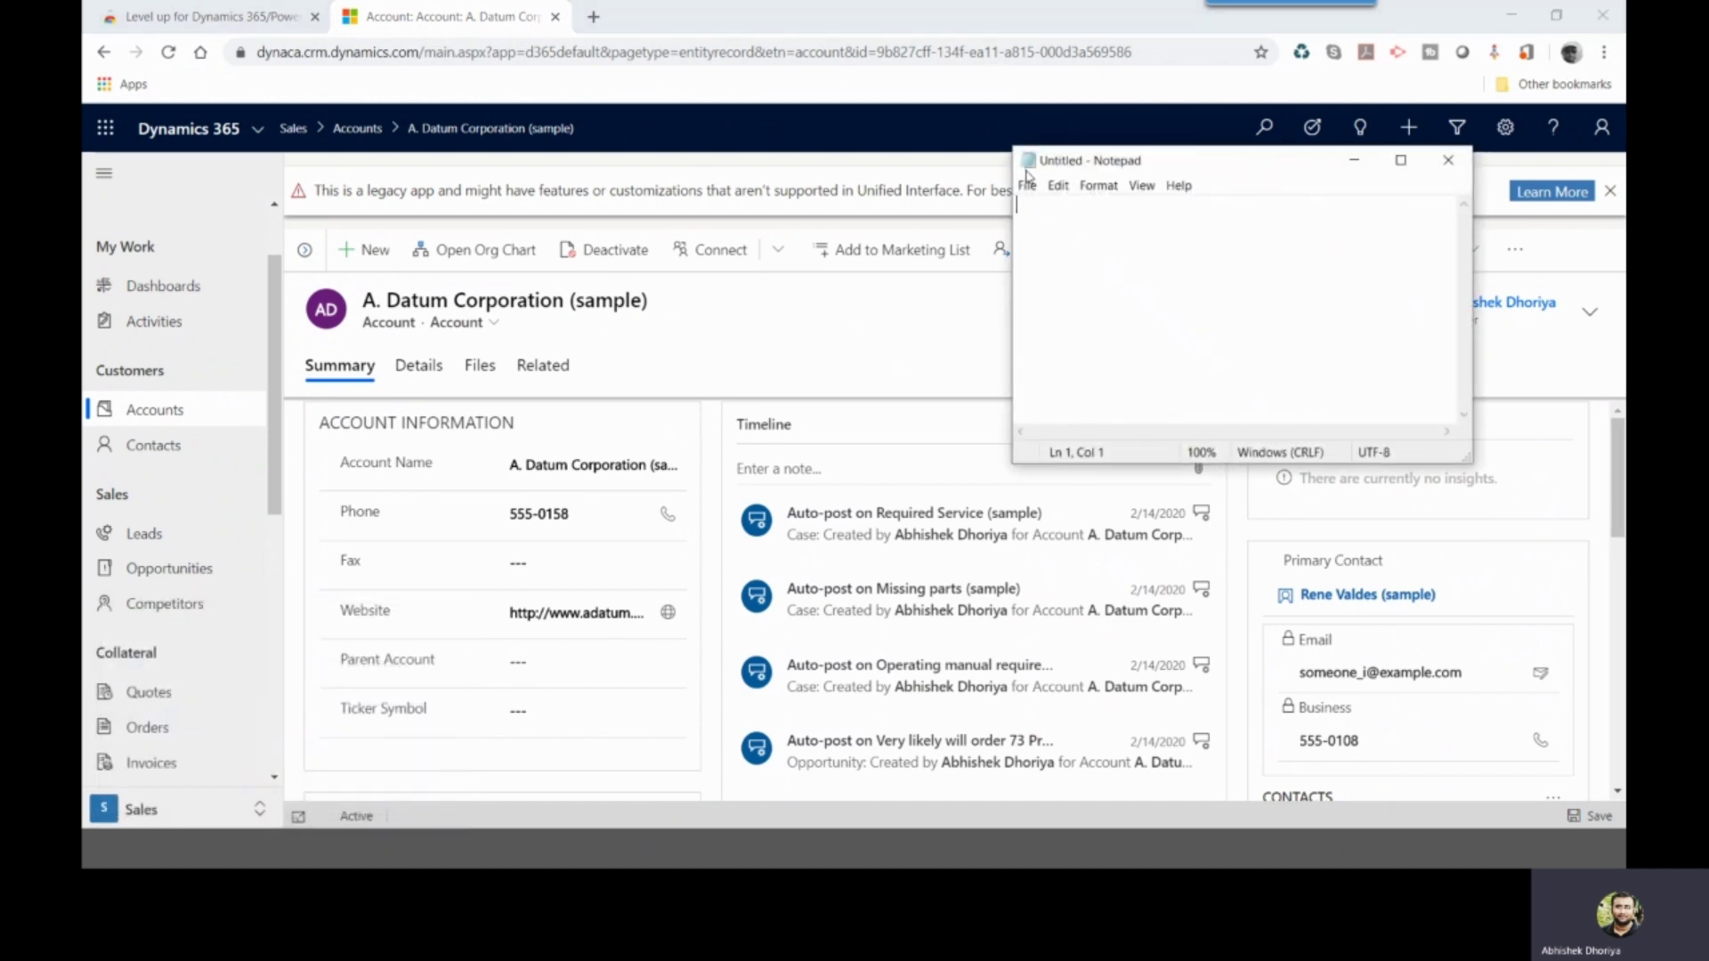
key("ctrl+v")
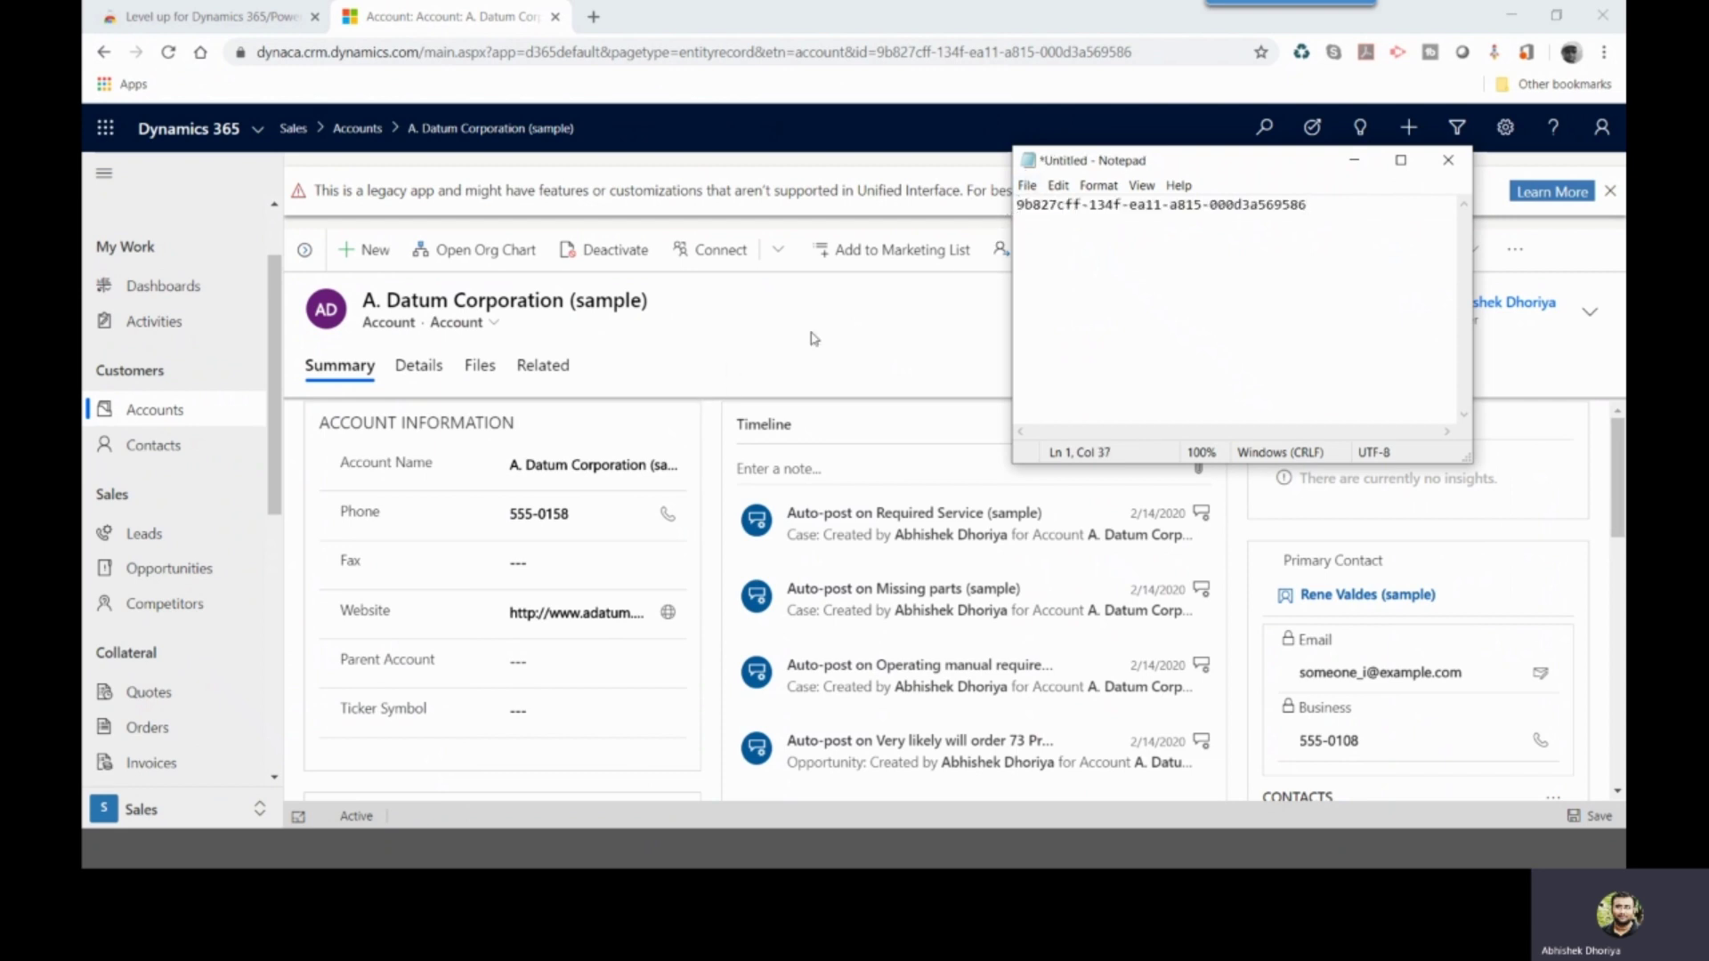
left_click(1354, 160)
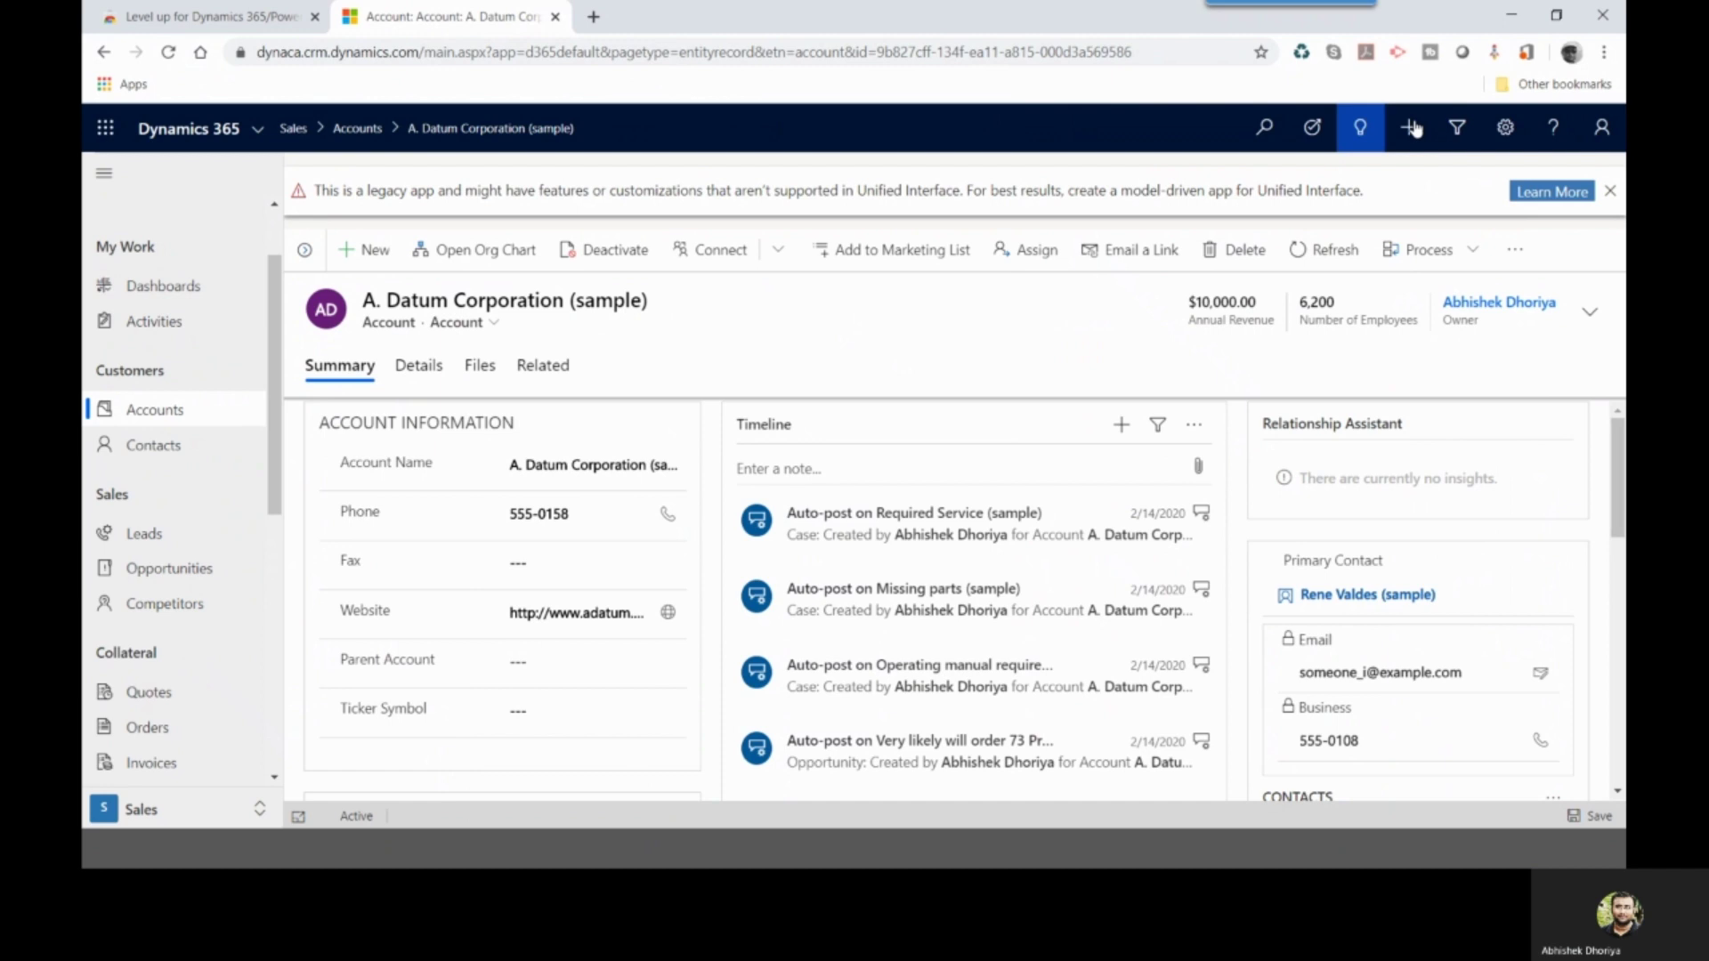
- Display the account form's option set values with Levelup
left_click(1495, 54)
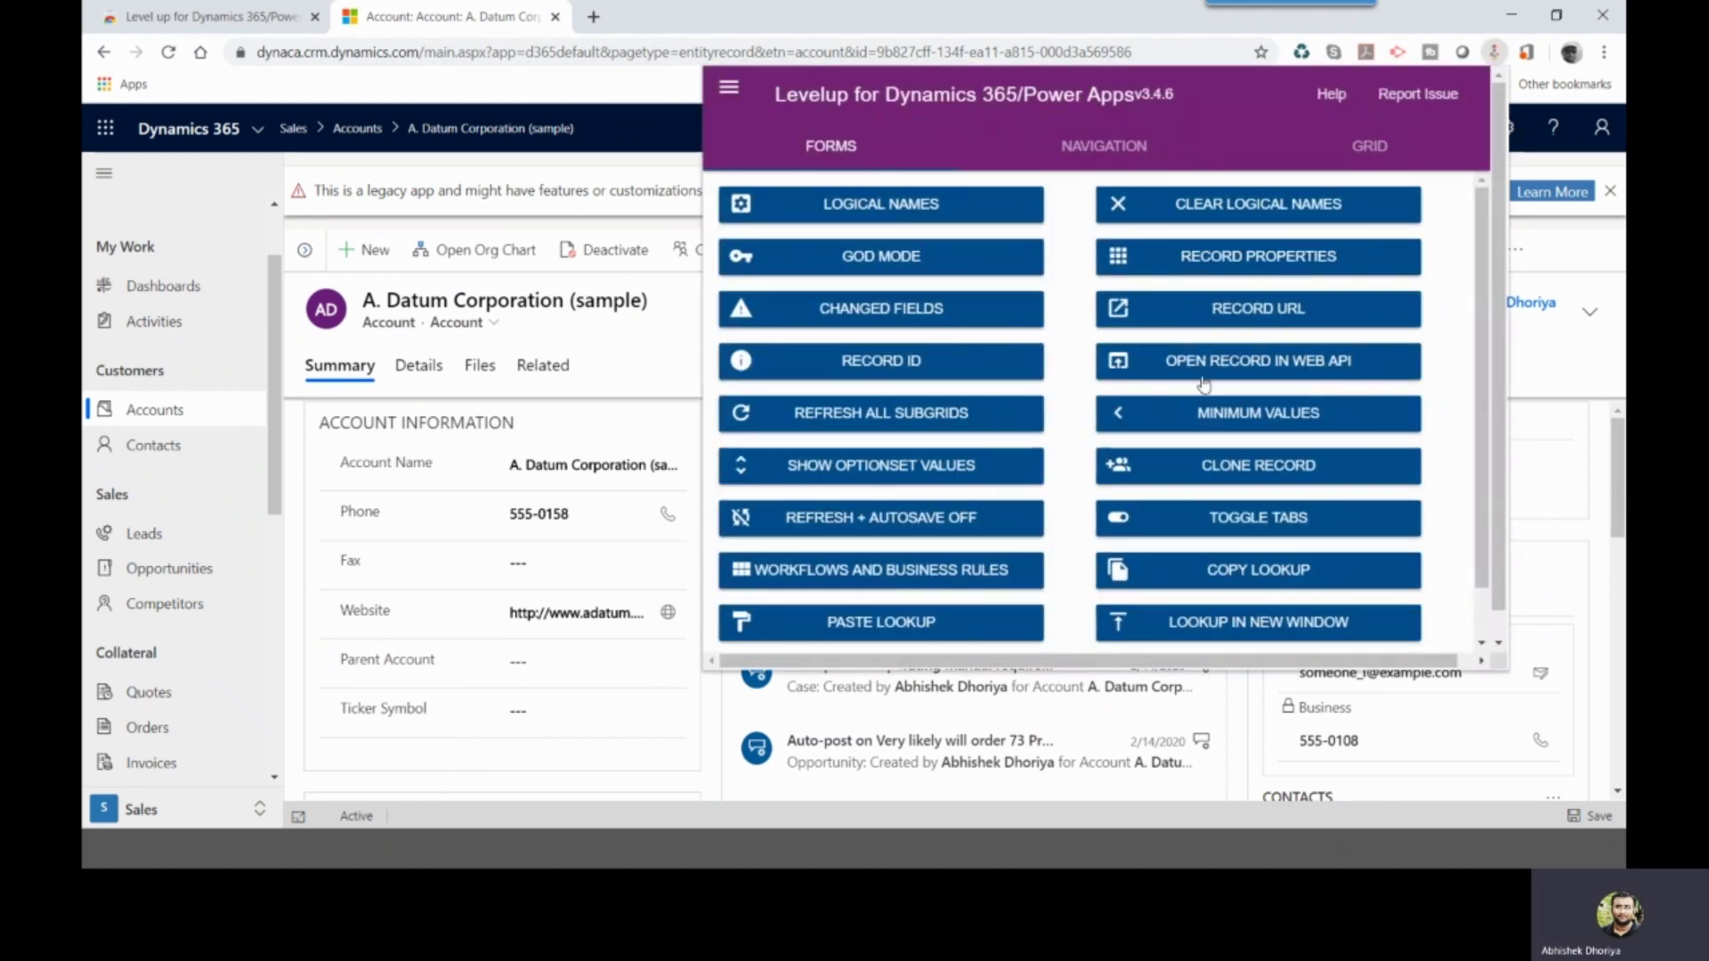
scroll(1153, 408, "down", 2)
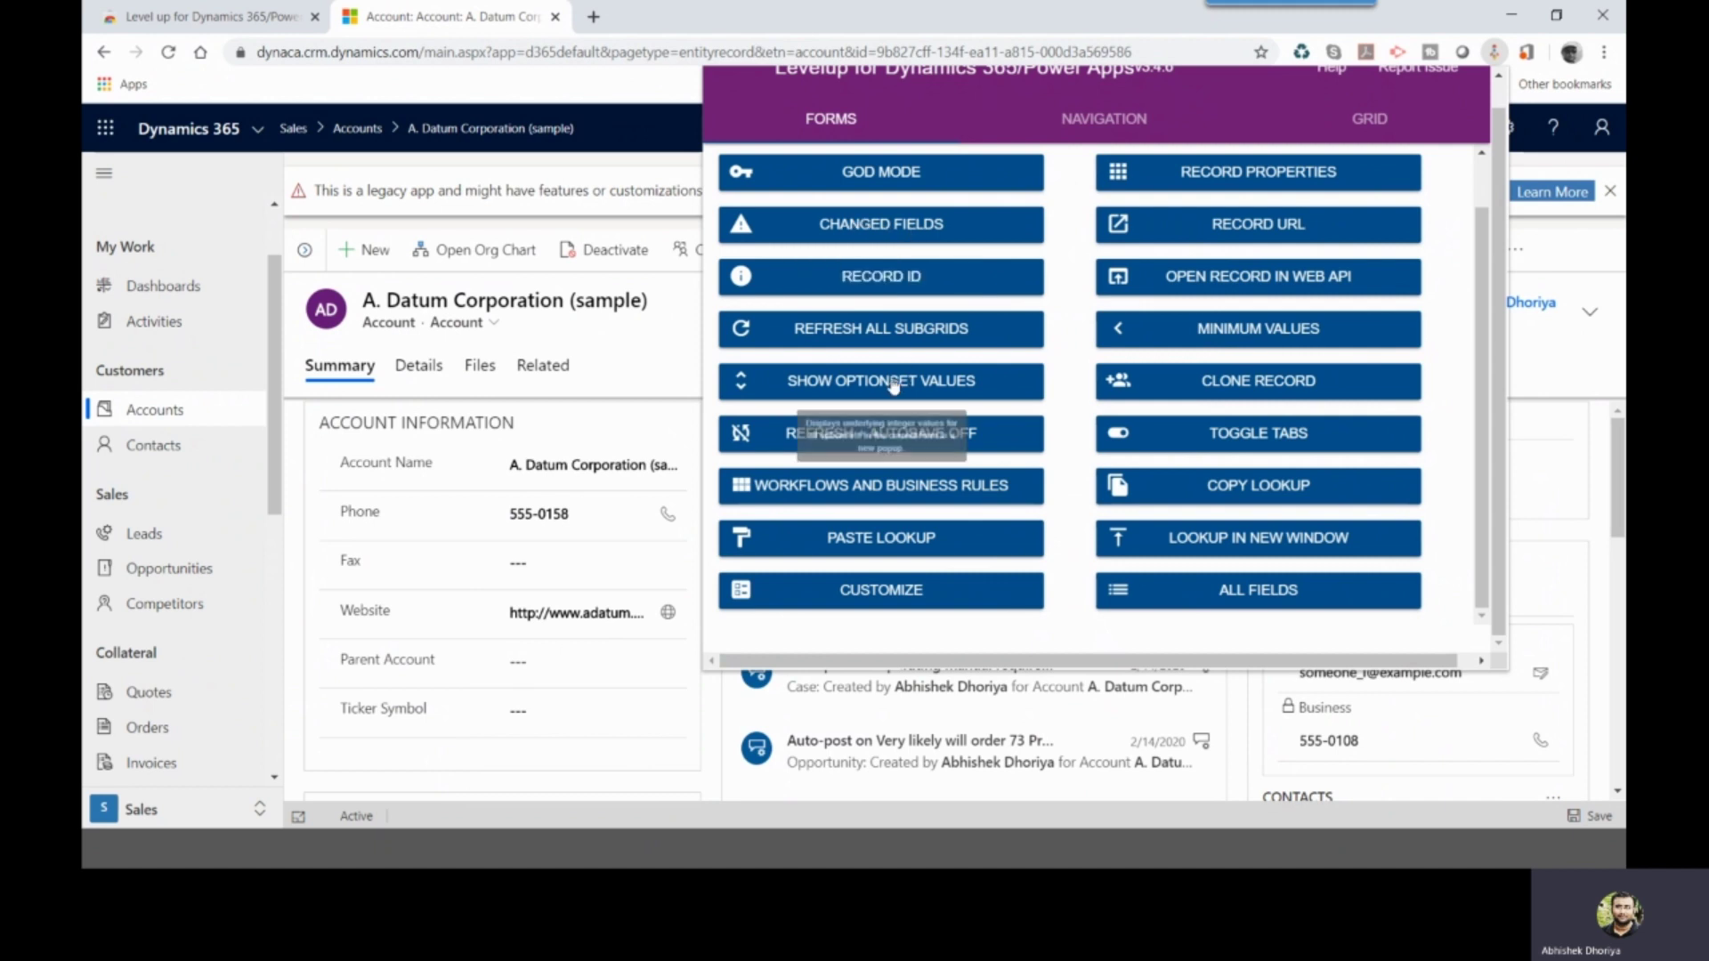
left_click(861, 384)
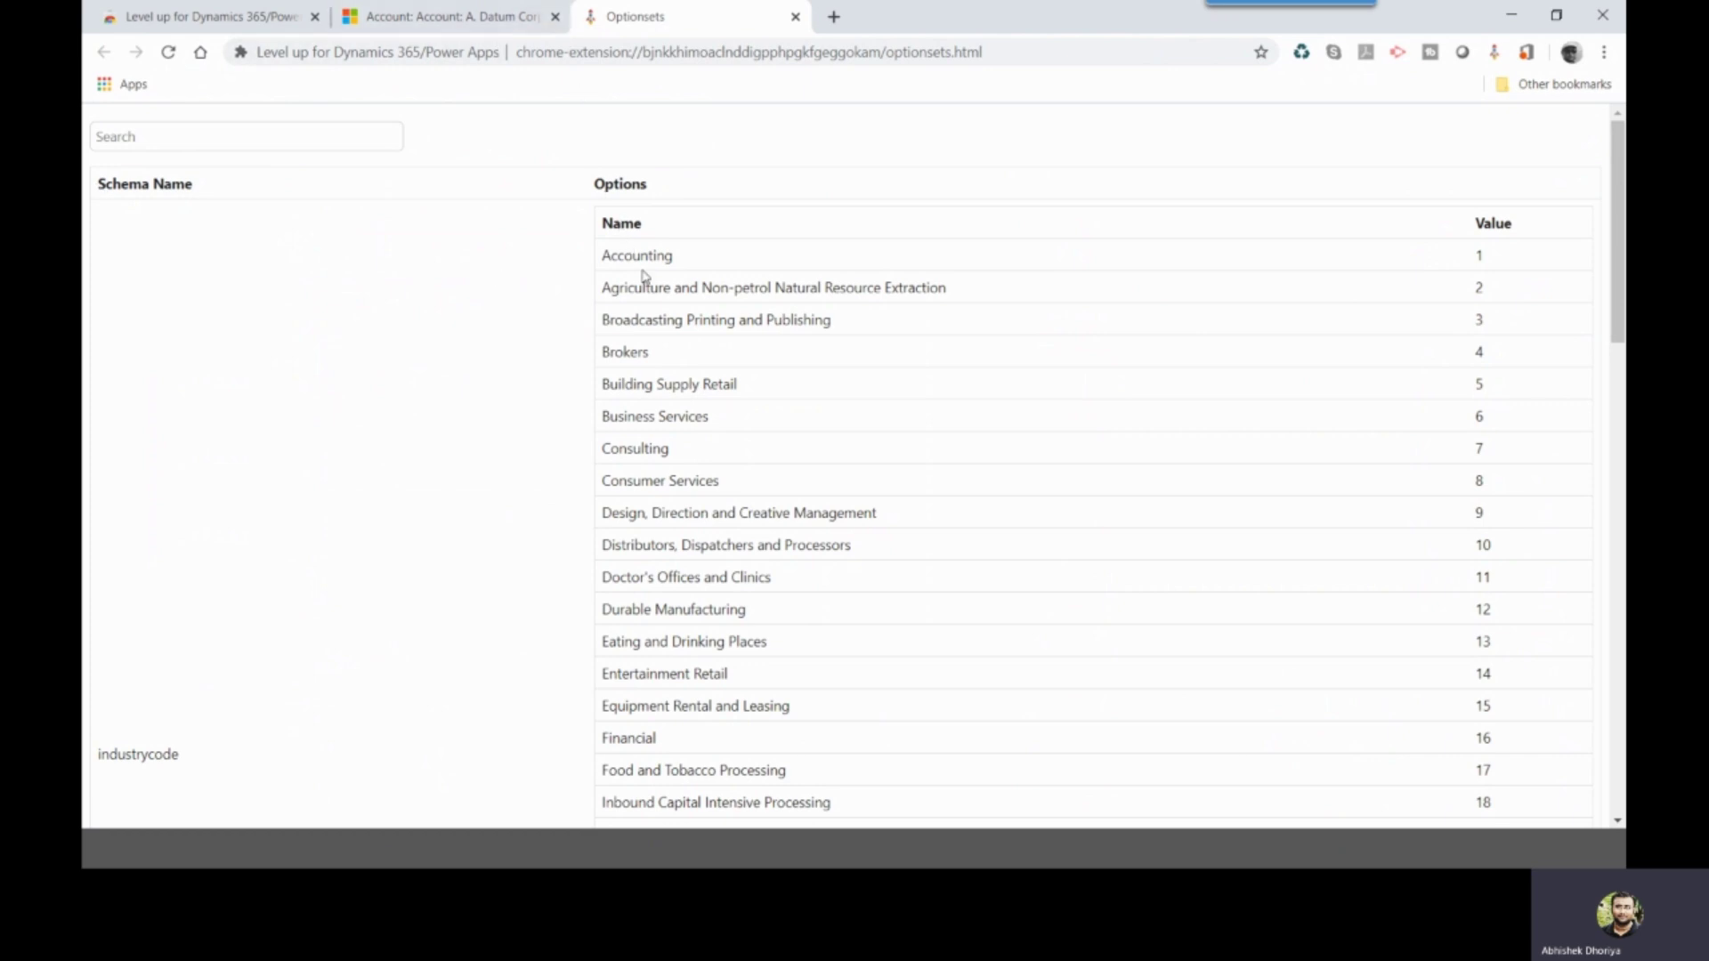
- Examine the option names and values for industrycode, ownershipcode and preferredcontactmethodcode
scroll(668, 258, "down", 2)
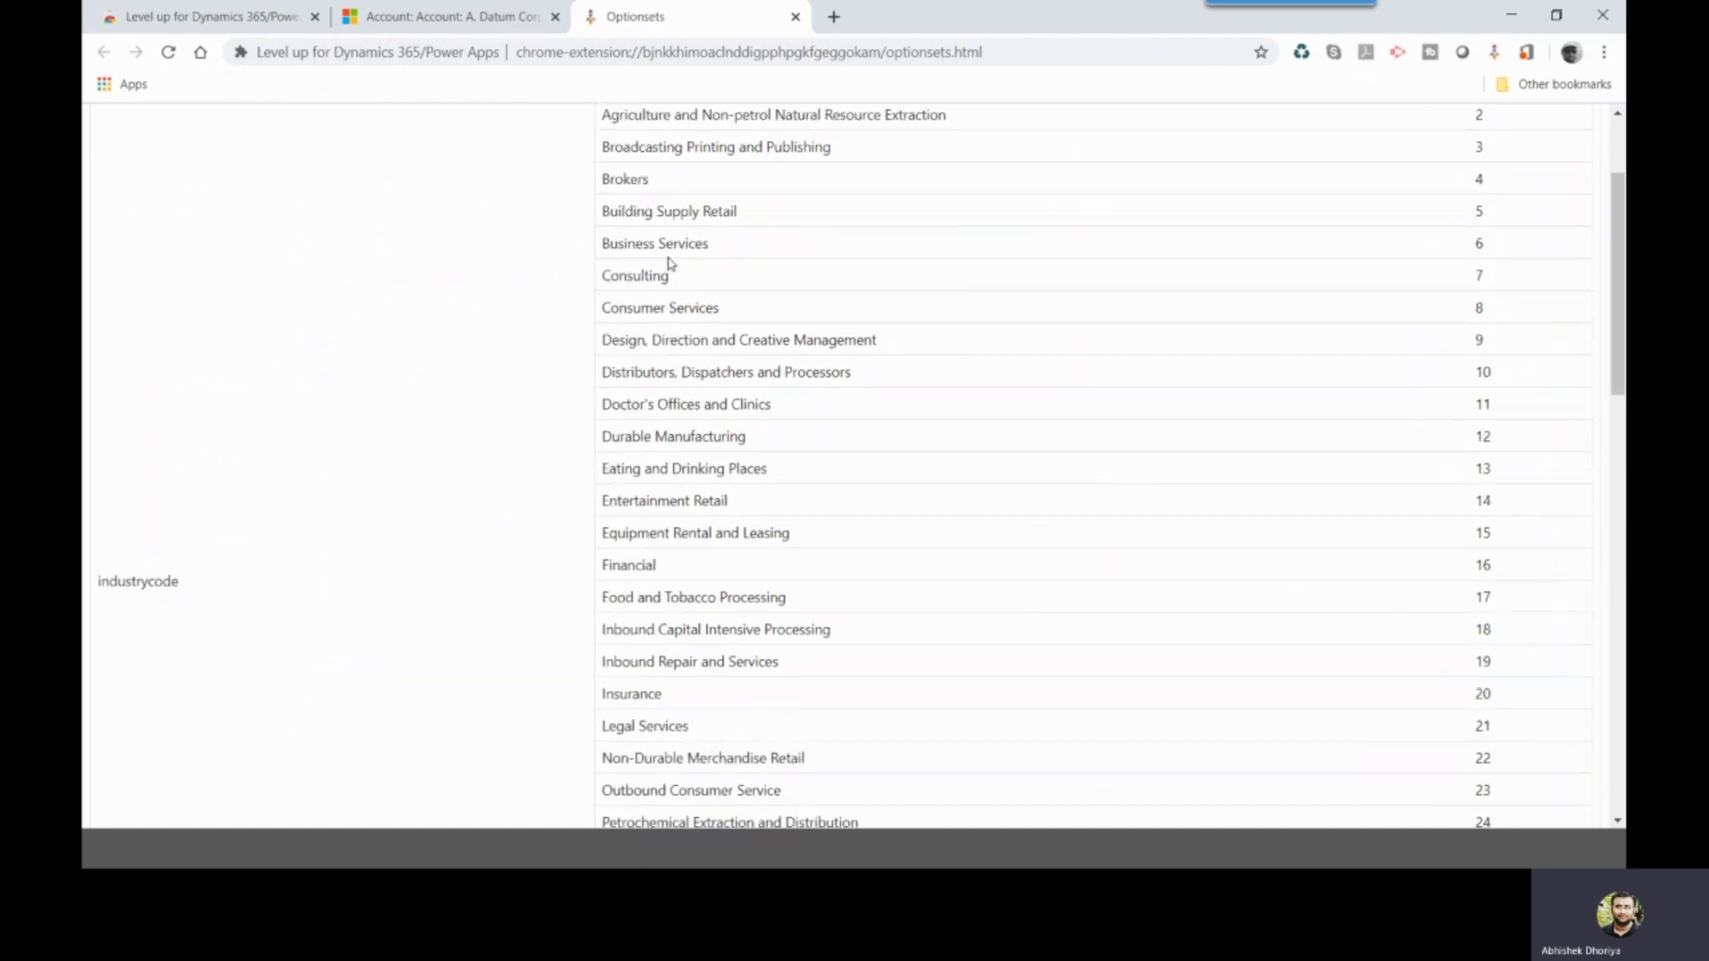
scroll(669, 264, "down", 1)
scroll(1172, 271, "down", 3)
scroll(959, 281, "up", 2)
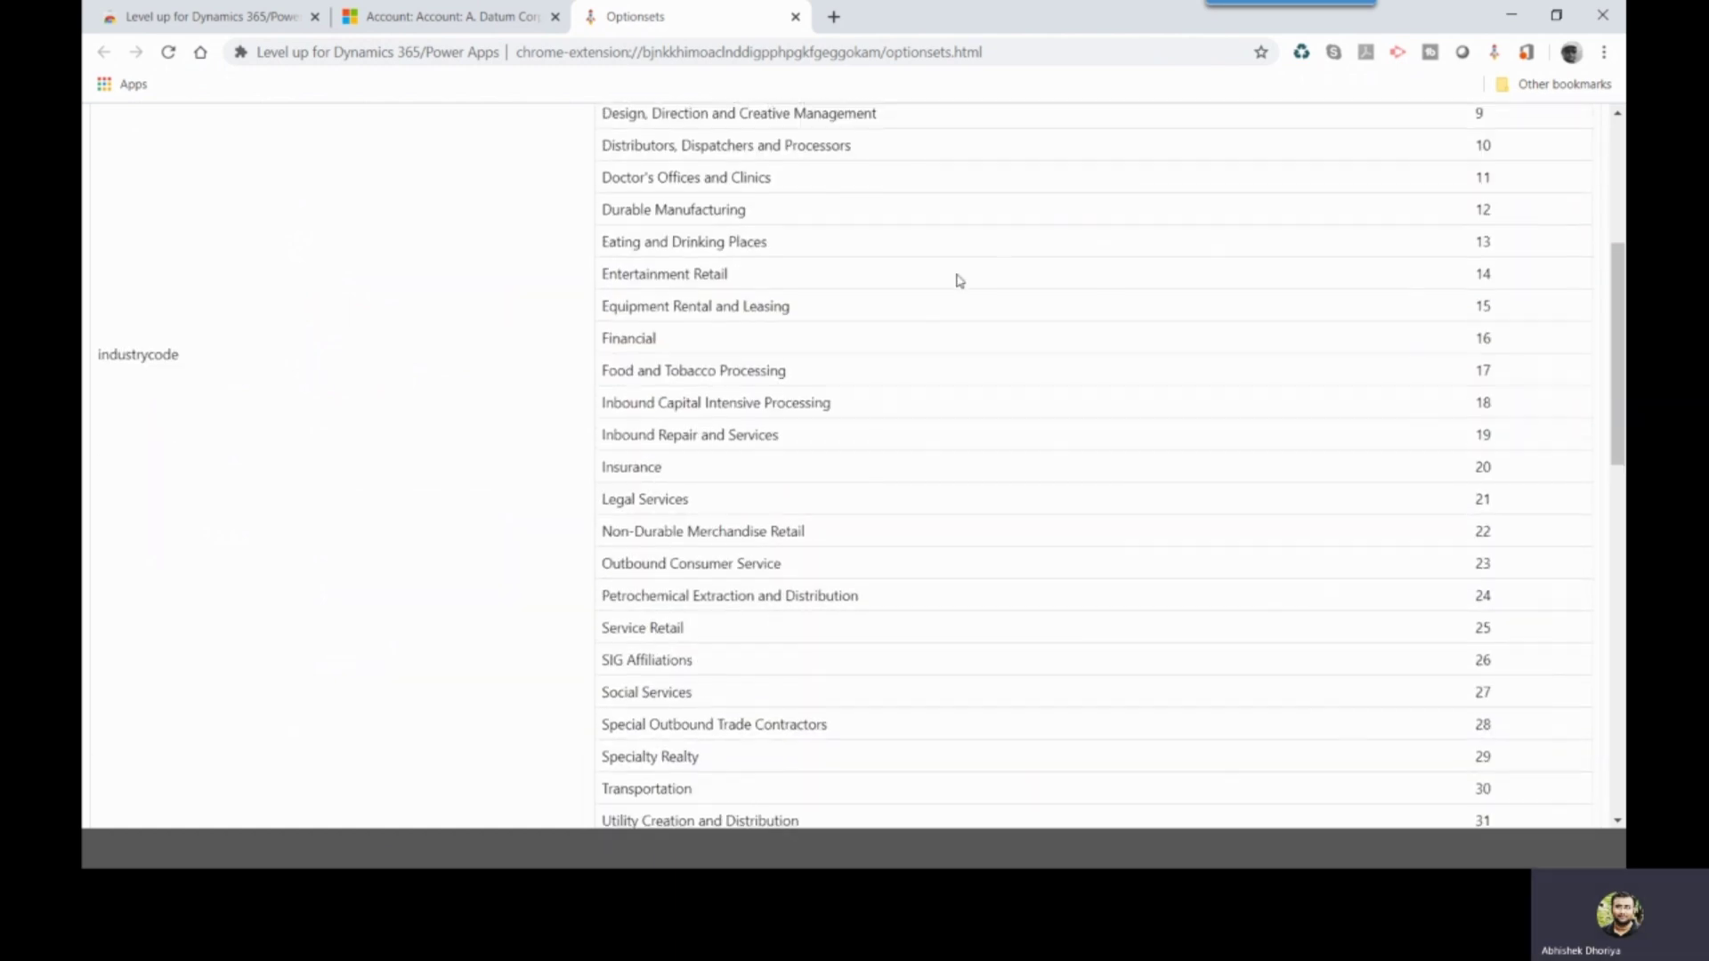
scroll(712, 249, "up", 3)
scroll(1477, 309, "down", 8)
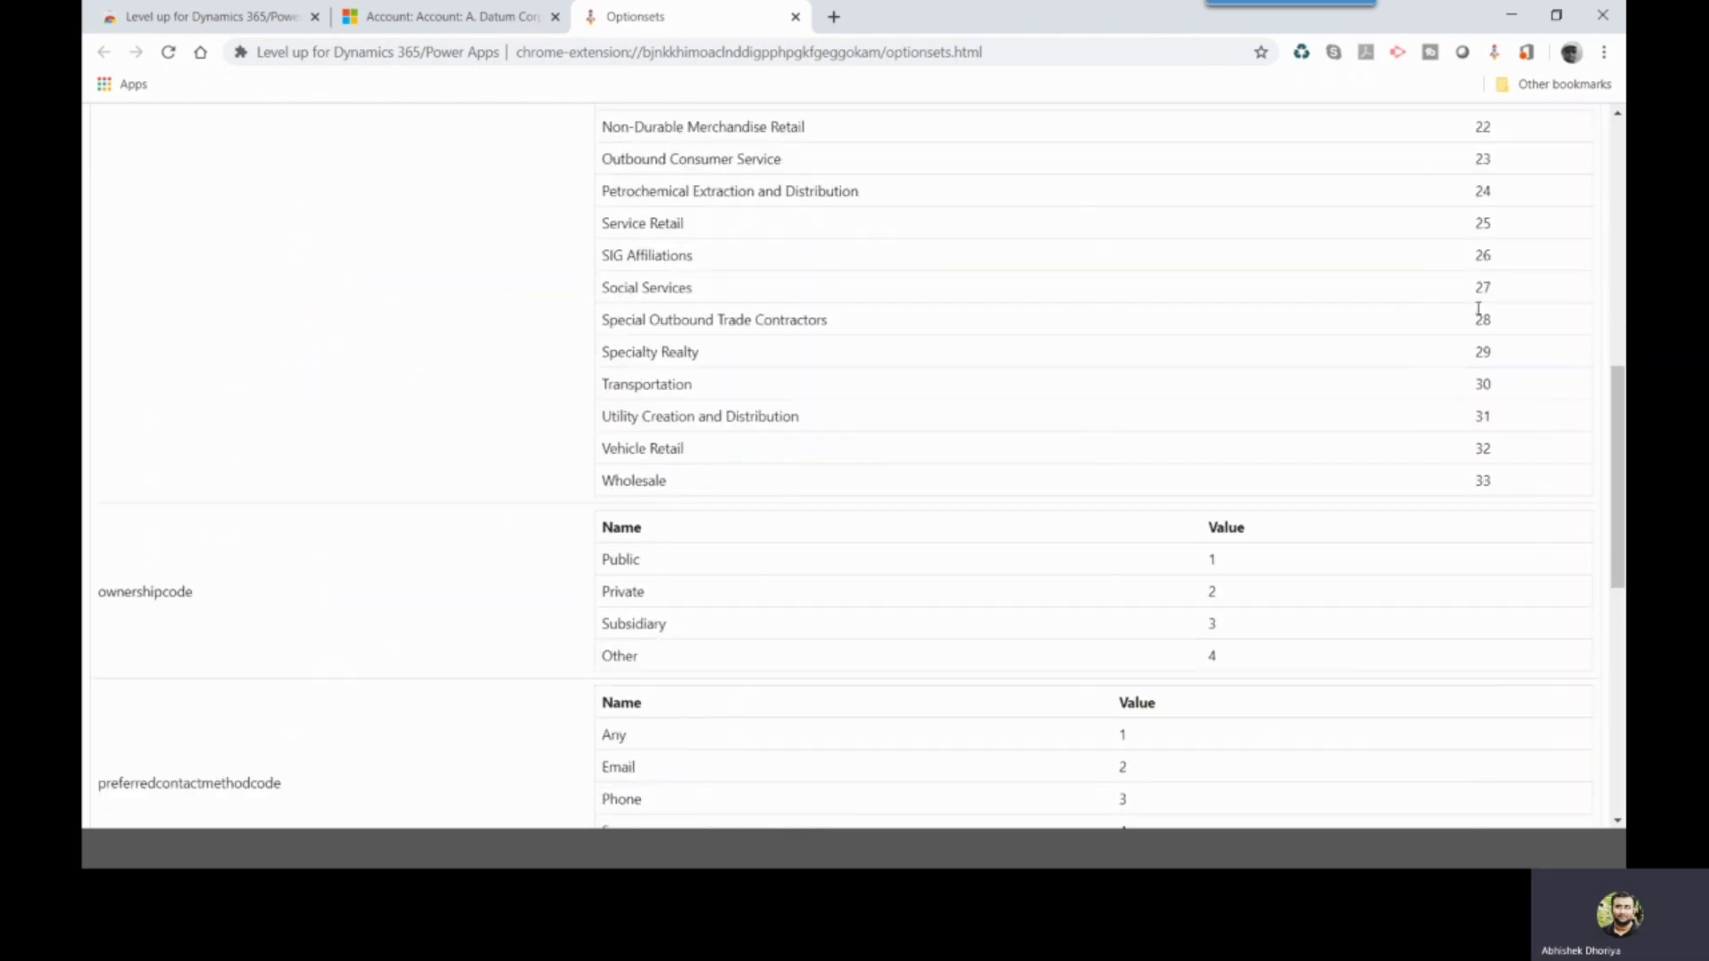
scroll(1477, 309, "up", 10)
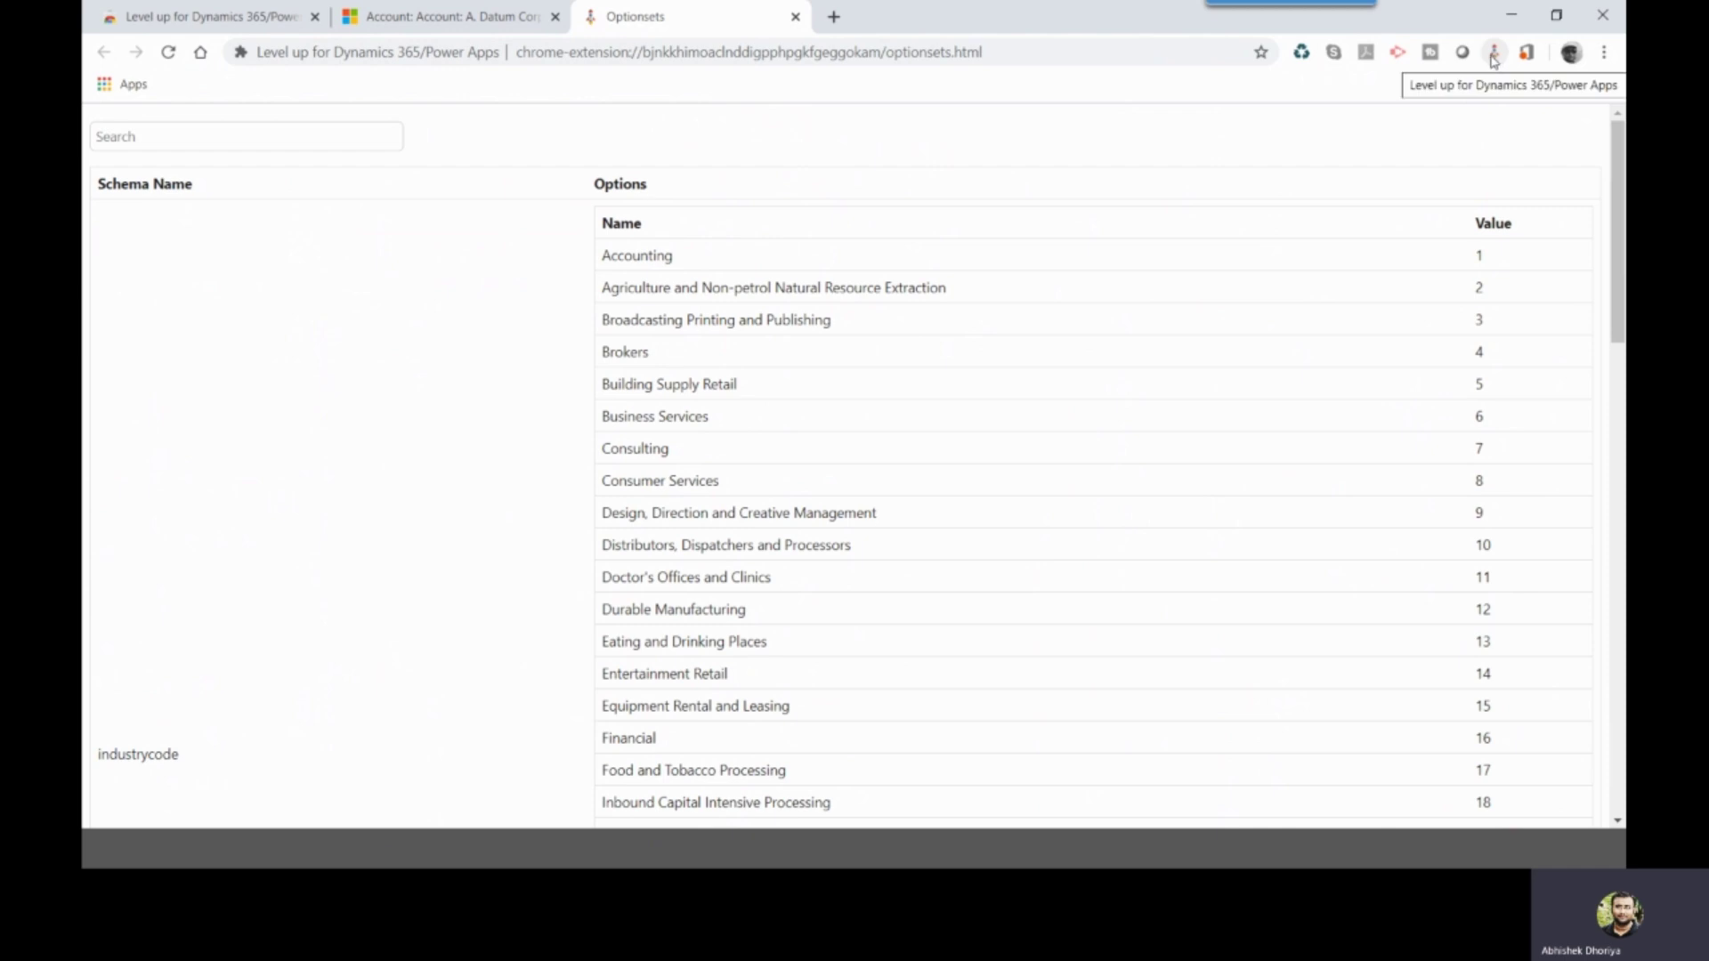
left_click(1495, 53)
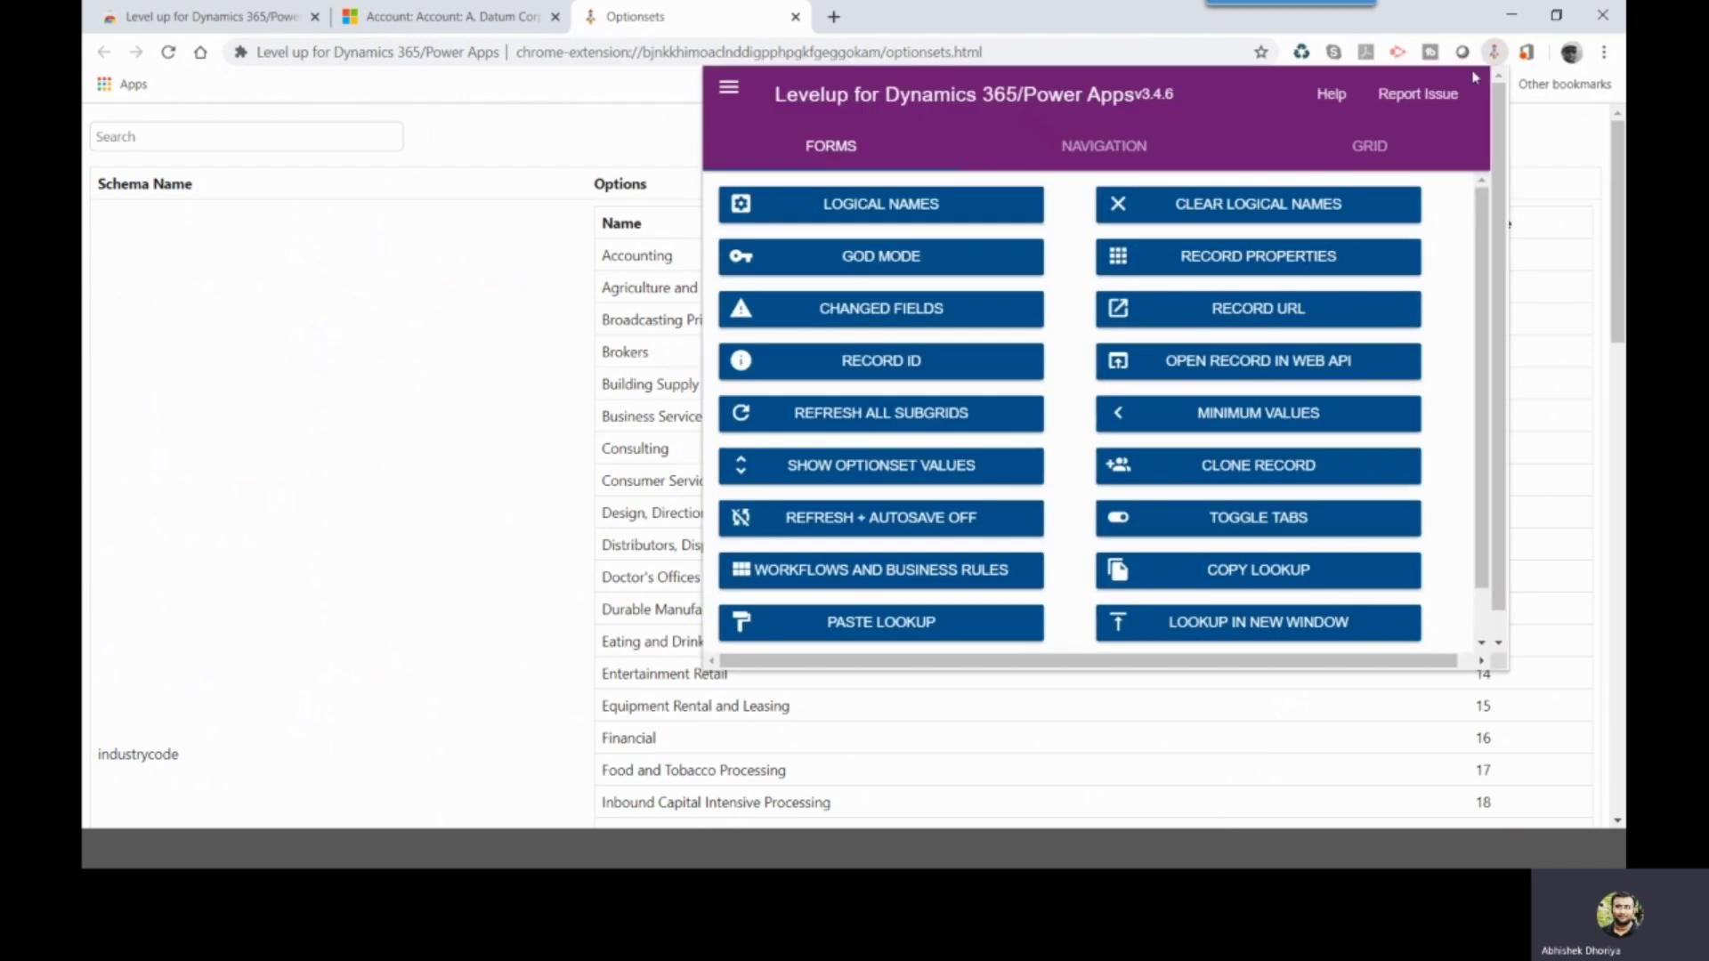
scroll(1027, 331, "down", 1)
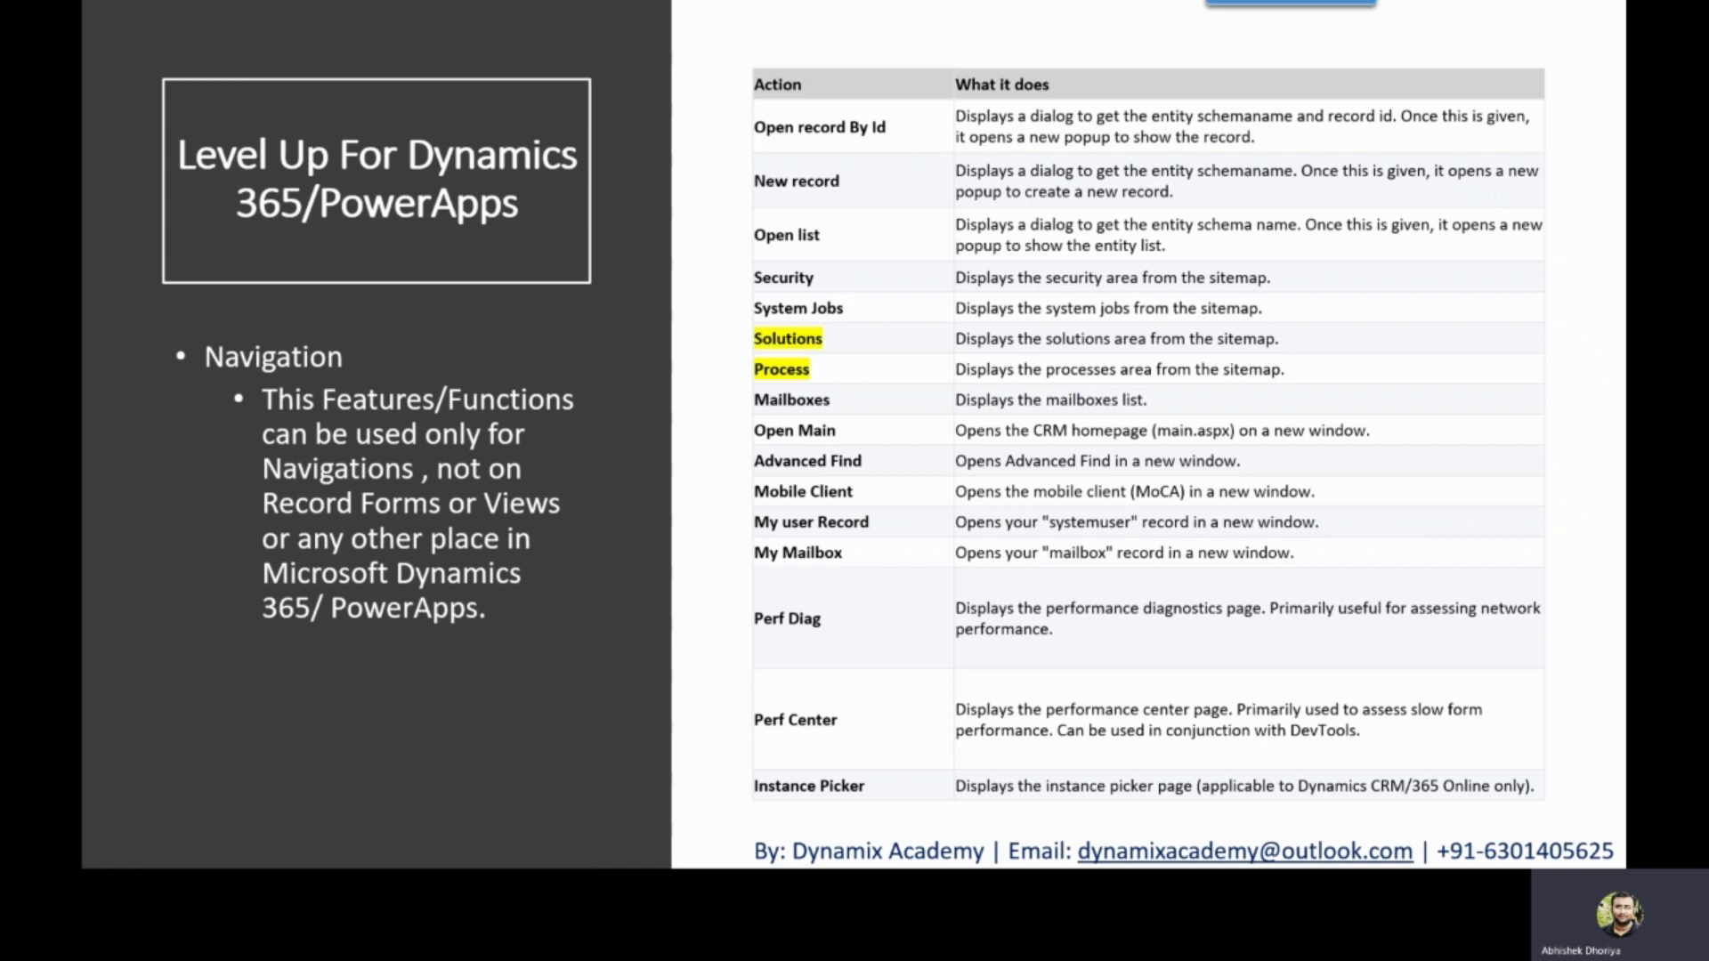
key("Right")
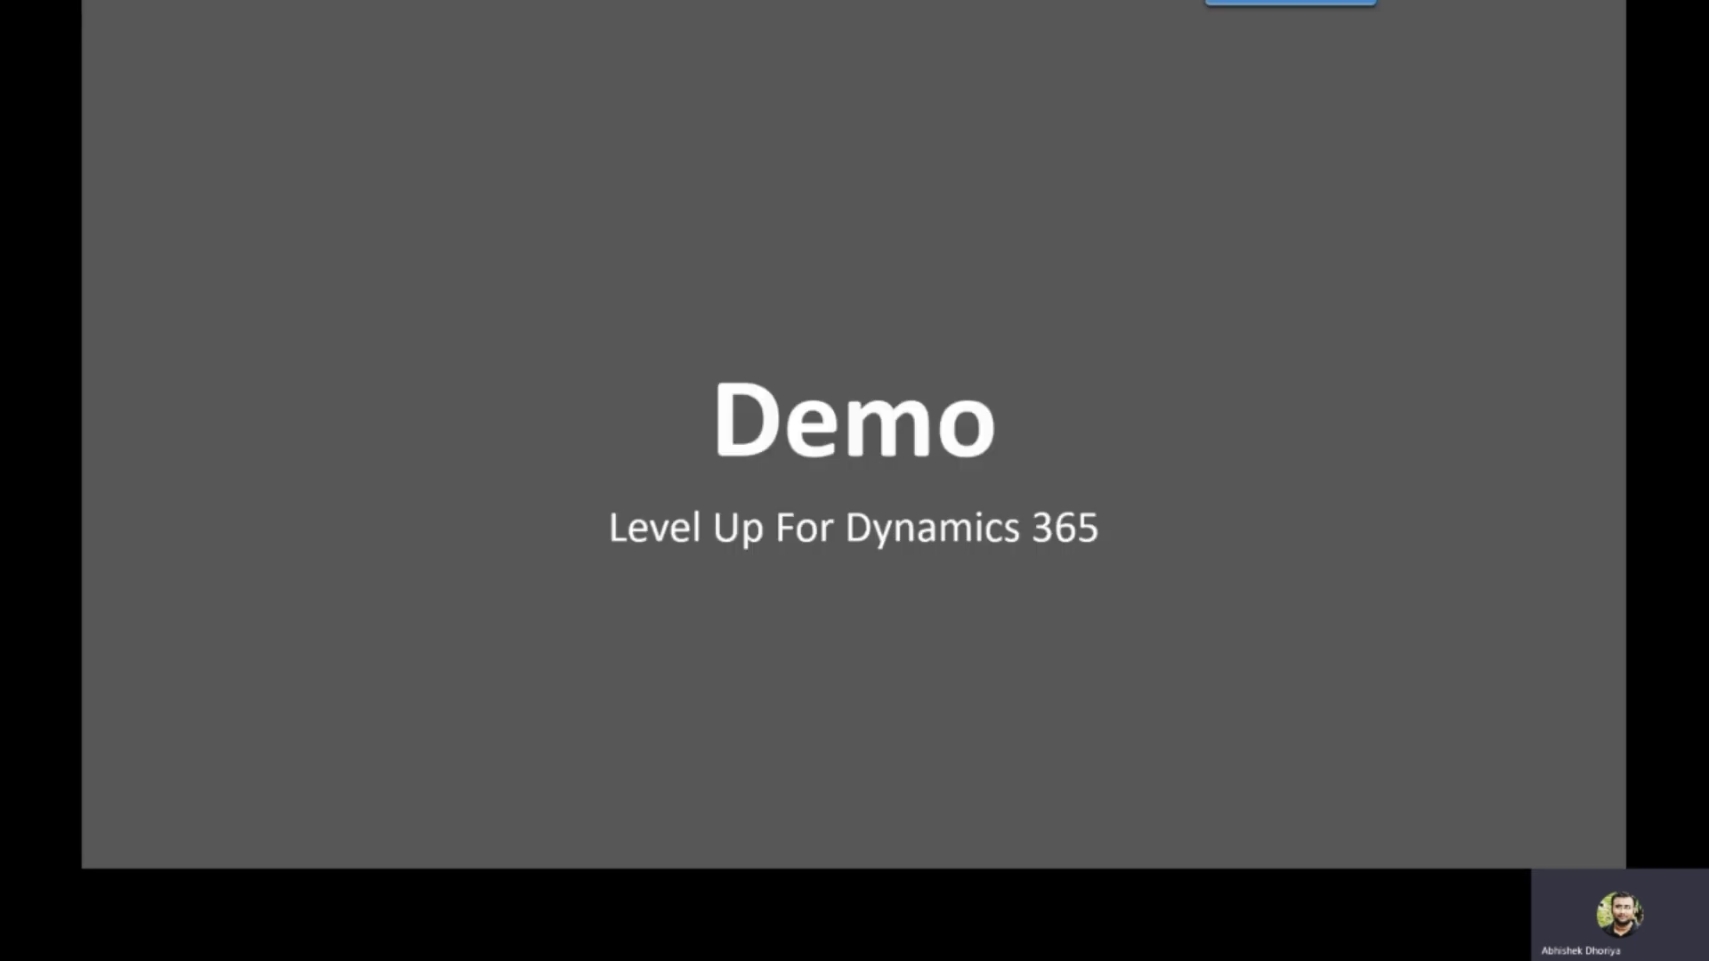
- Switch from the slides to the account record in Chrome and view Levelup's navigation commands
key("alt+Tab")
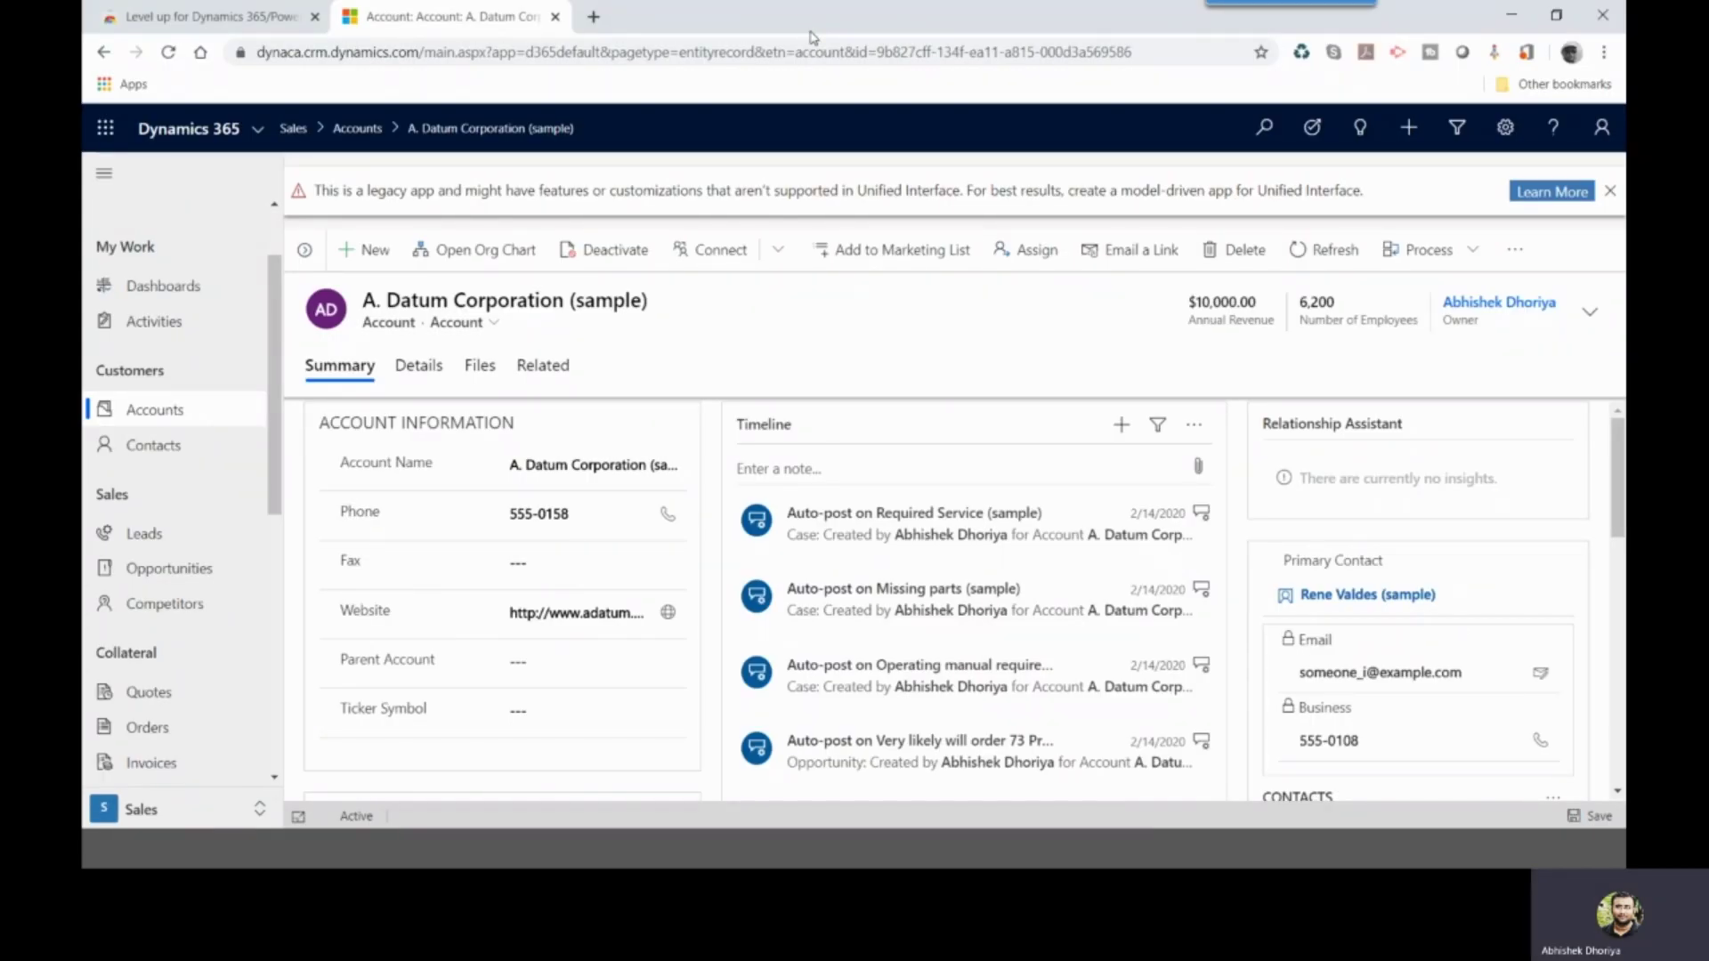
left_click(1494, 53)
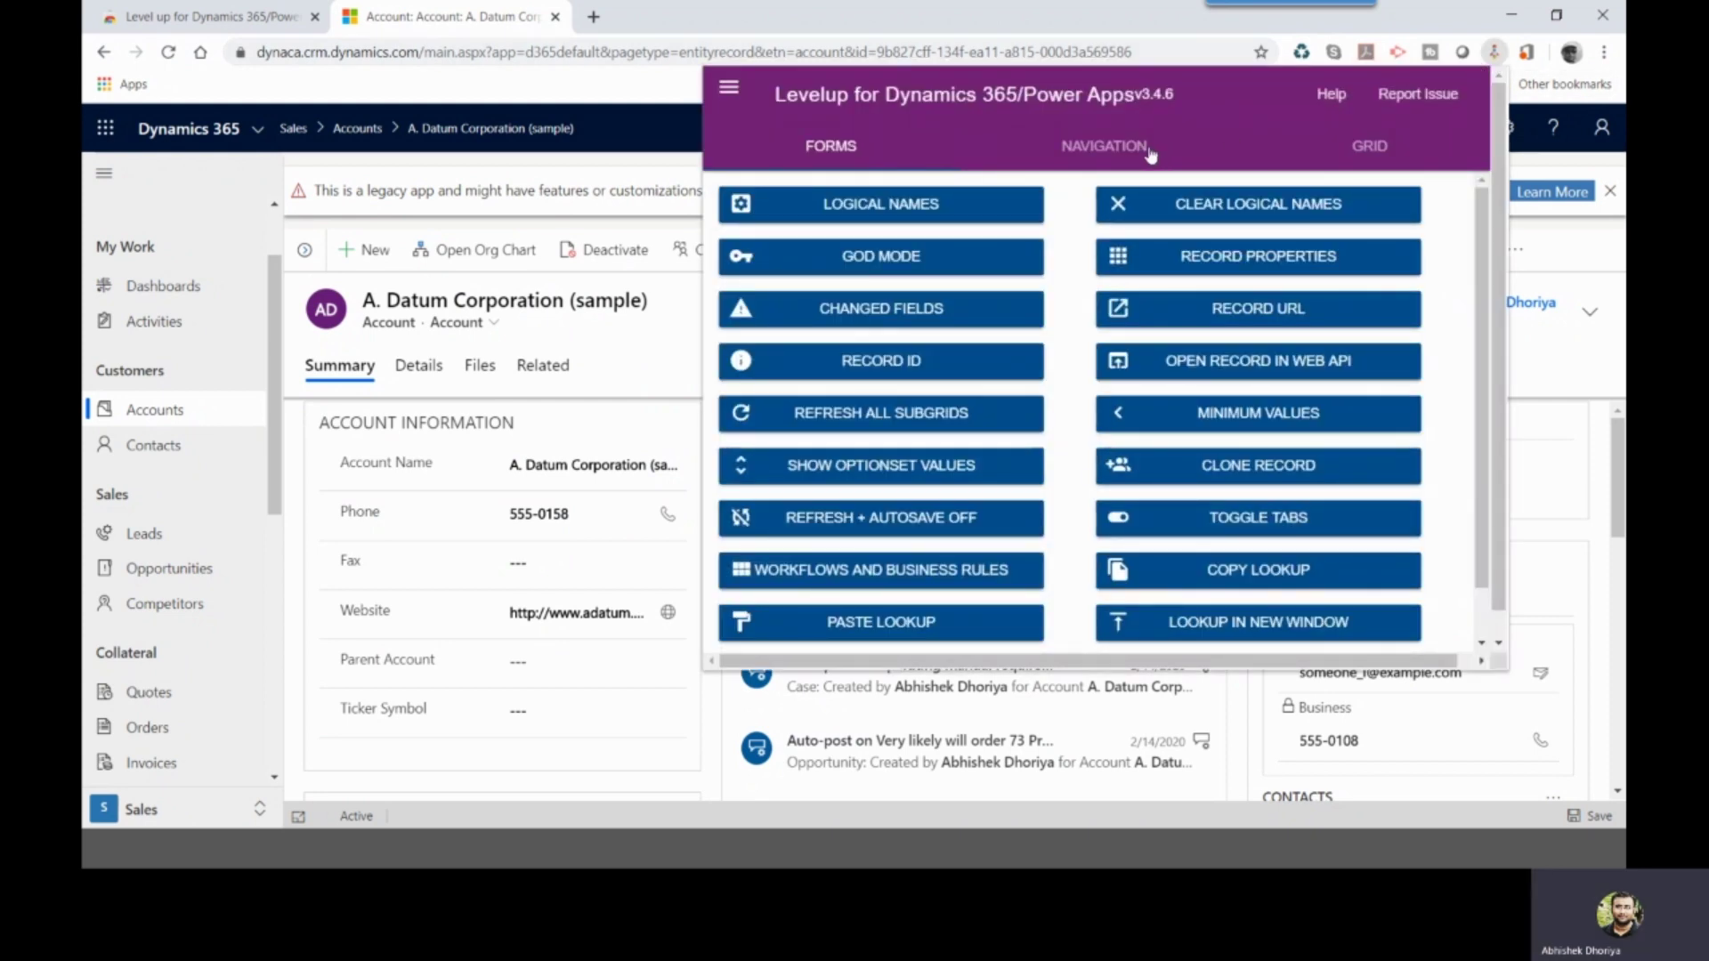
left_click(1117, 156)
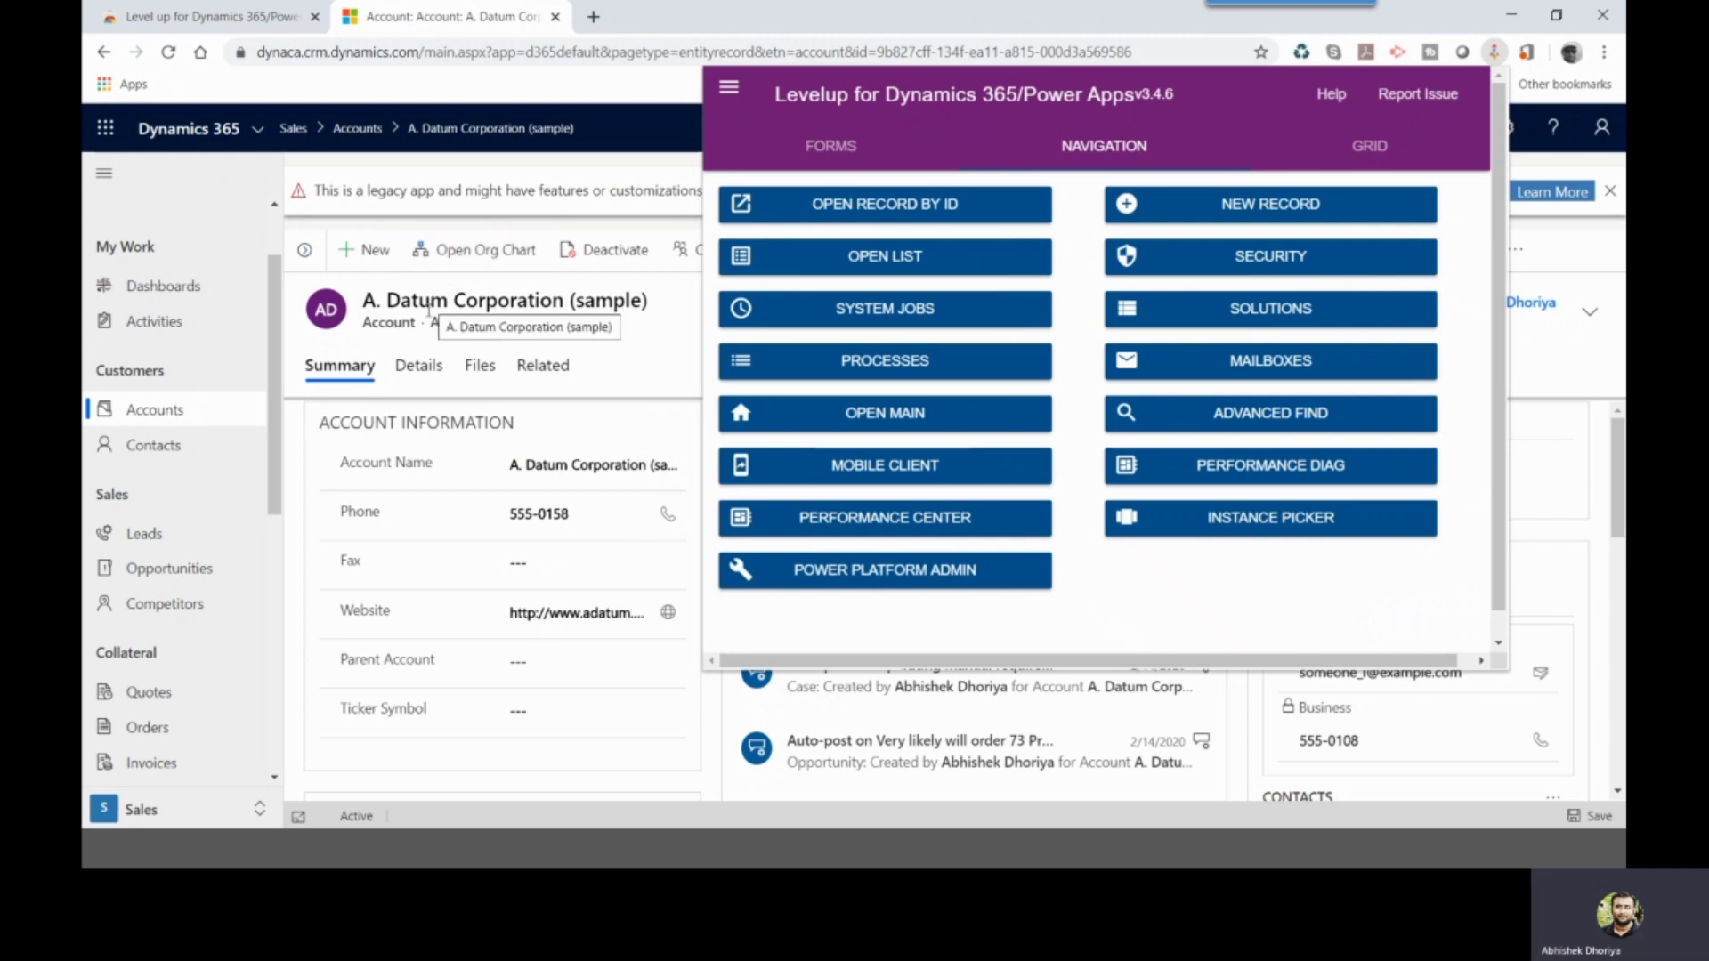
- View the My Active Contacts list and return to the My Active Accounts list
left_click(153, 446)
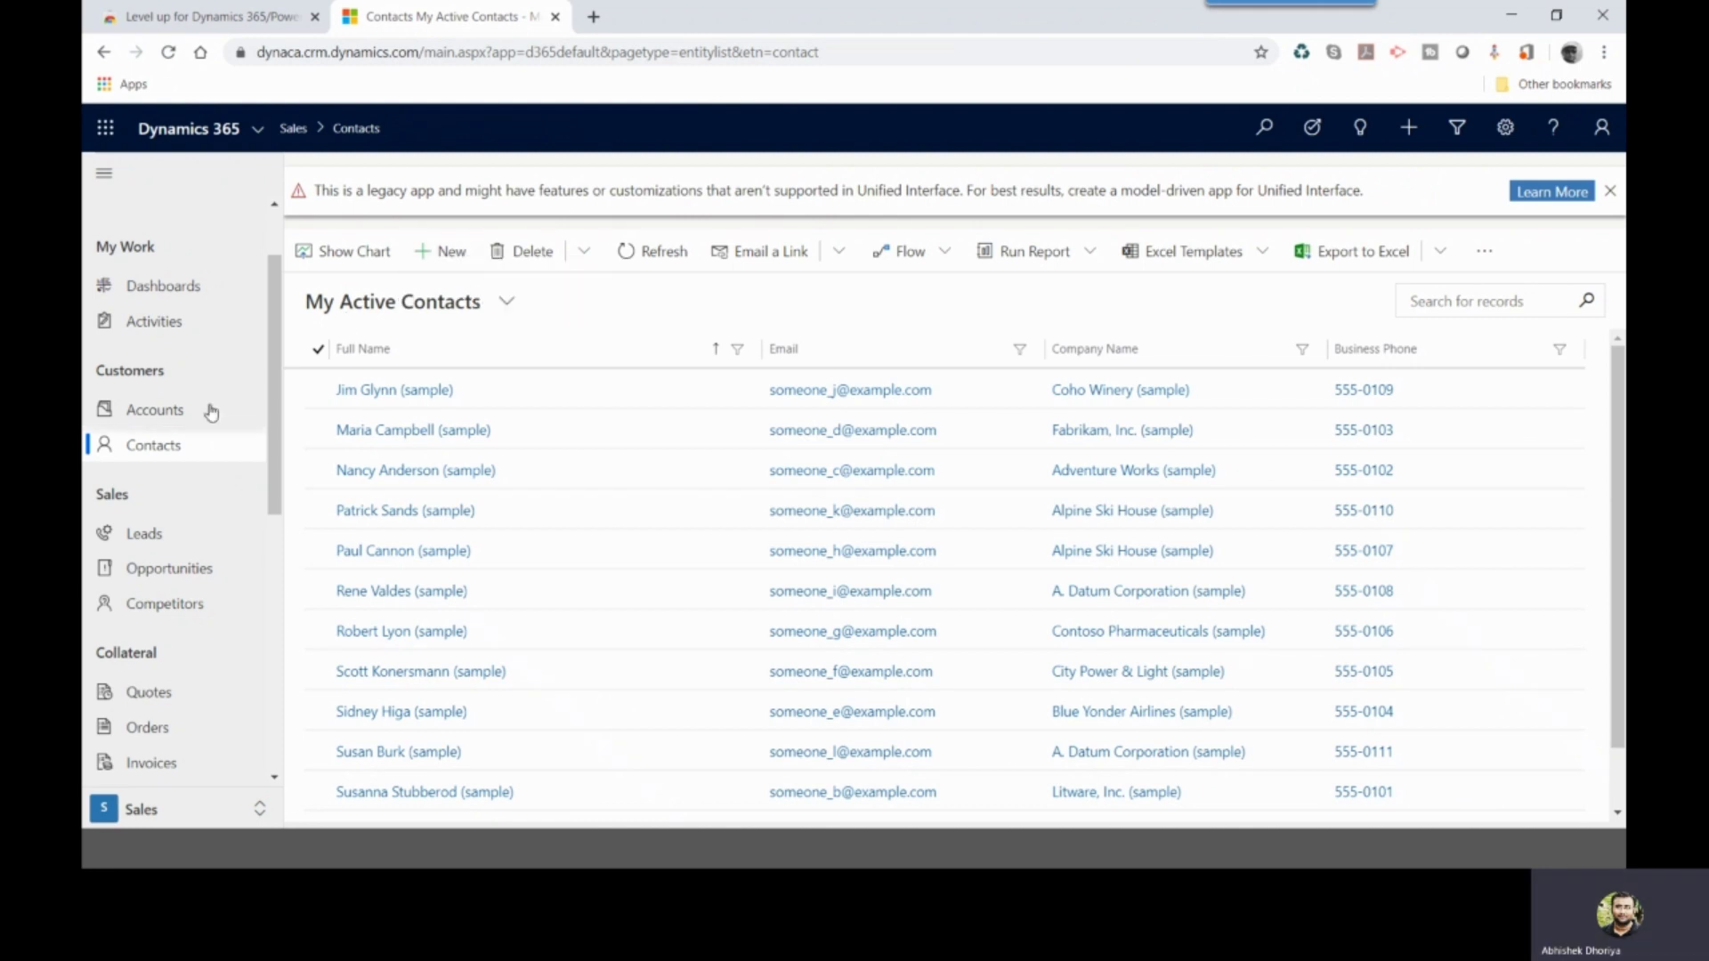
left_click(173, 421)
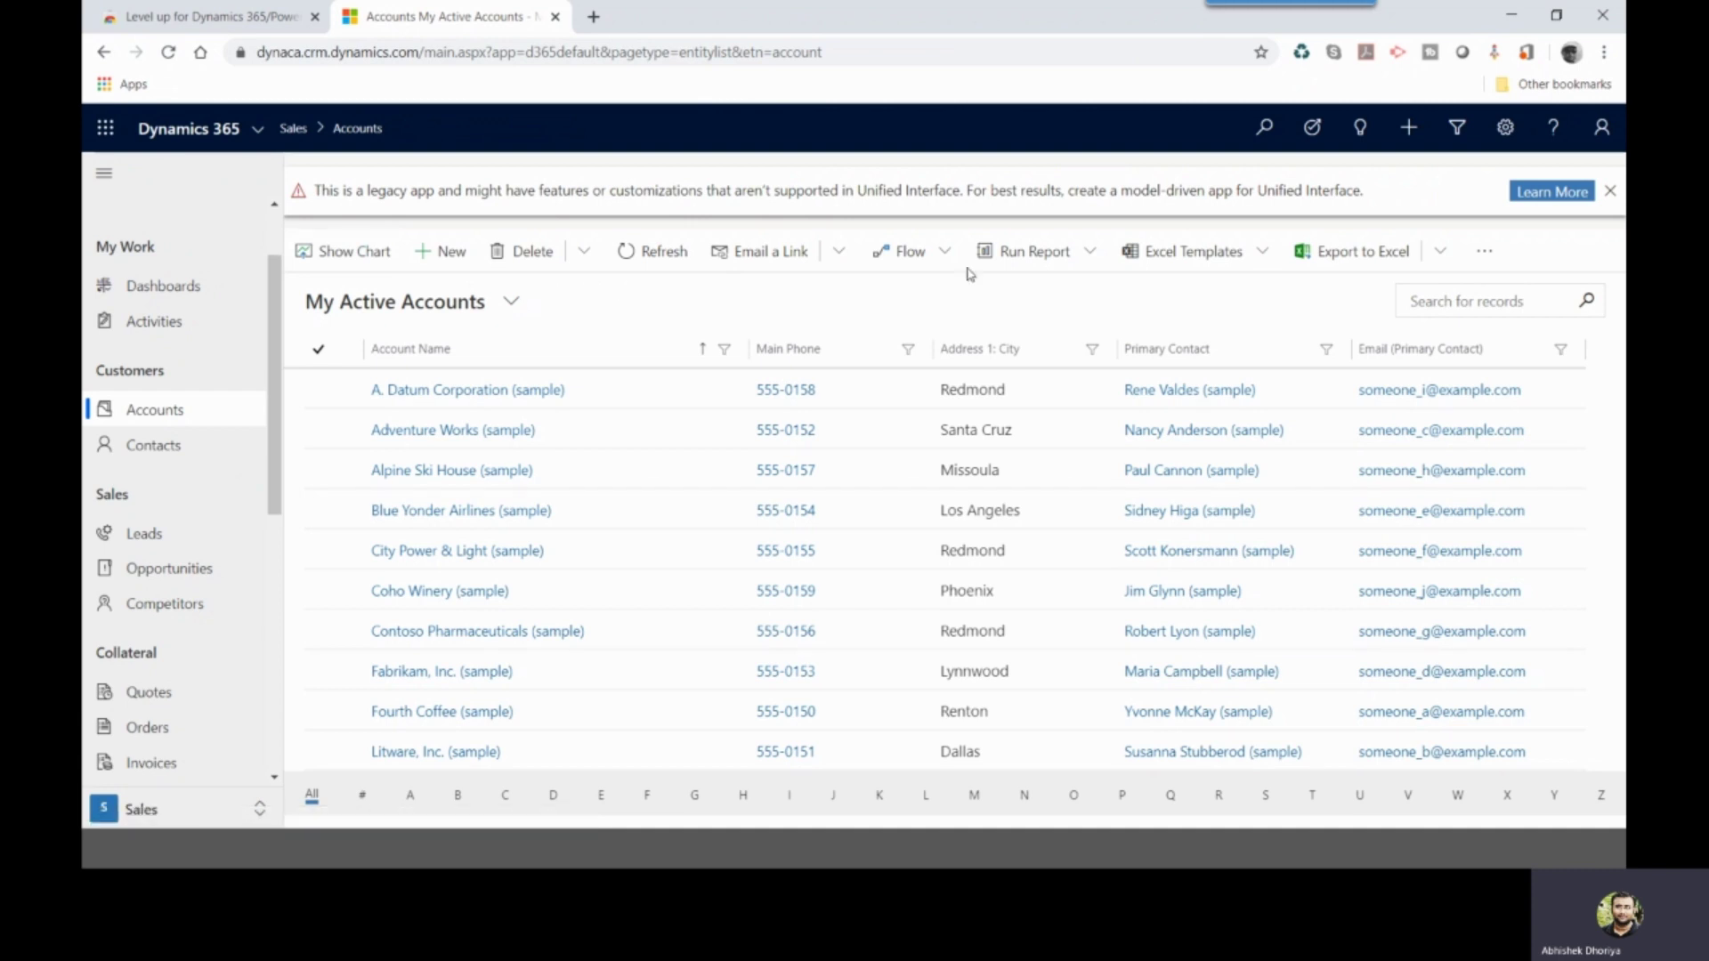
- Open a new record form for the contact entity with Levelup's New Record command, and return to the accounts list
left_click(1497, 55)
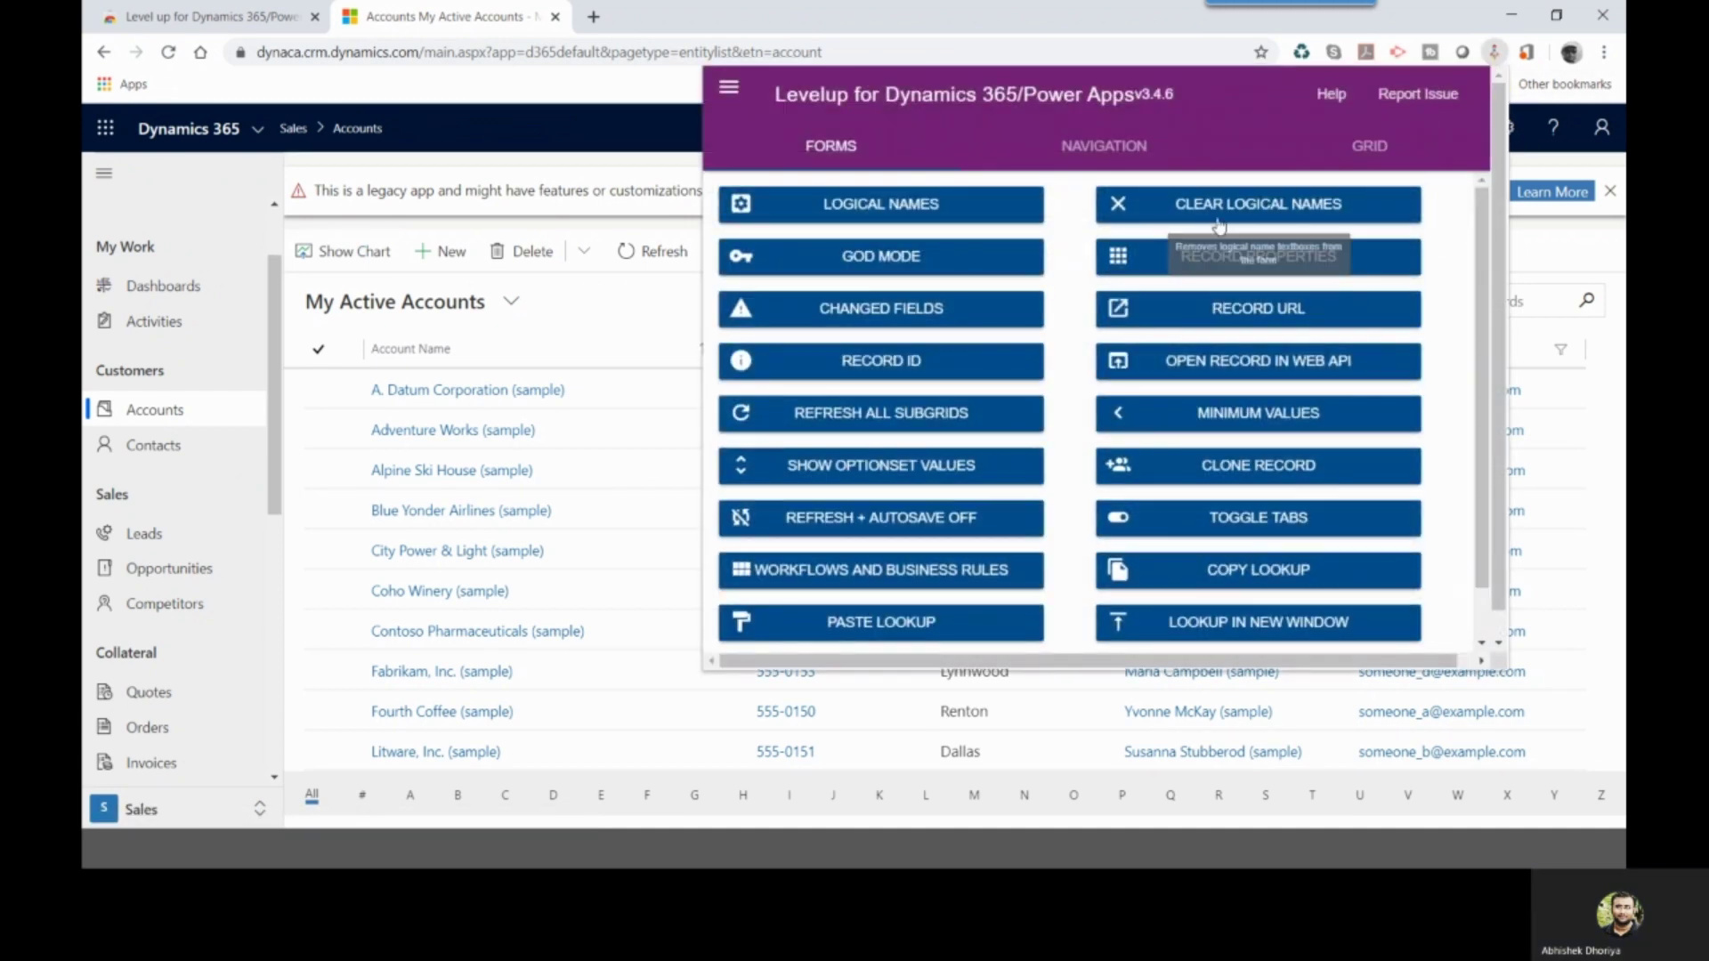
left_click(1108, 153)
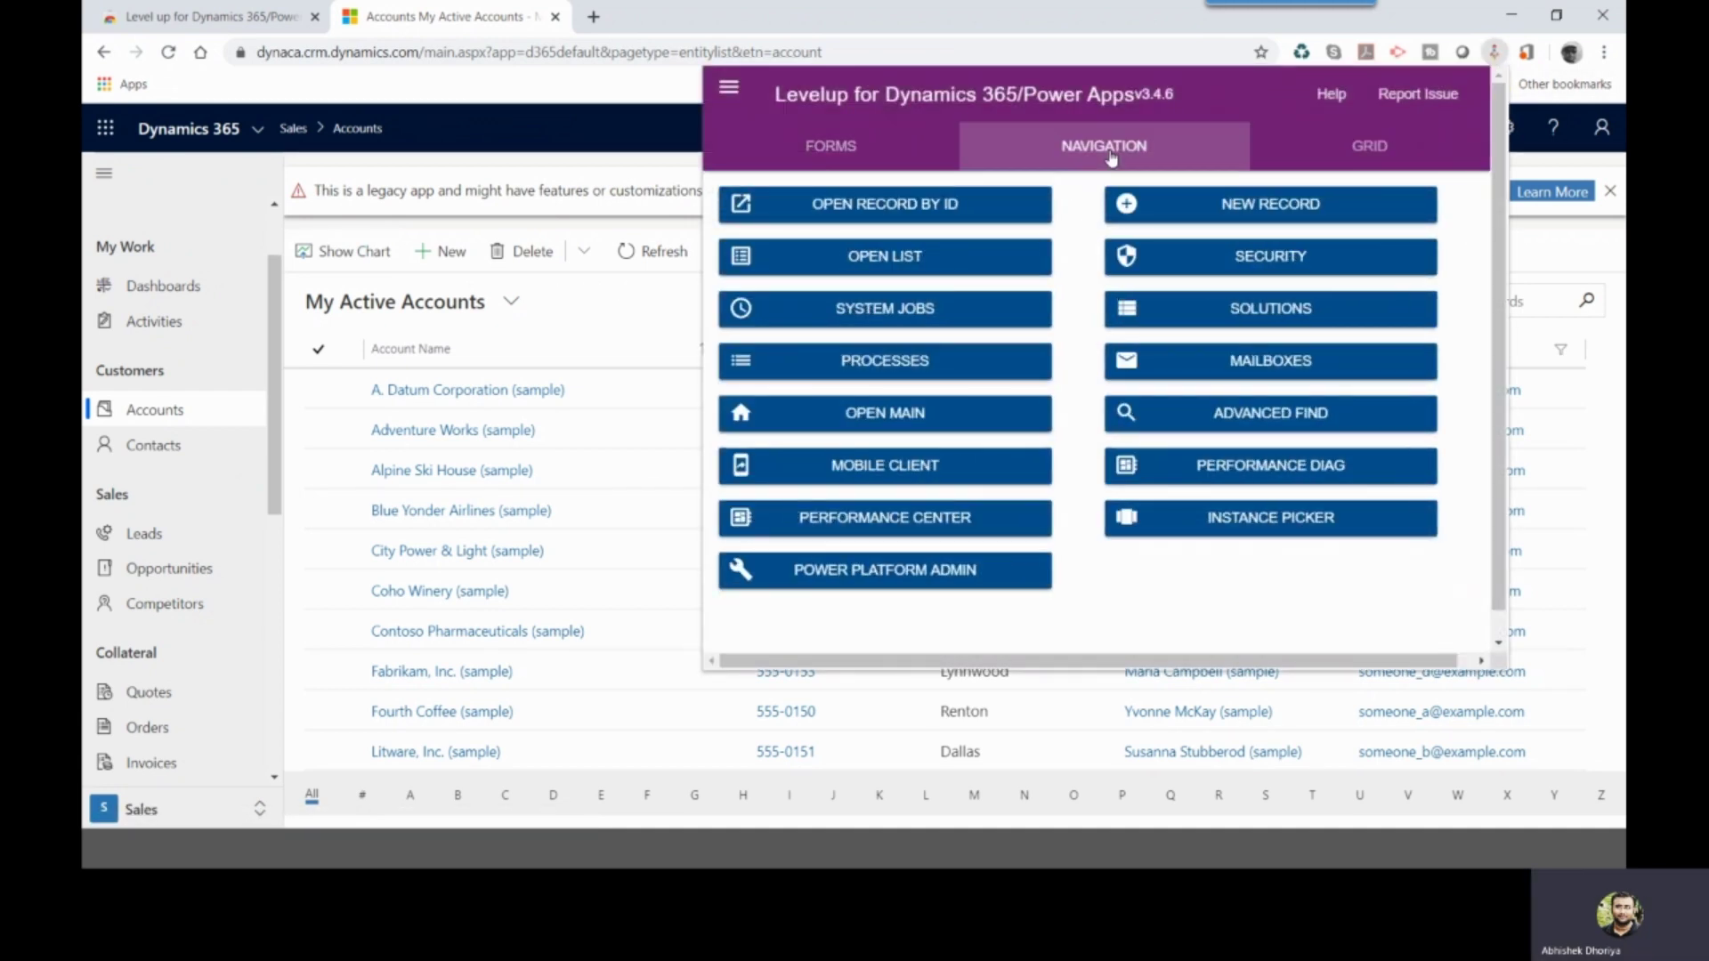
left_click(1166, 222)
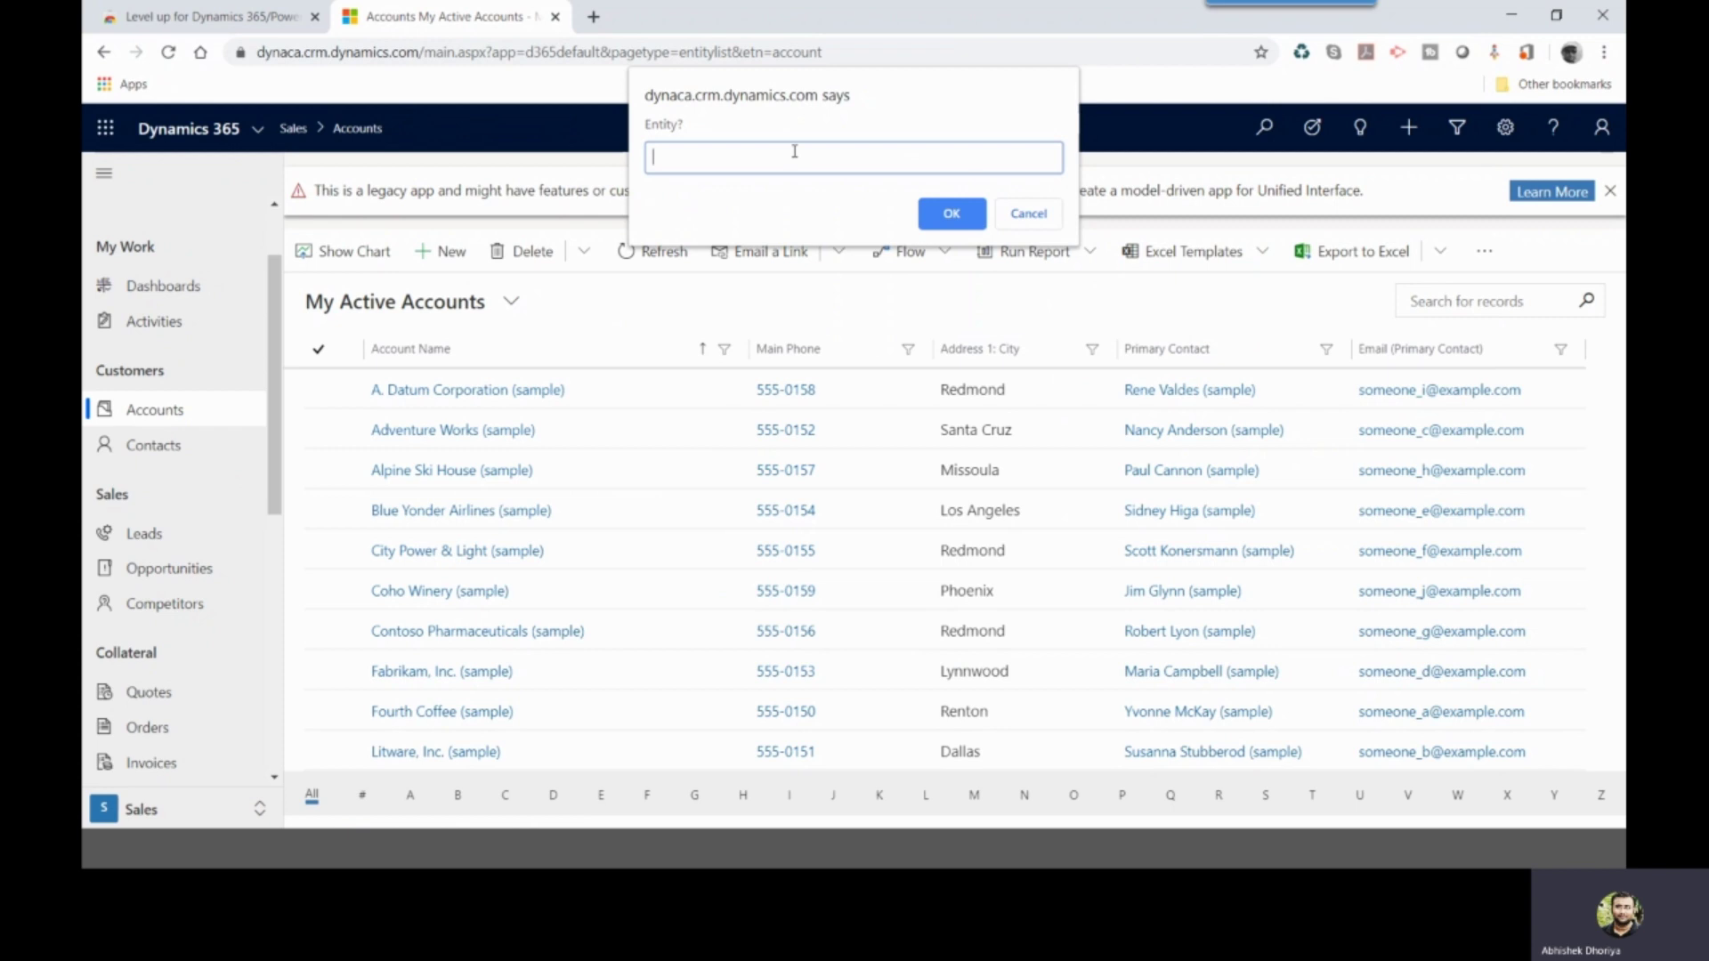
type("contact")
left_click(932, 217)
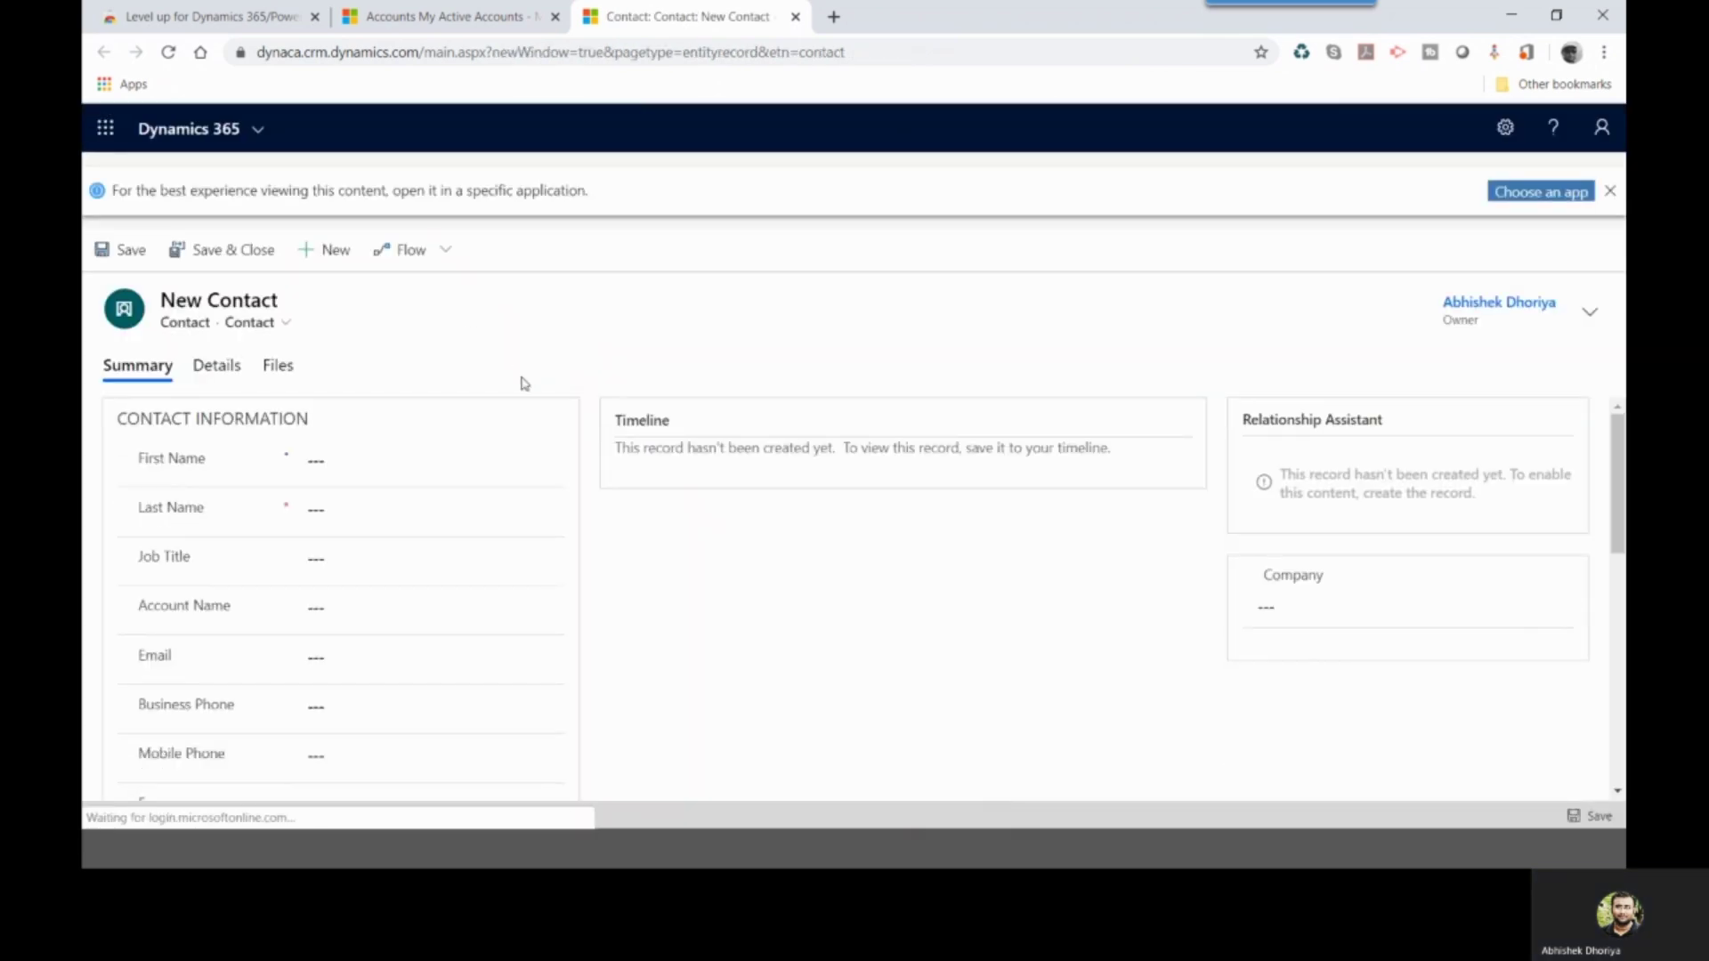
left_click(447, 11)
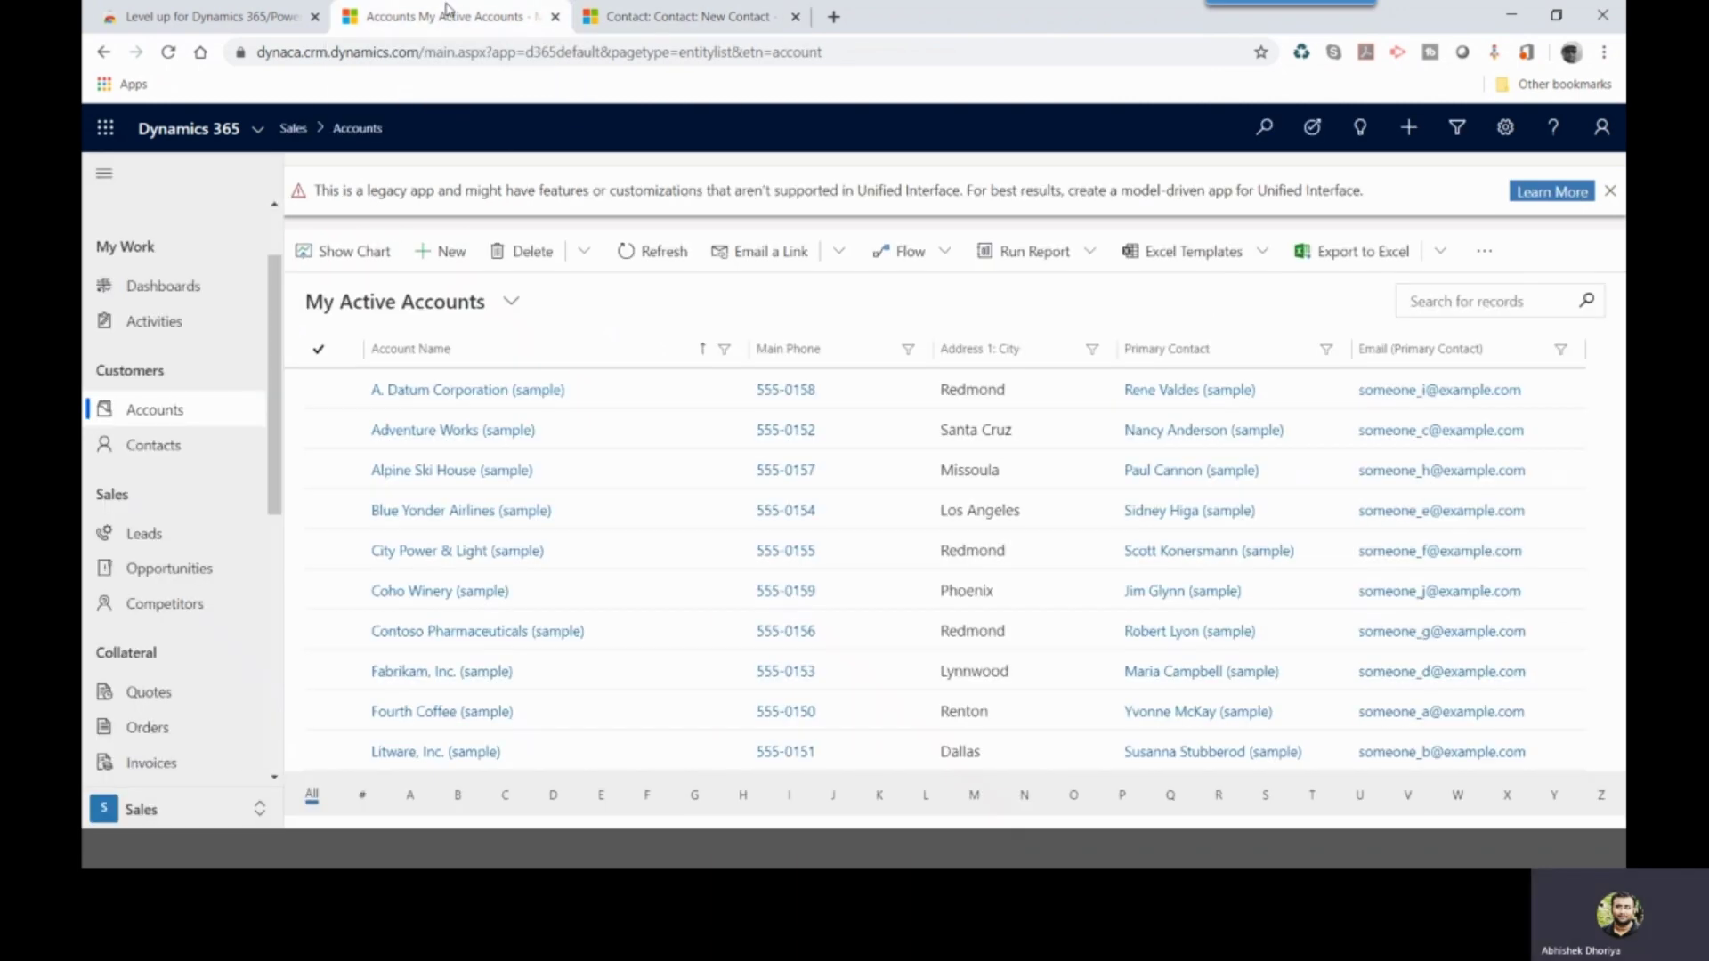
- Open the Sales Activity Social Dashboard from the accounts list
left_click(154, 287)
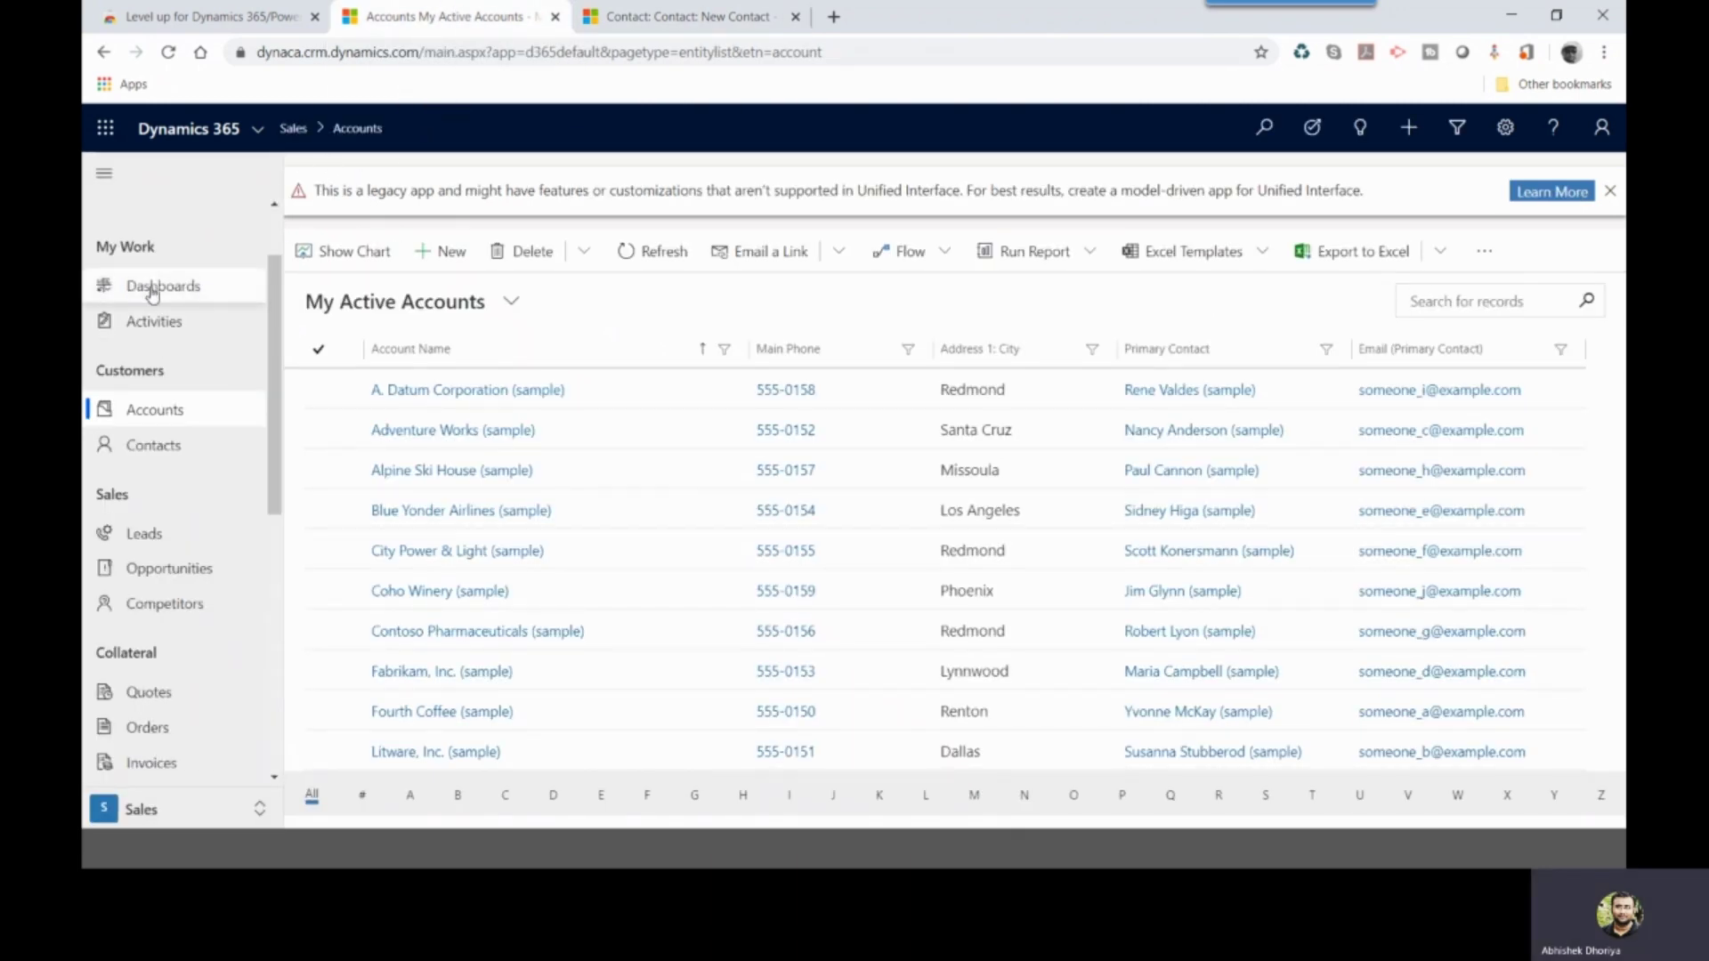
scroll(178, 676, "down", 3)
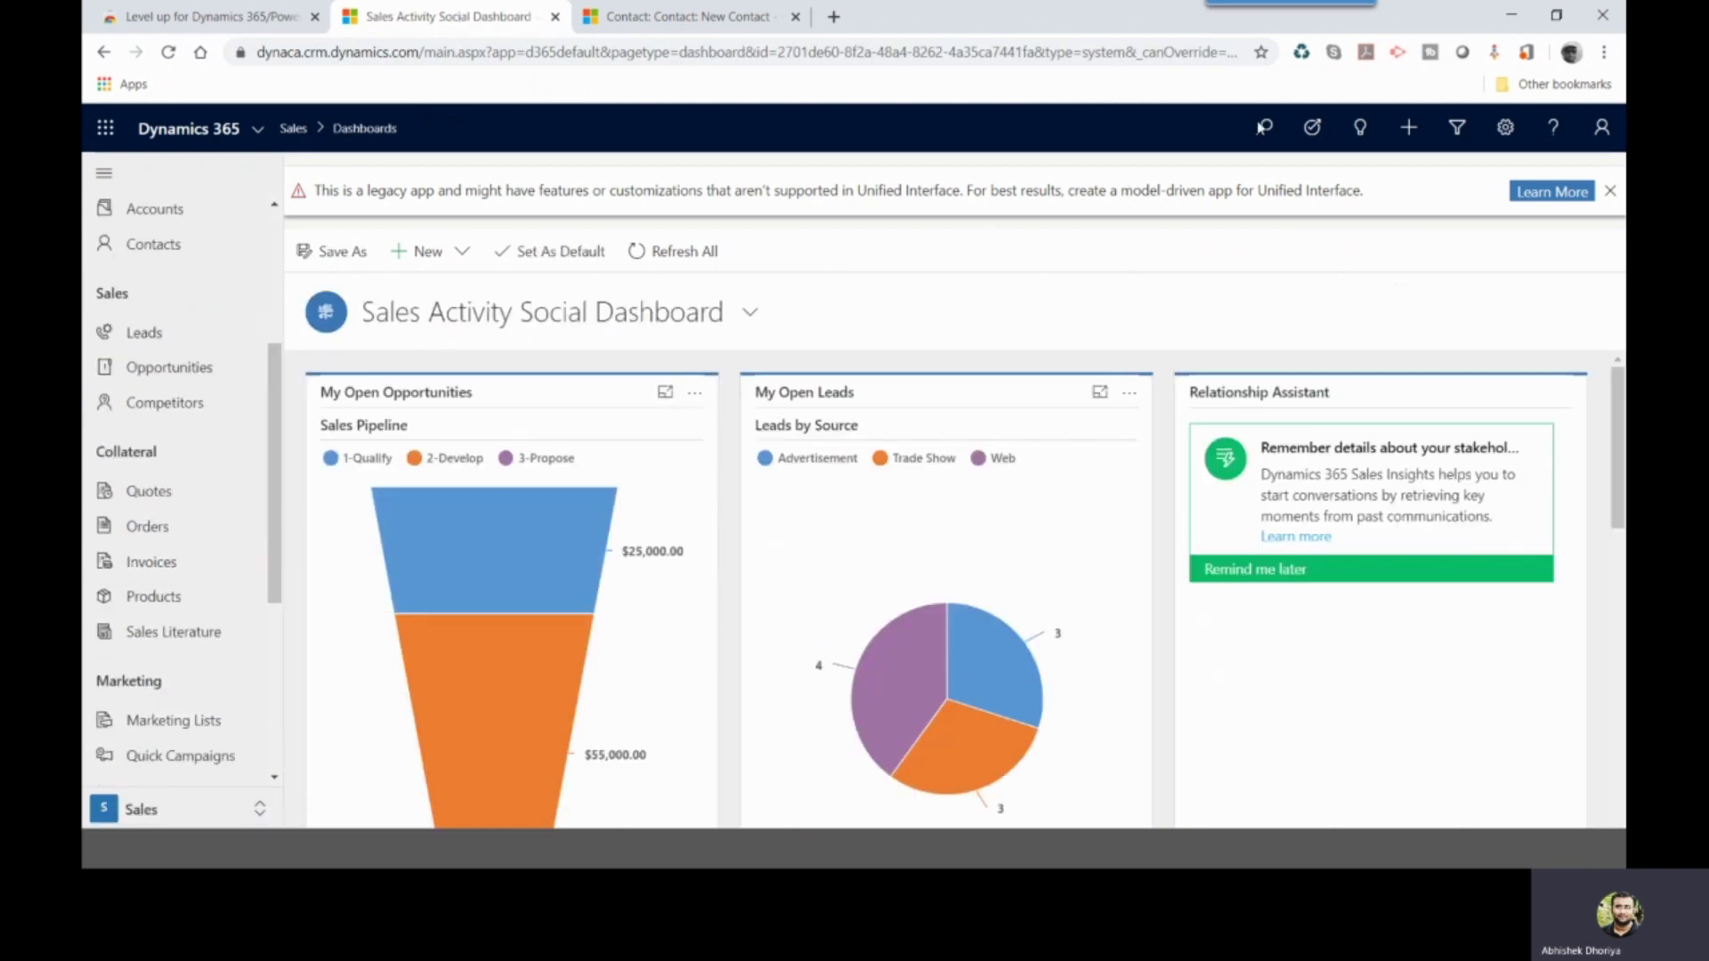
left_click(1495, 53)
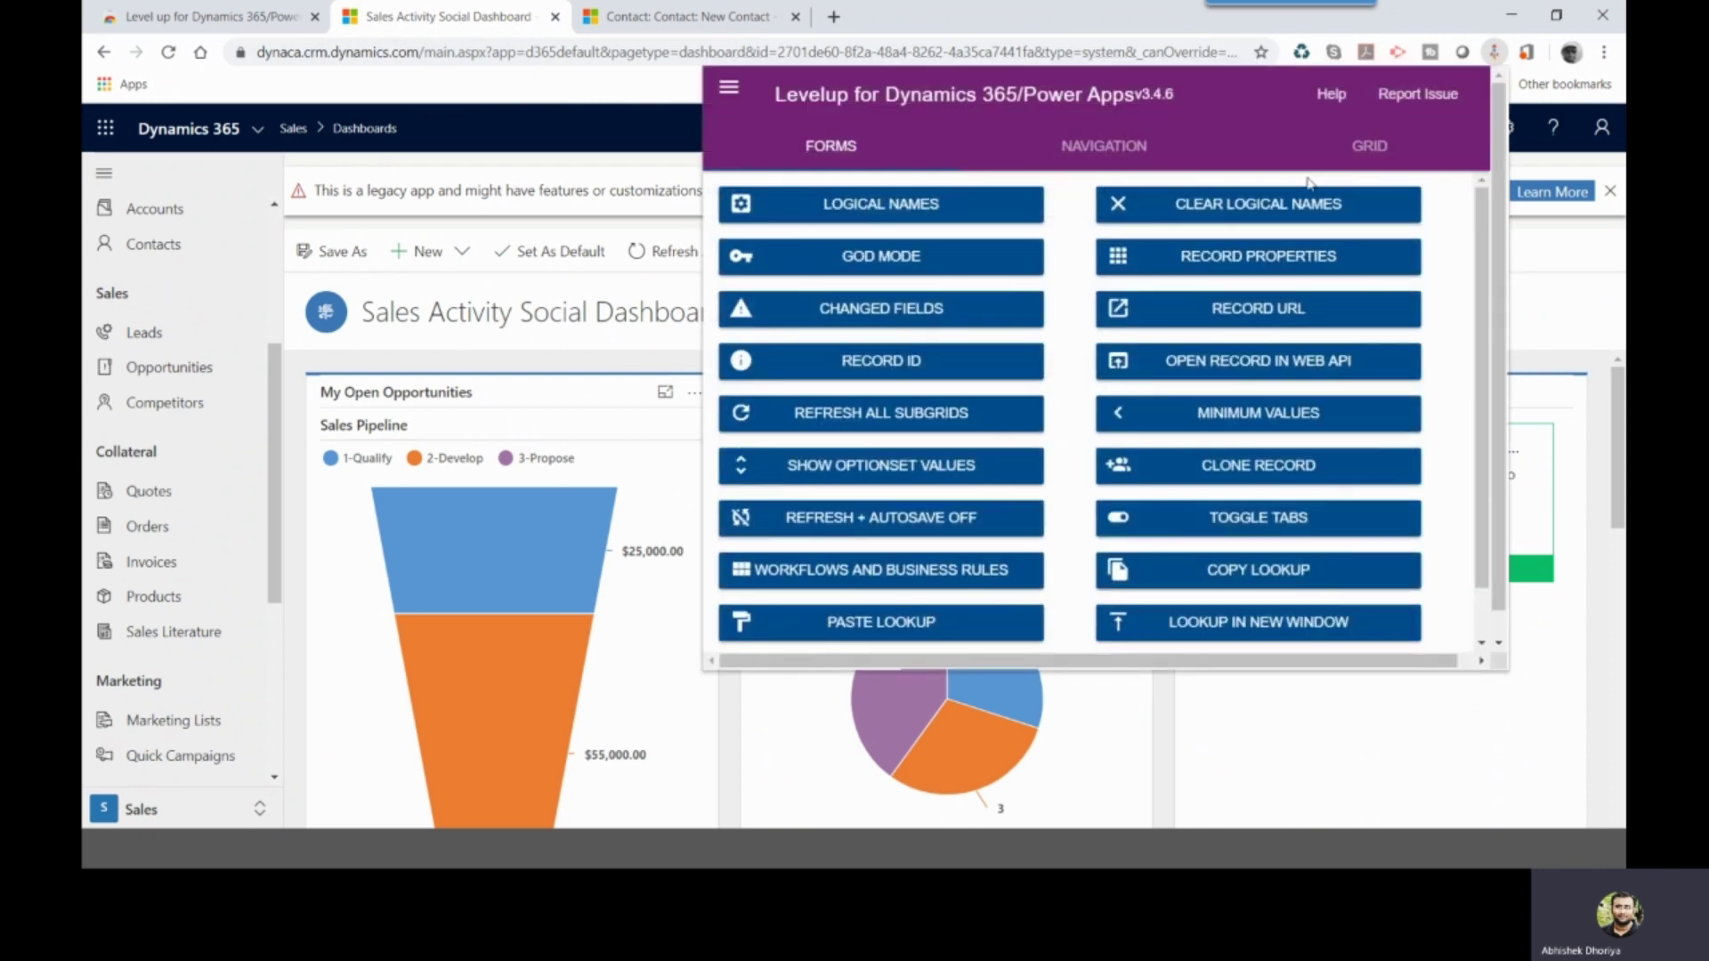
left_click(1134, 147)
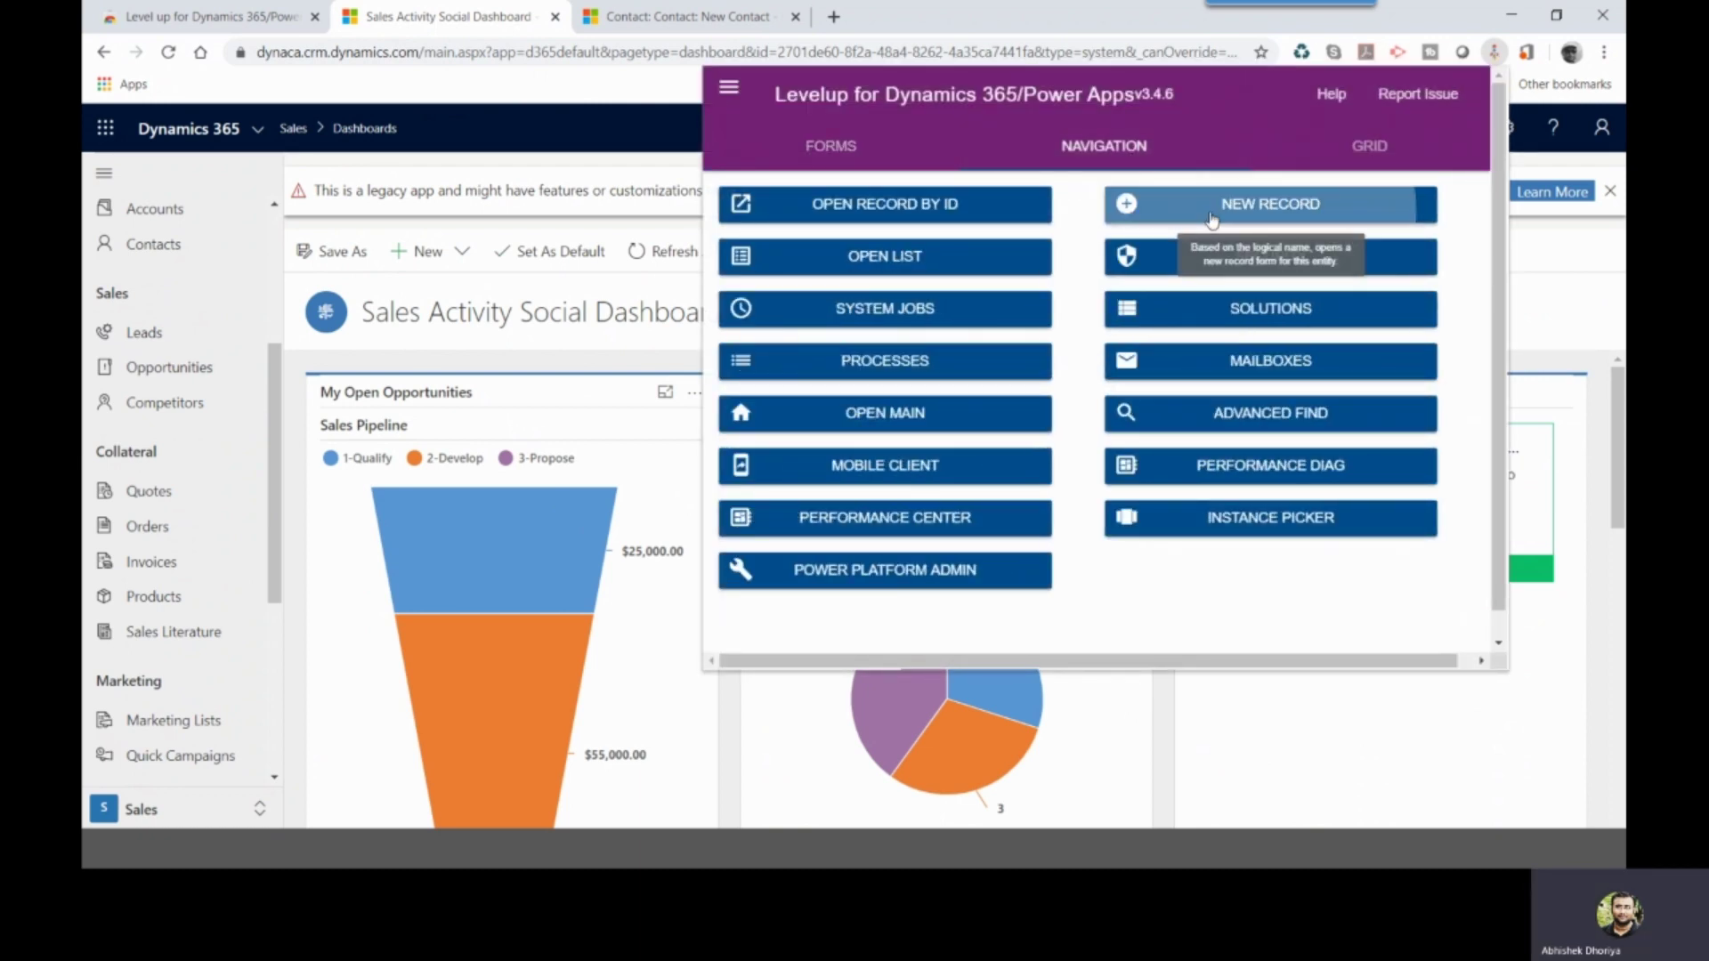
left_click(1144, 203)
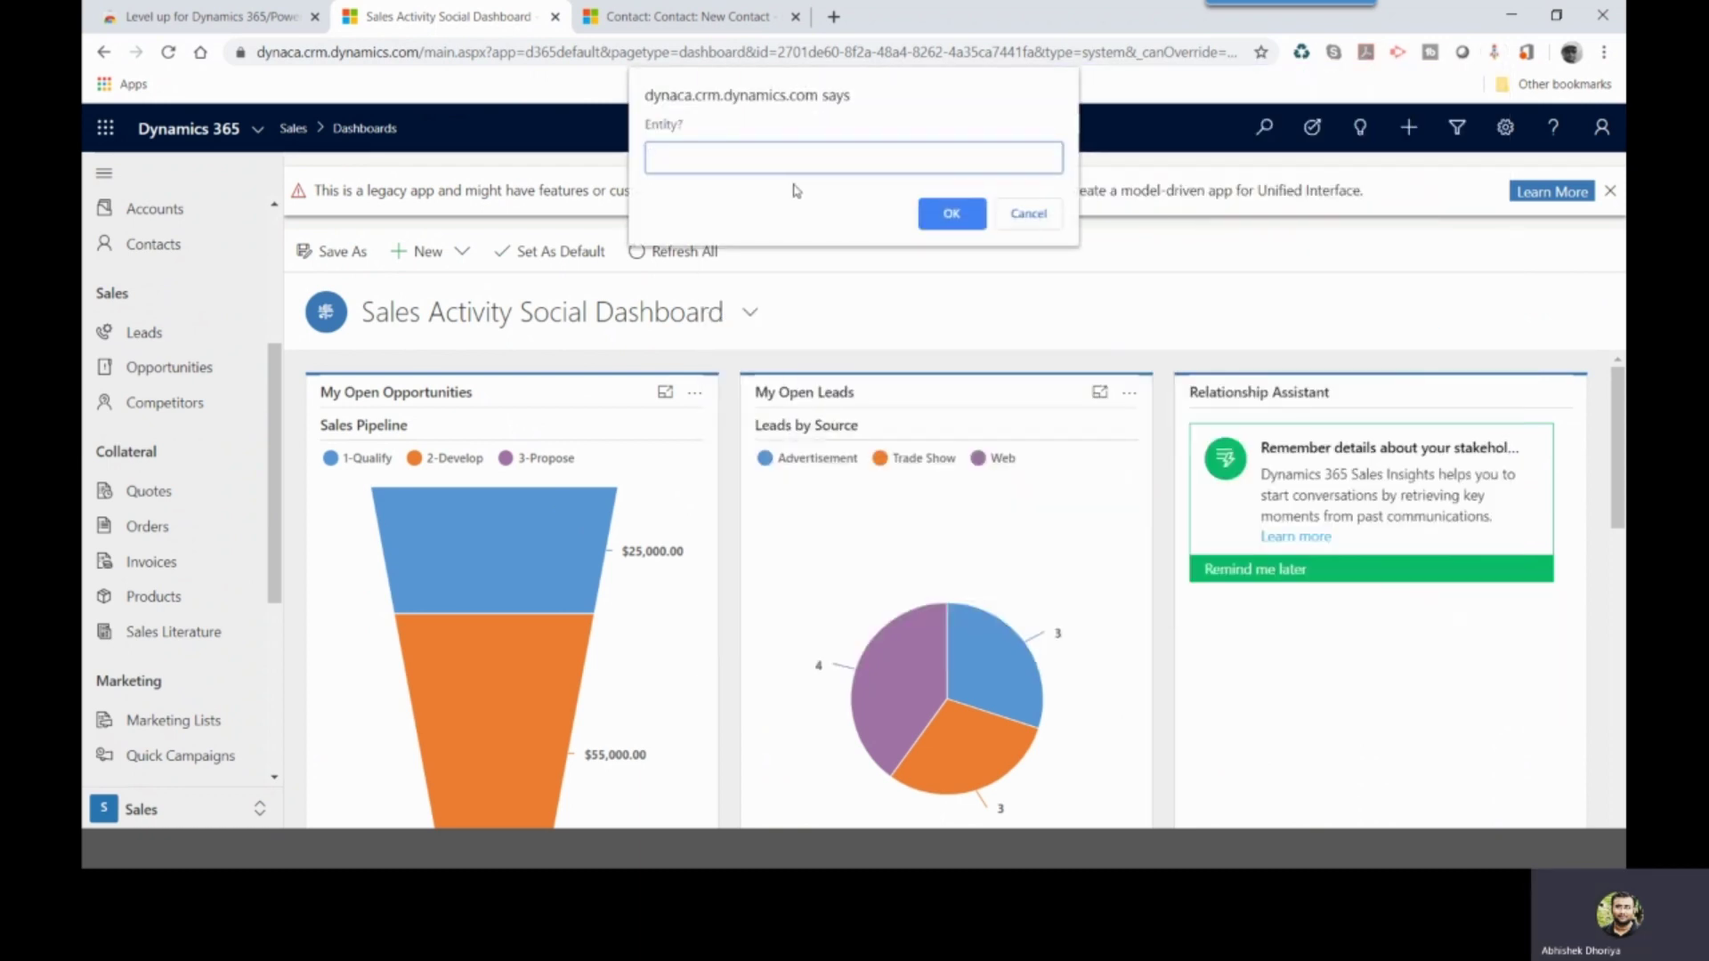
left_click(1056, 222)
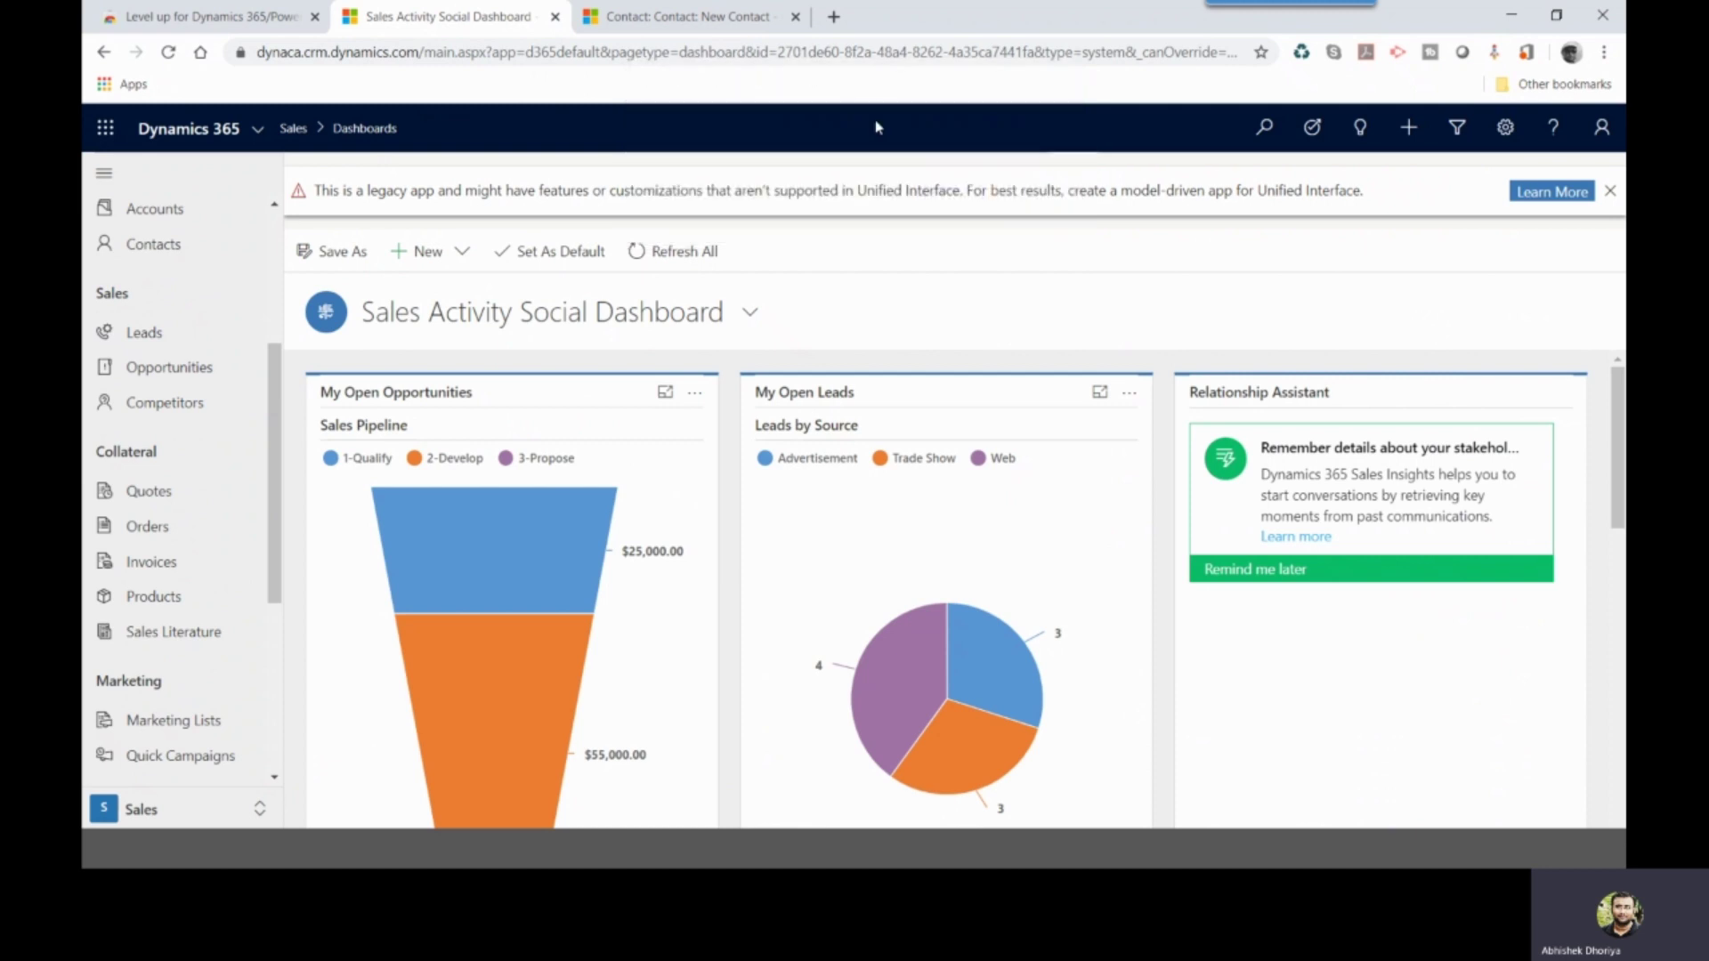
- Close the new contact form's browser tab and open the All Solutions page with Levelup's Solutions command
left_click(795, 17)
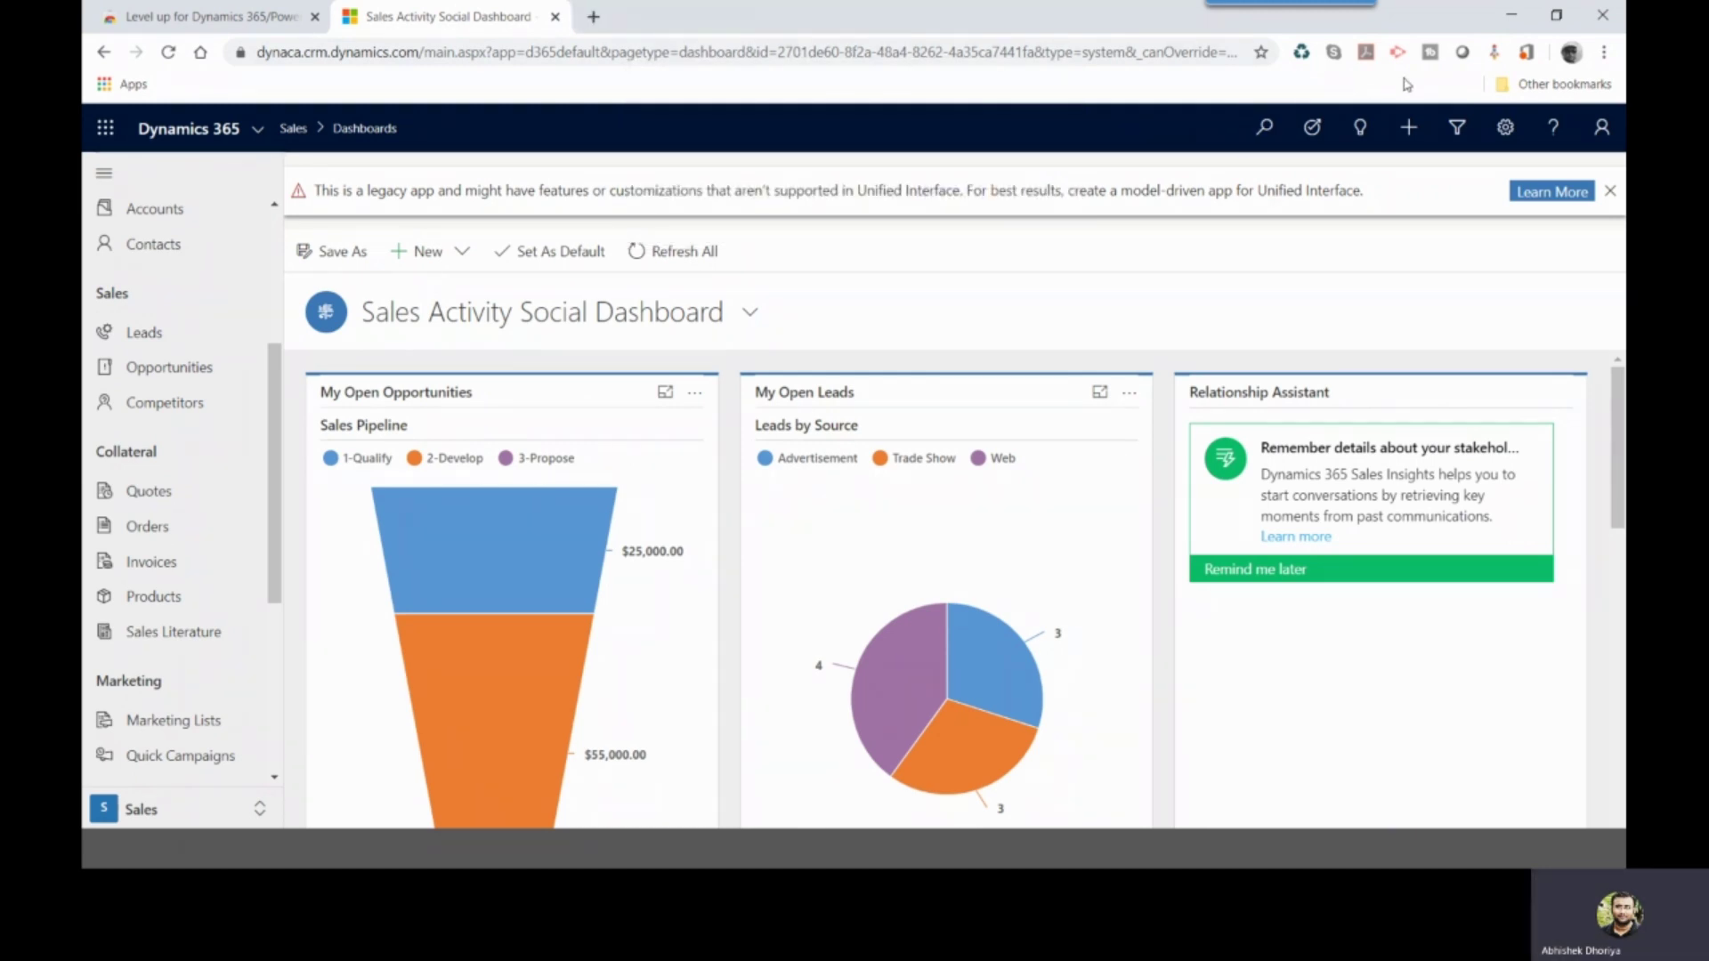
left_click(1494, 53)
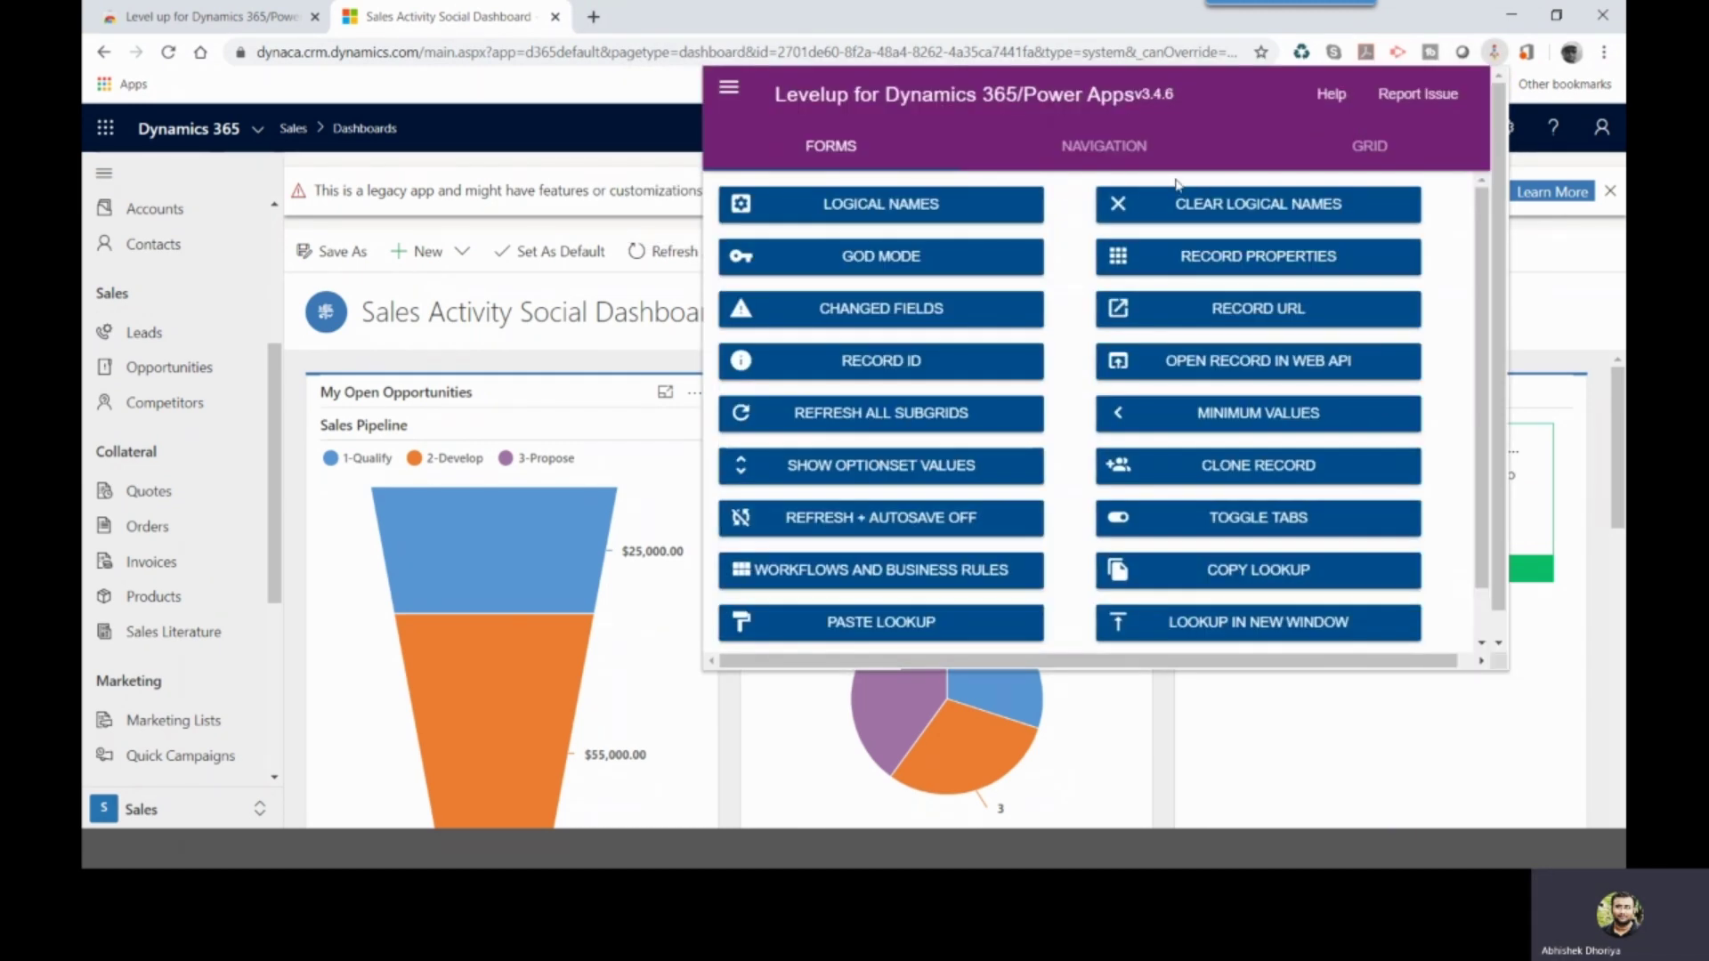
left_click(1104, 145)
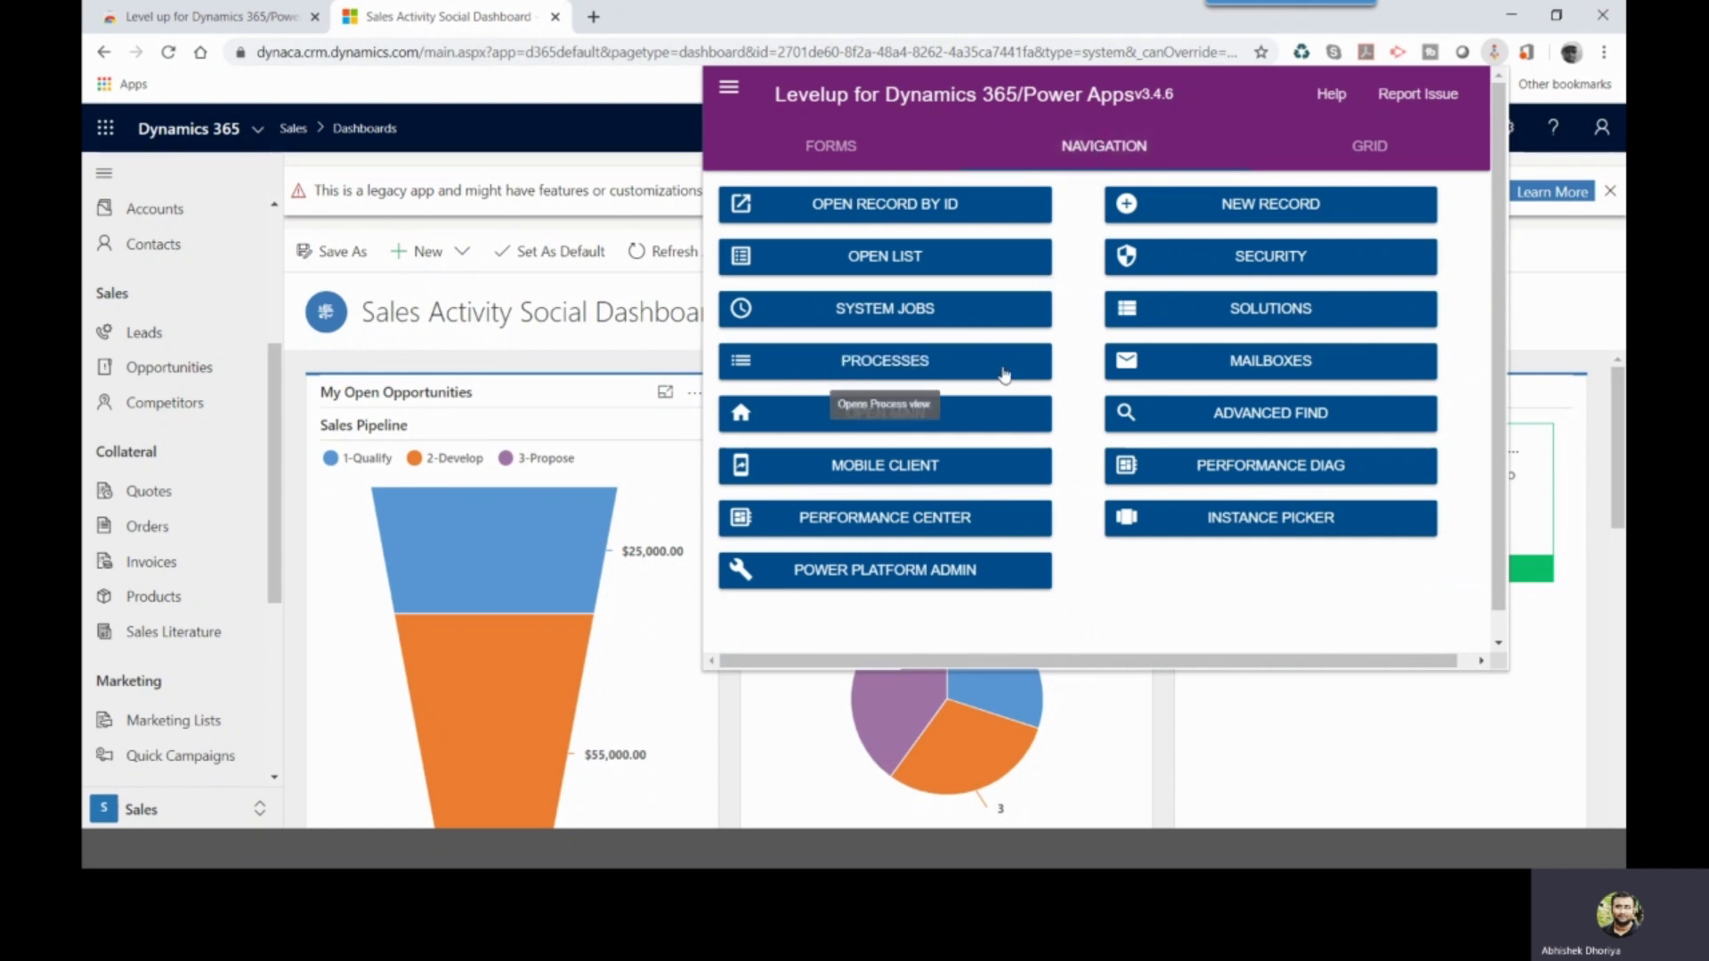
left_click(1181, 309)
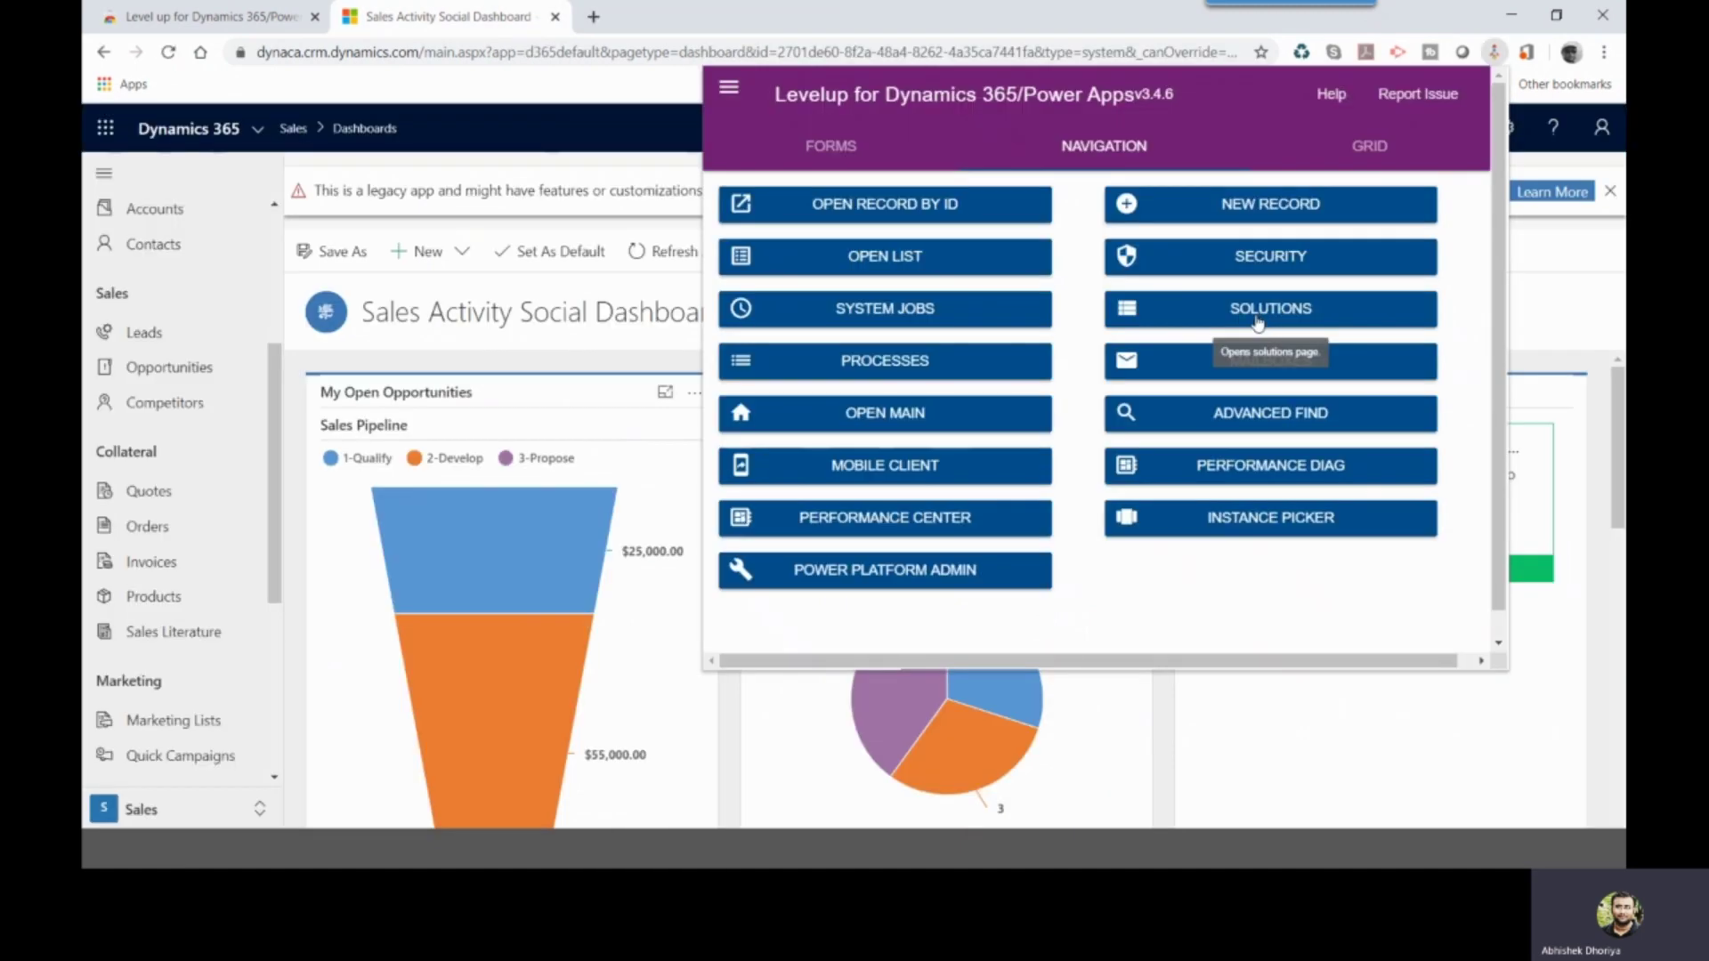
left_click(1258, 321)
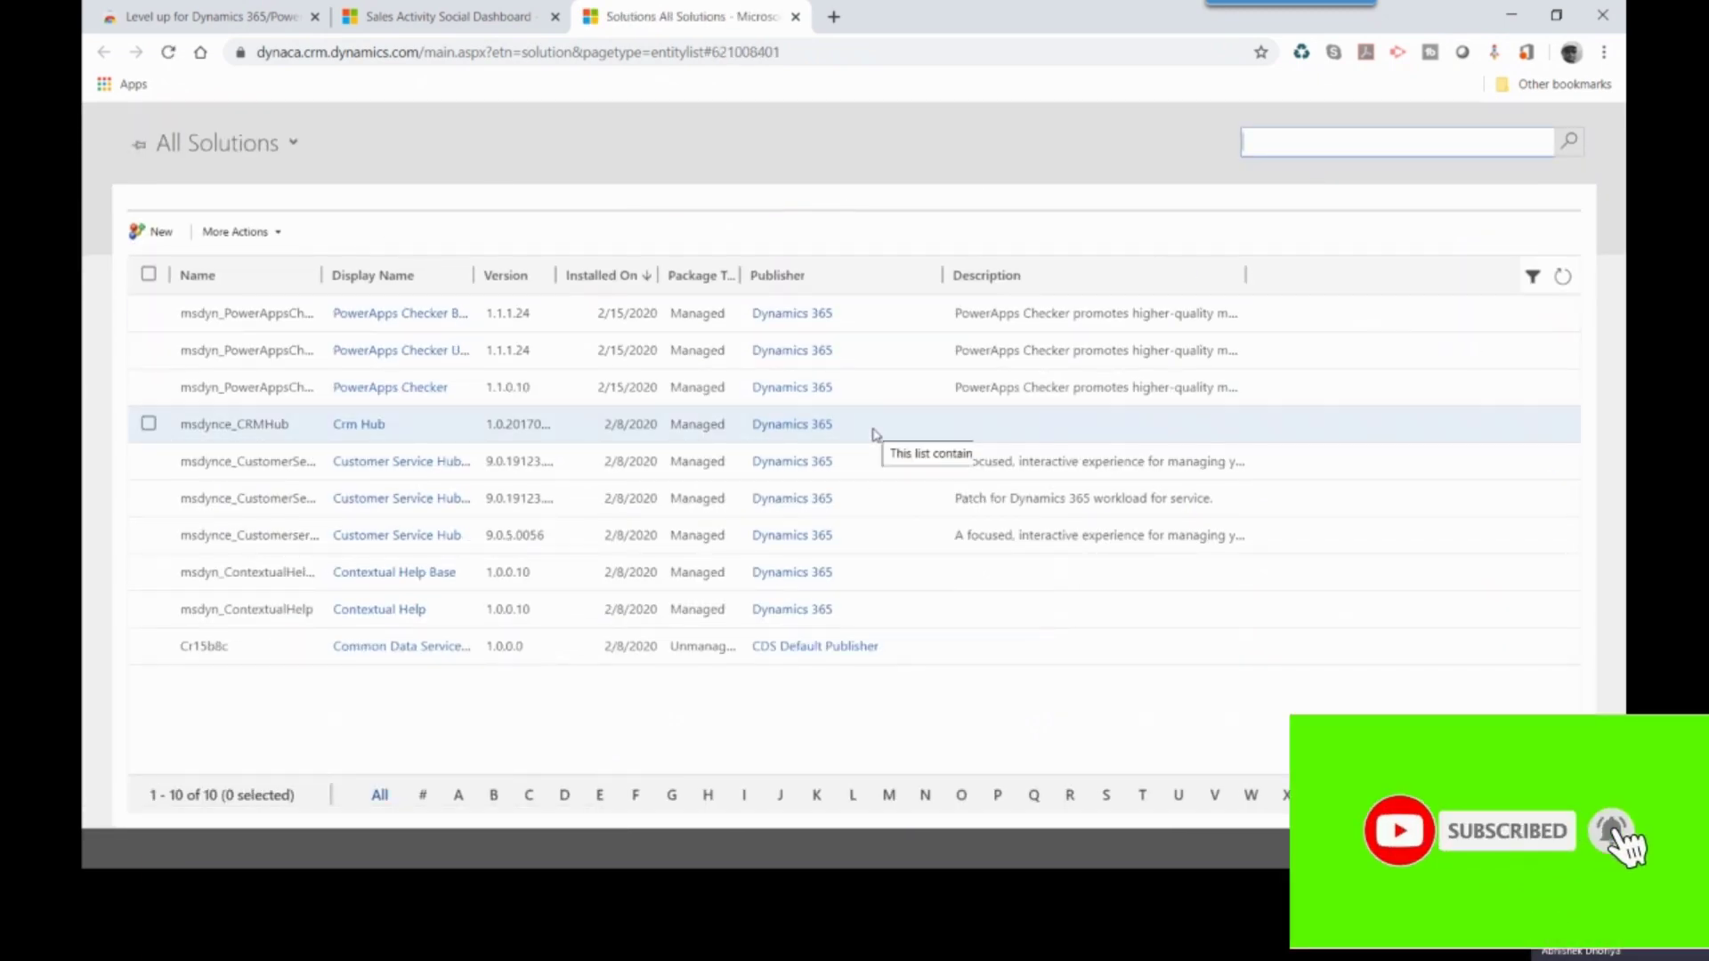
- Return to the dashboard and open the My Processes view with Levelup's Processes command
left_click(449, 29)
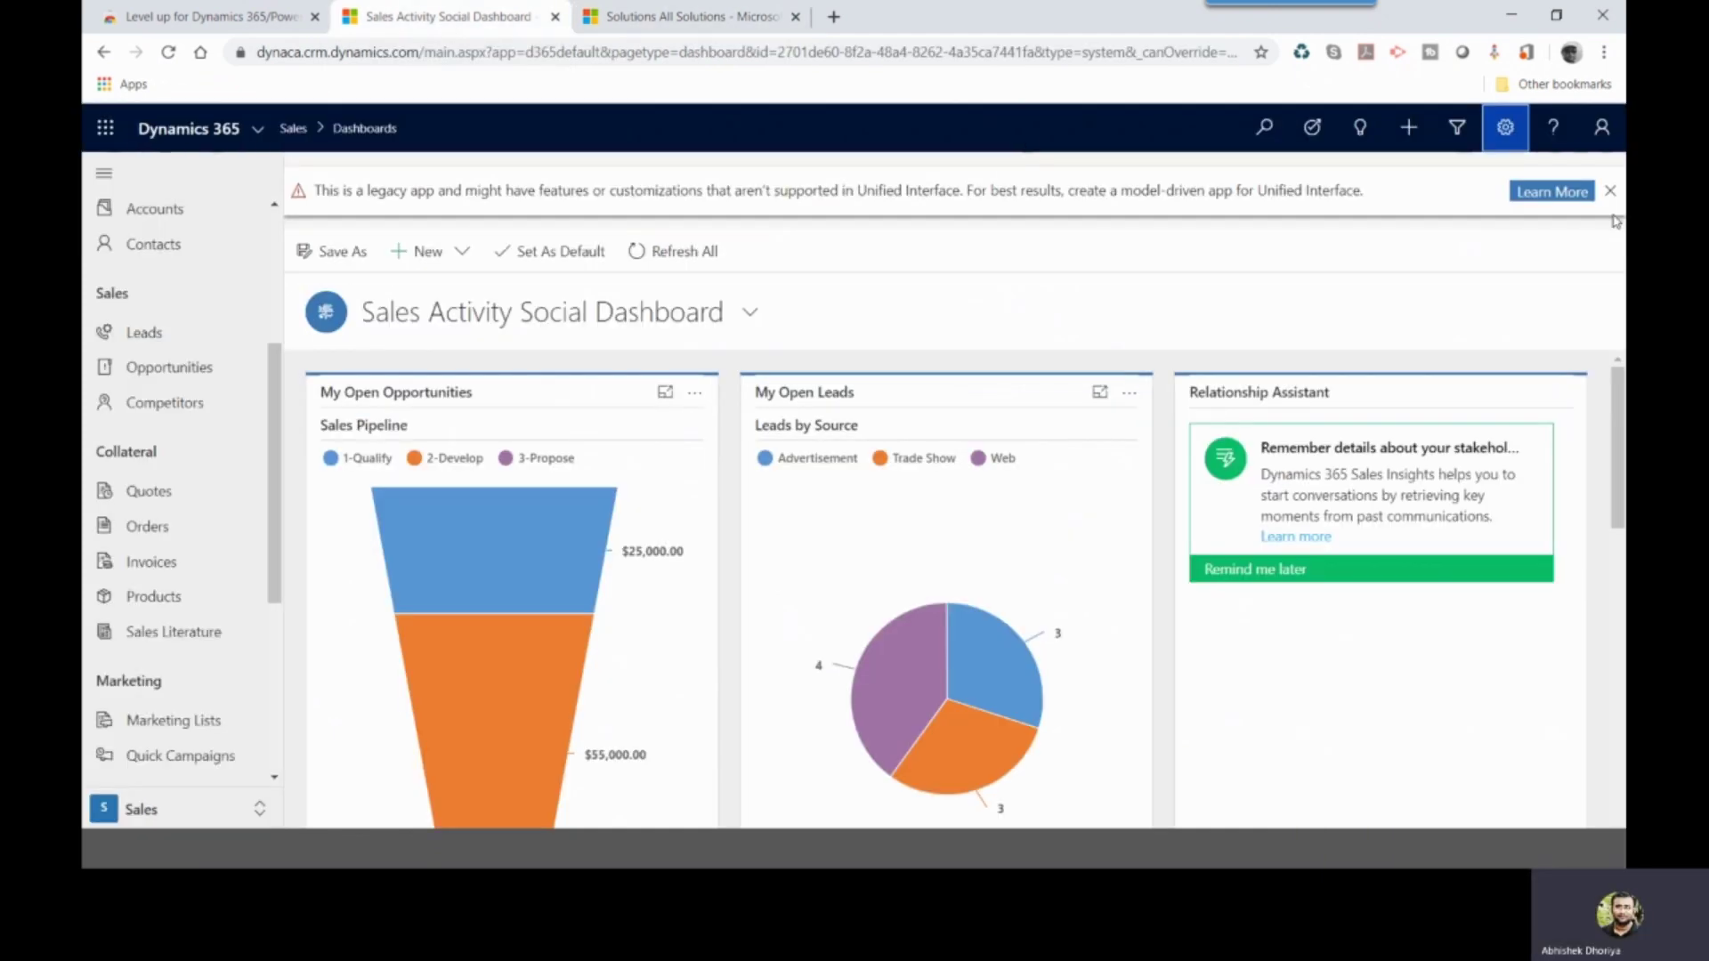
left_click(1496, 54)
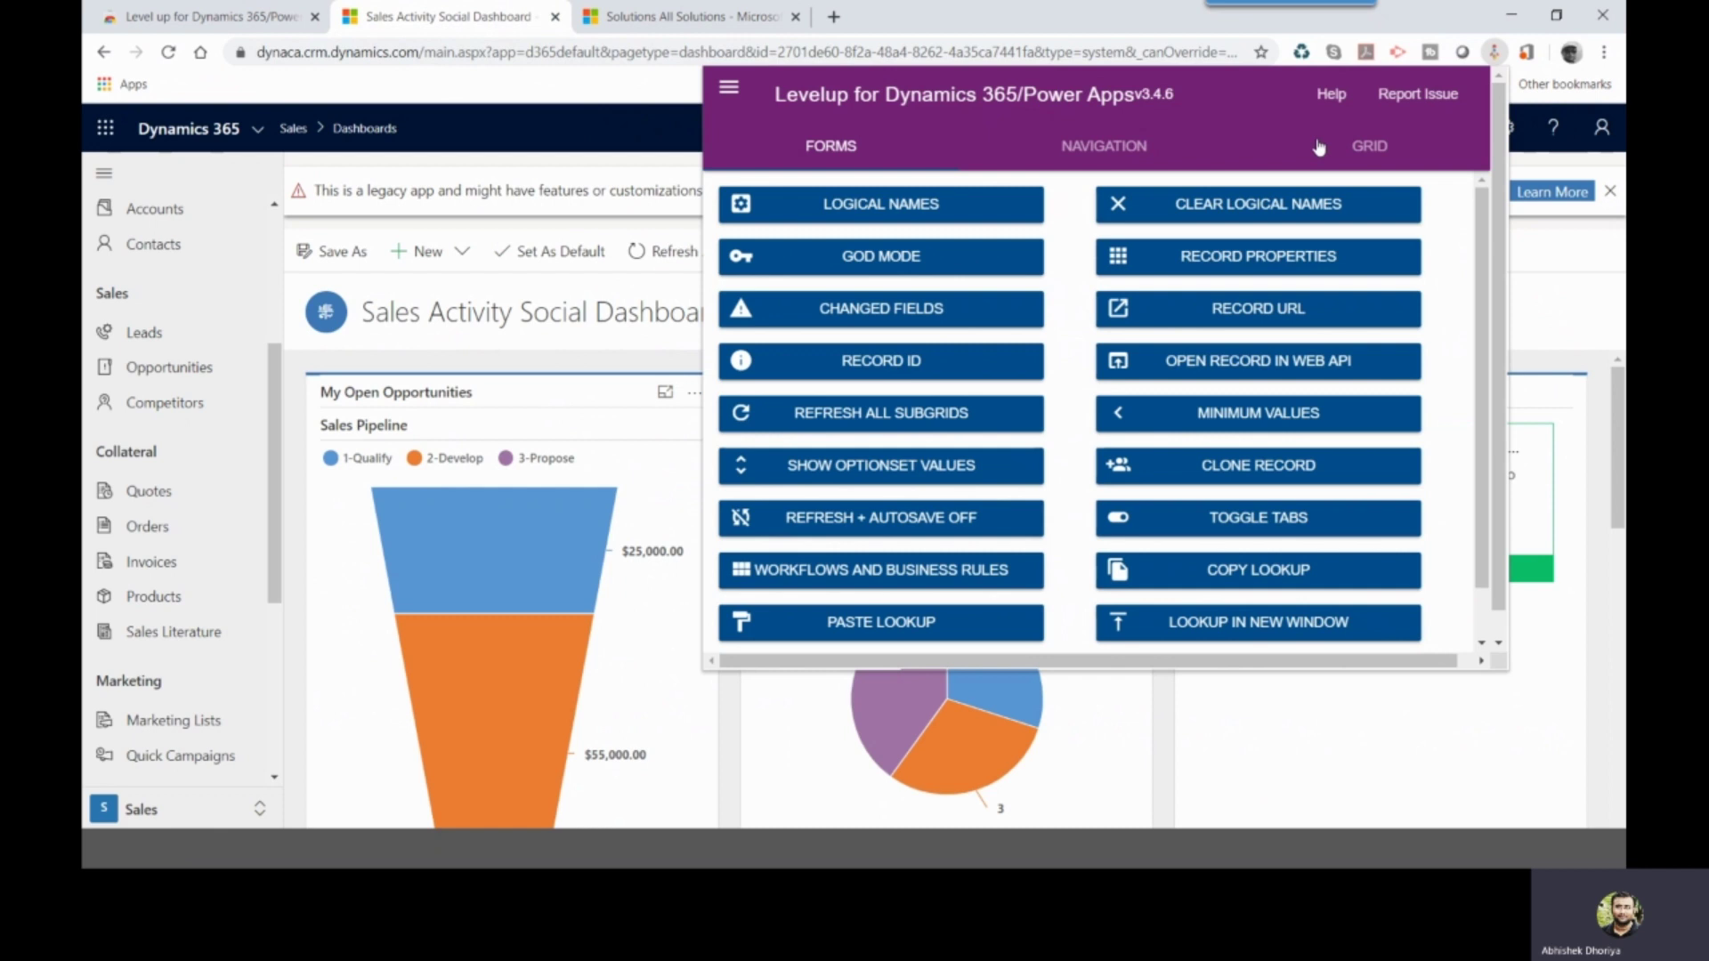
left_click(1104, 145)
left_click(935, 368)
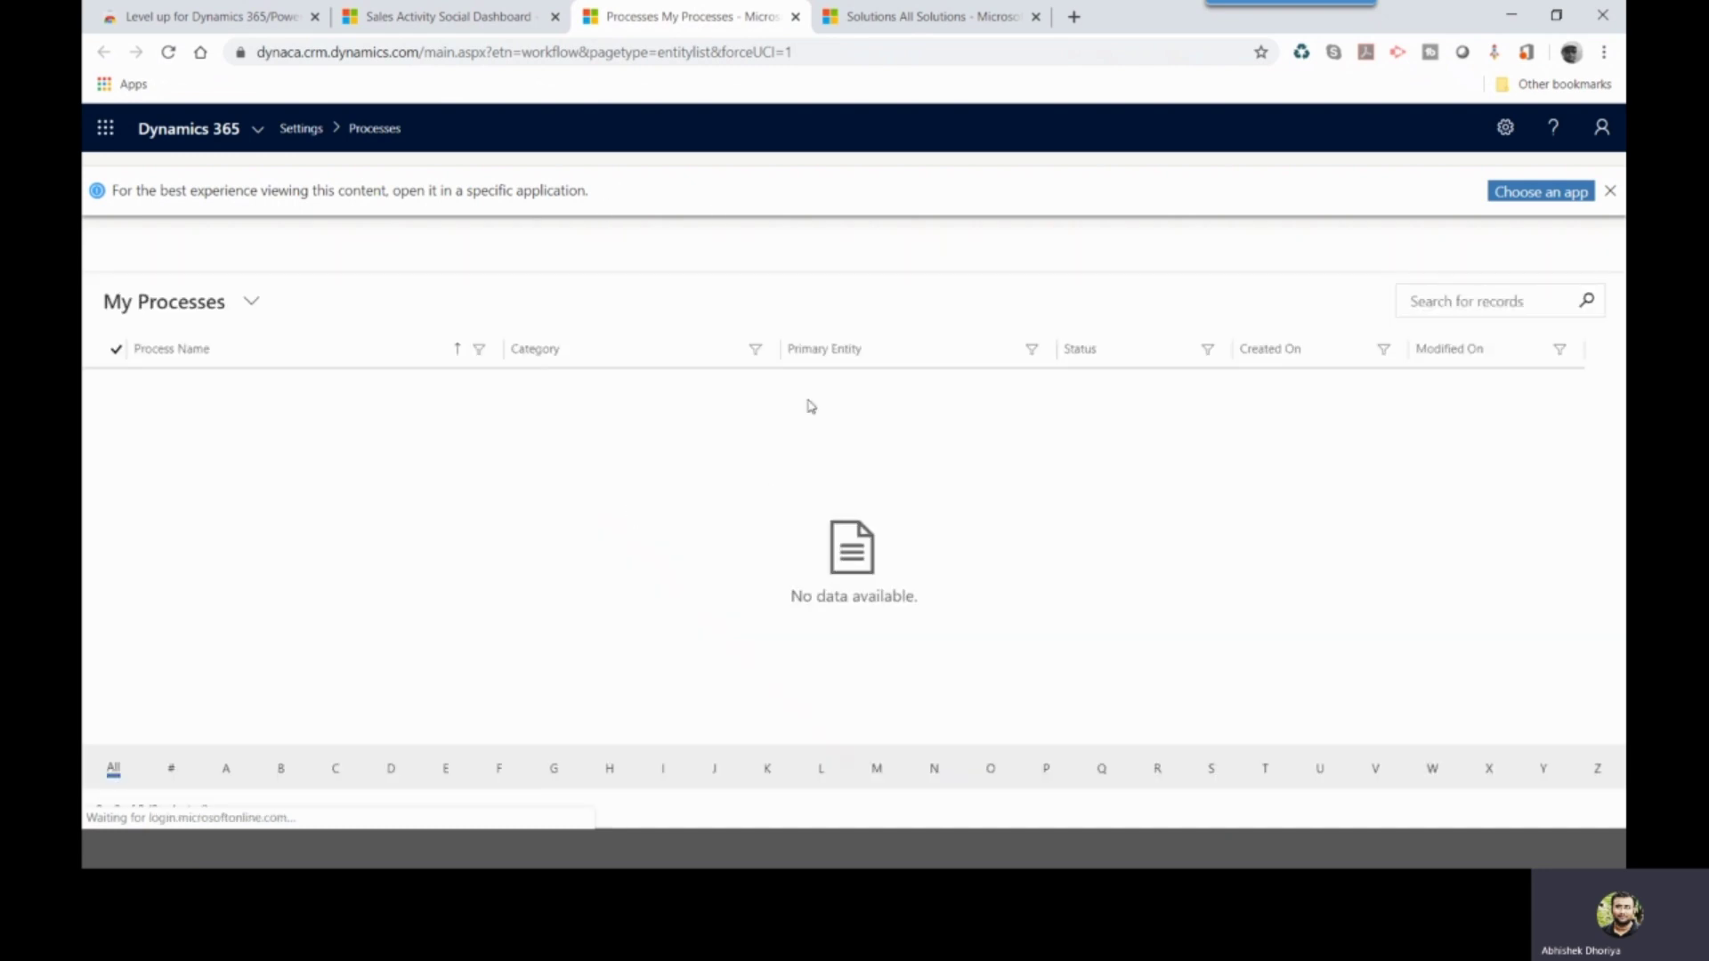
- Return to the dashboard and view Levelup's navigation commands
left_click(443, 20)
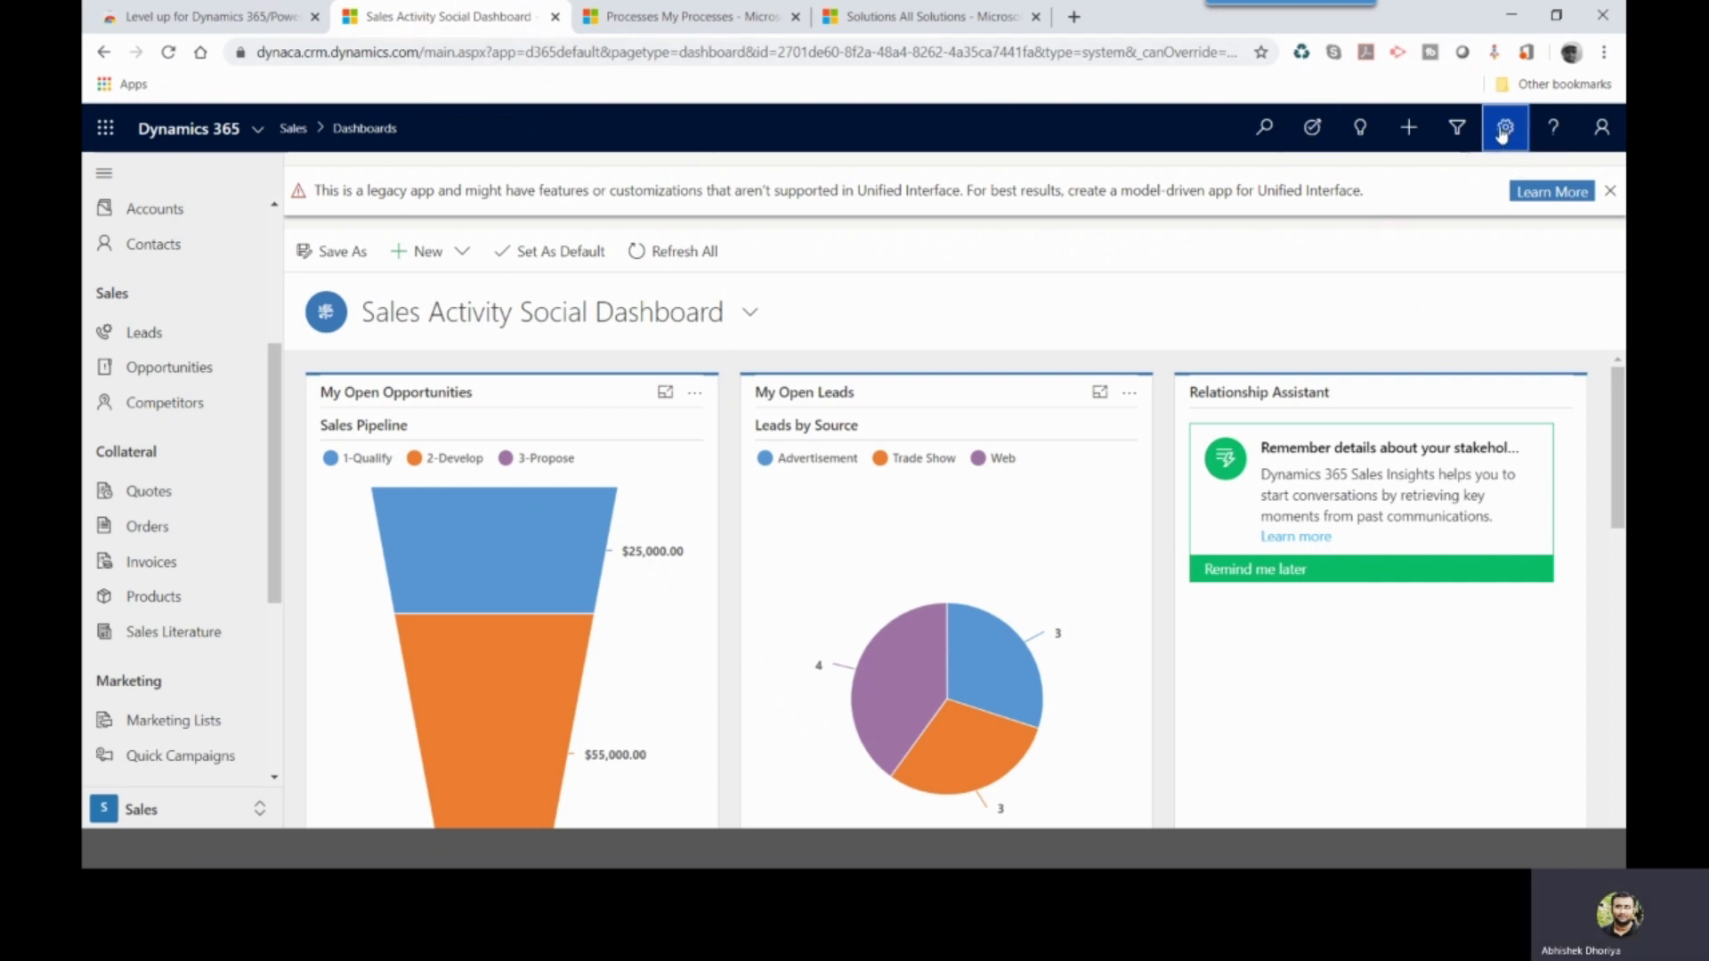
left_click(1490, 55)
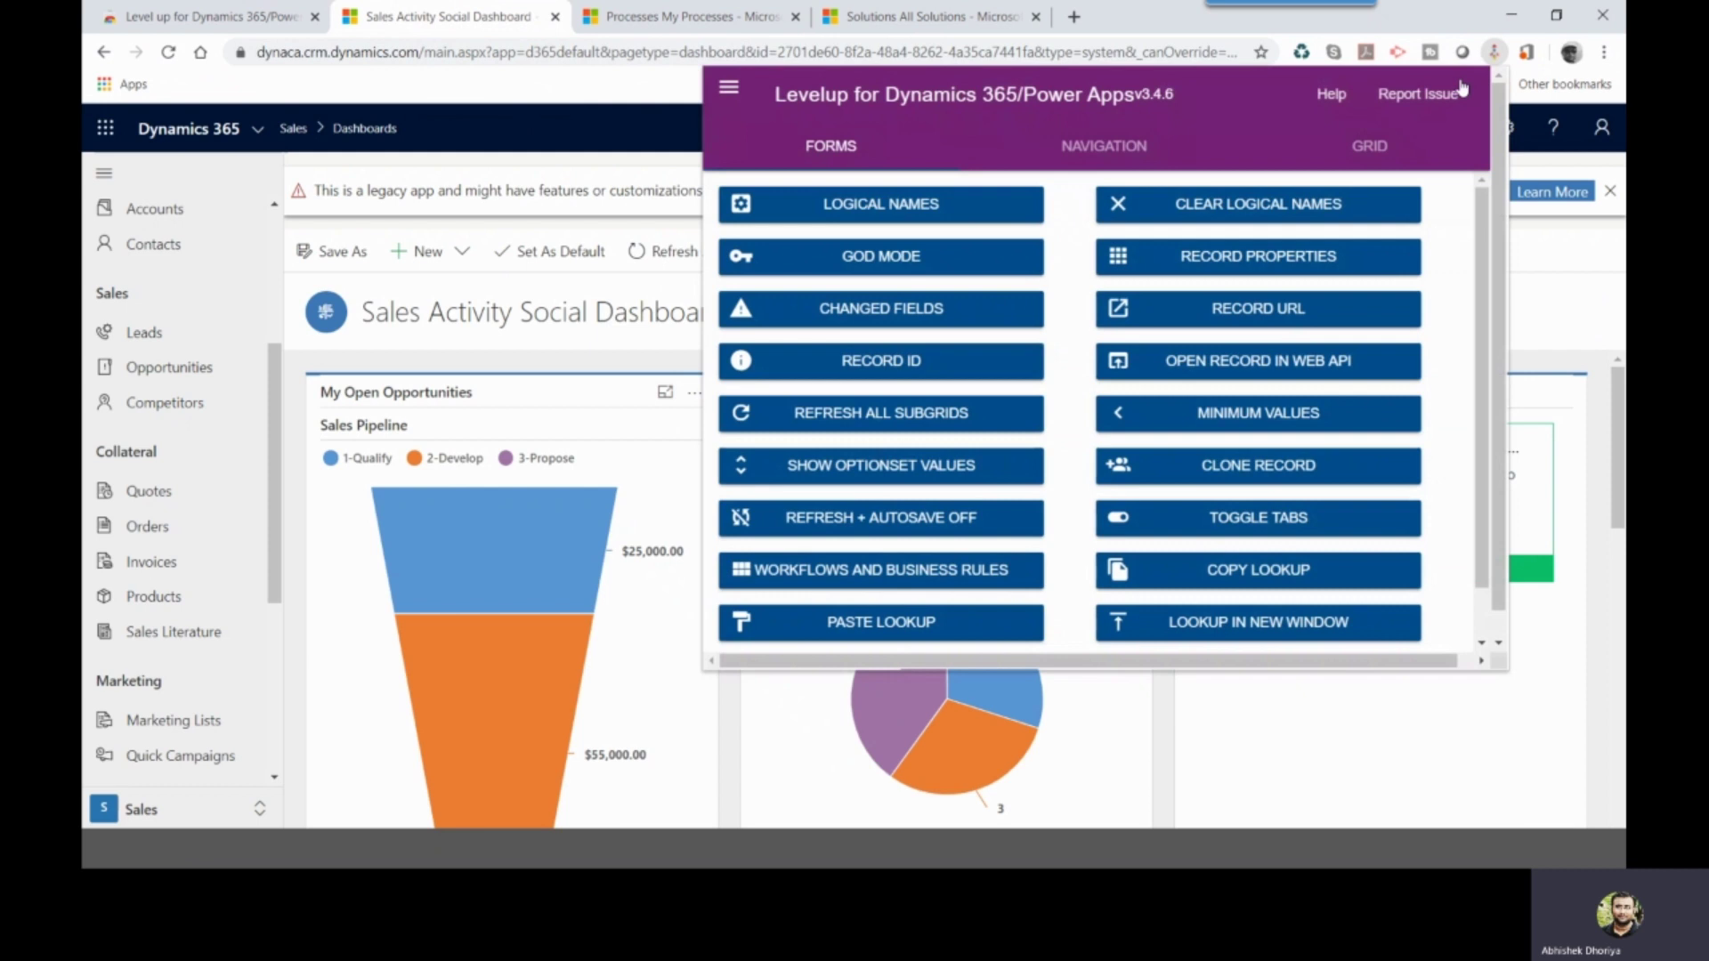
left_click(1121, 153)
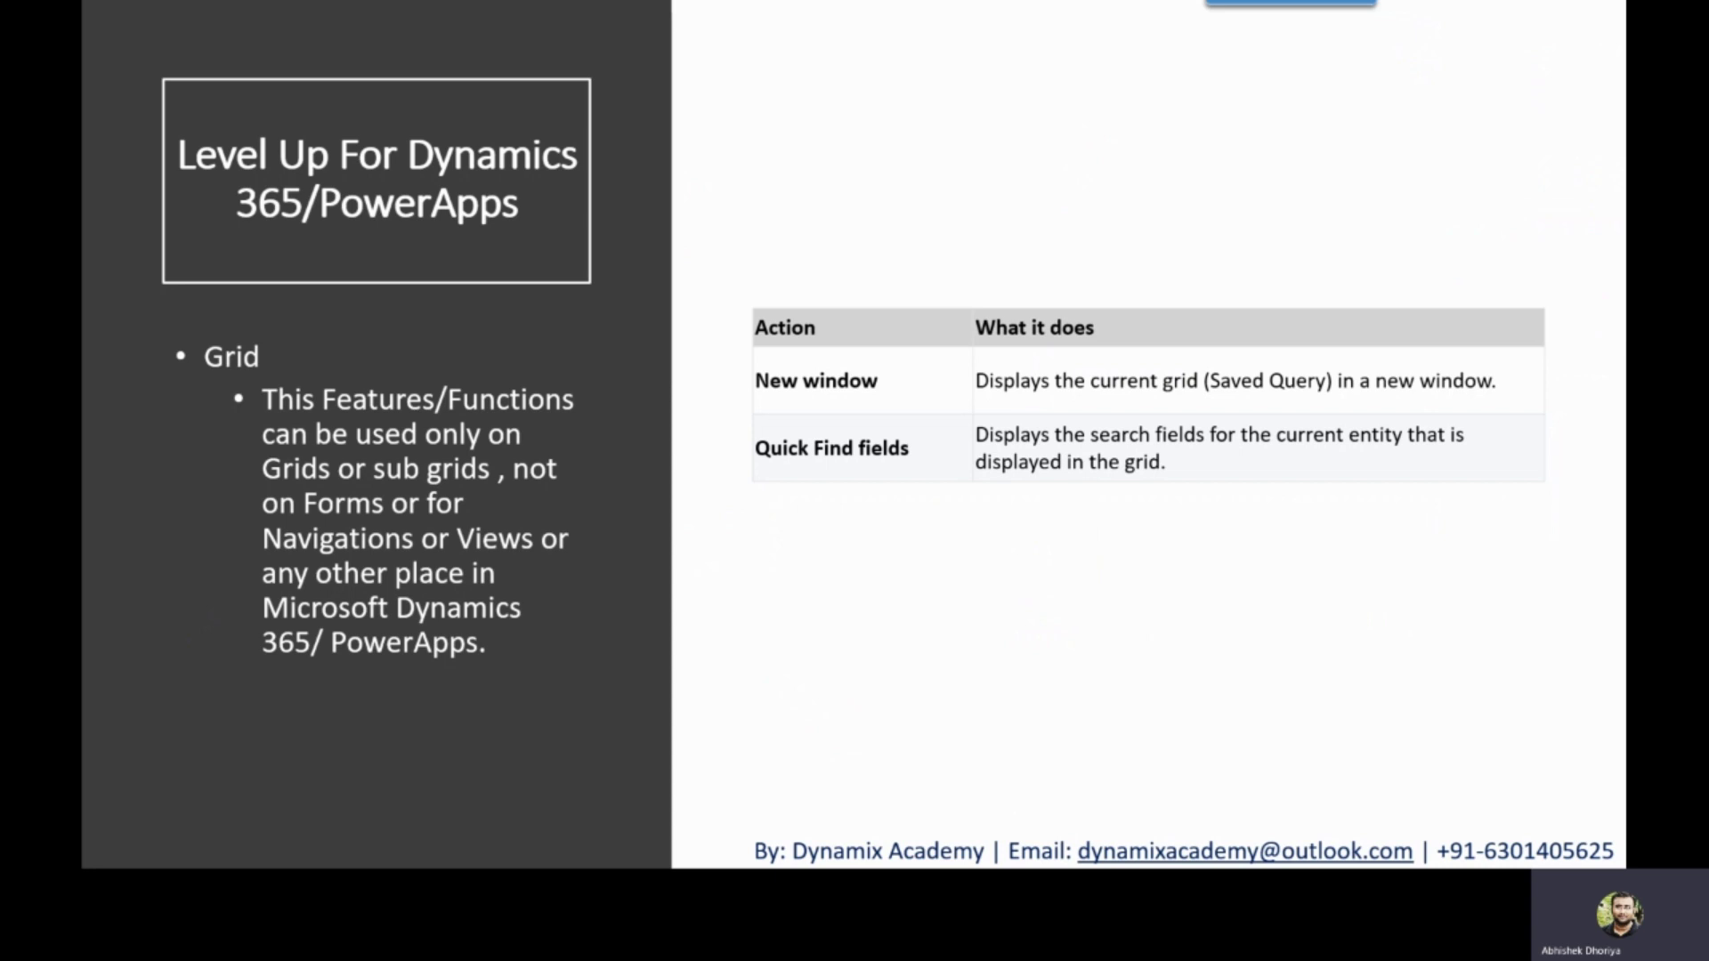
- Switch from the slides to the dashboard in Chrome and open the My Active Accounts list
left_click(526, 383)
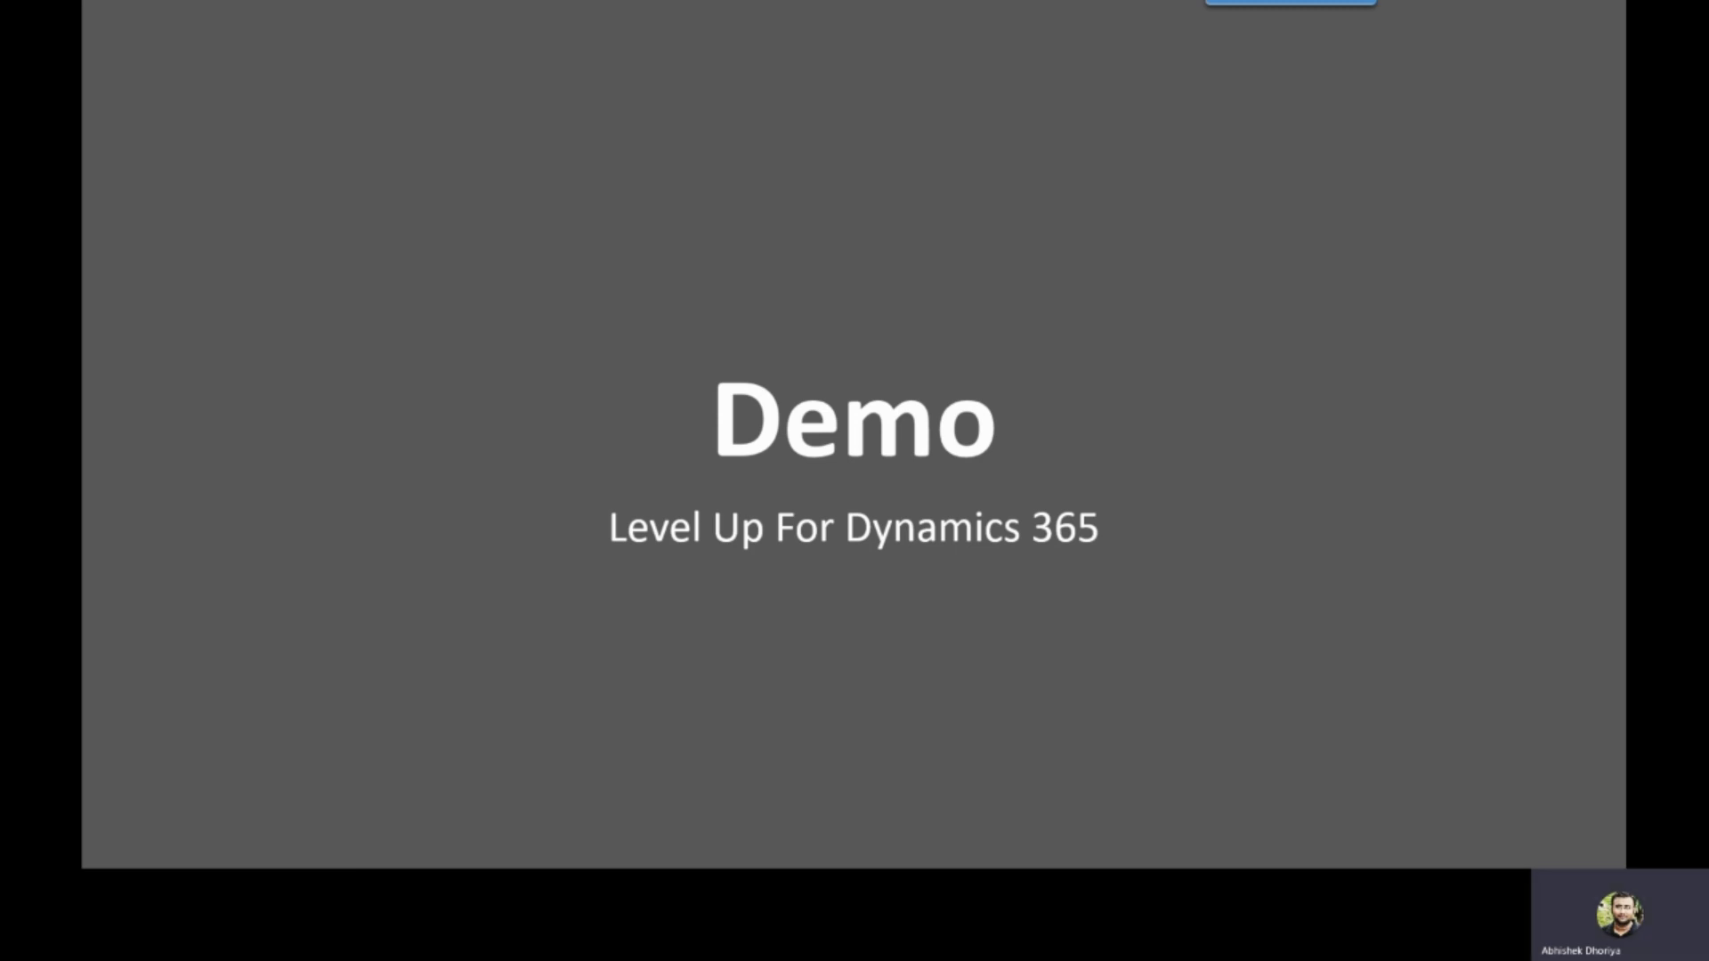
key("alt+Tab")
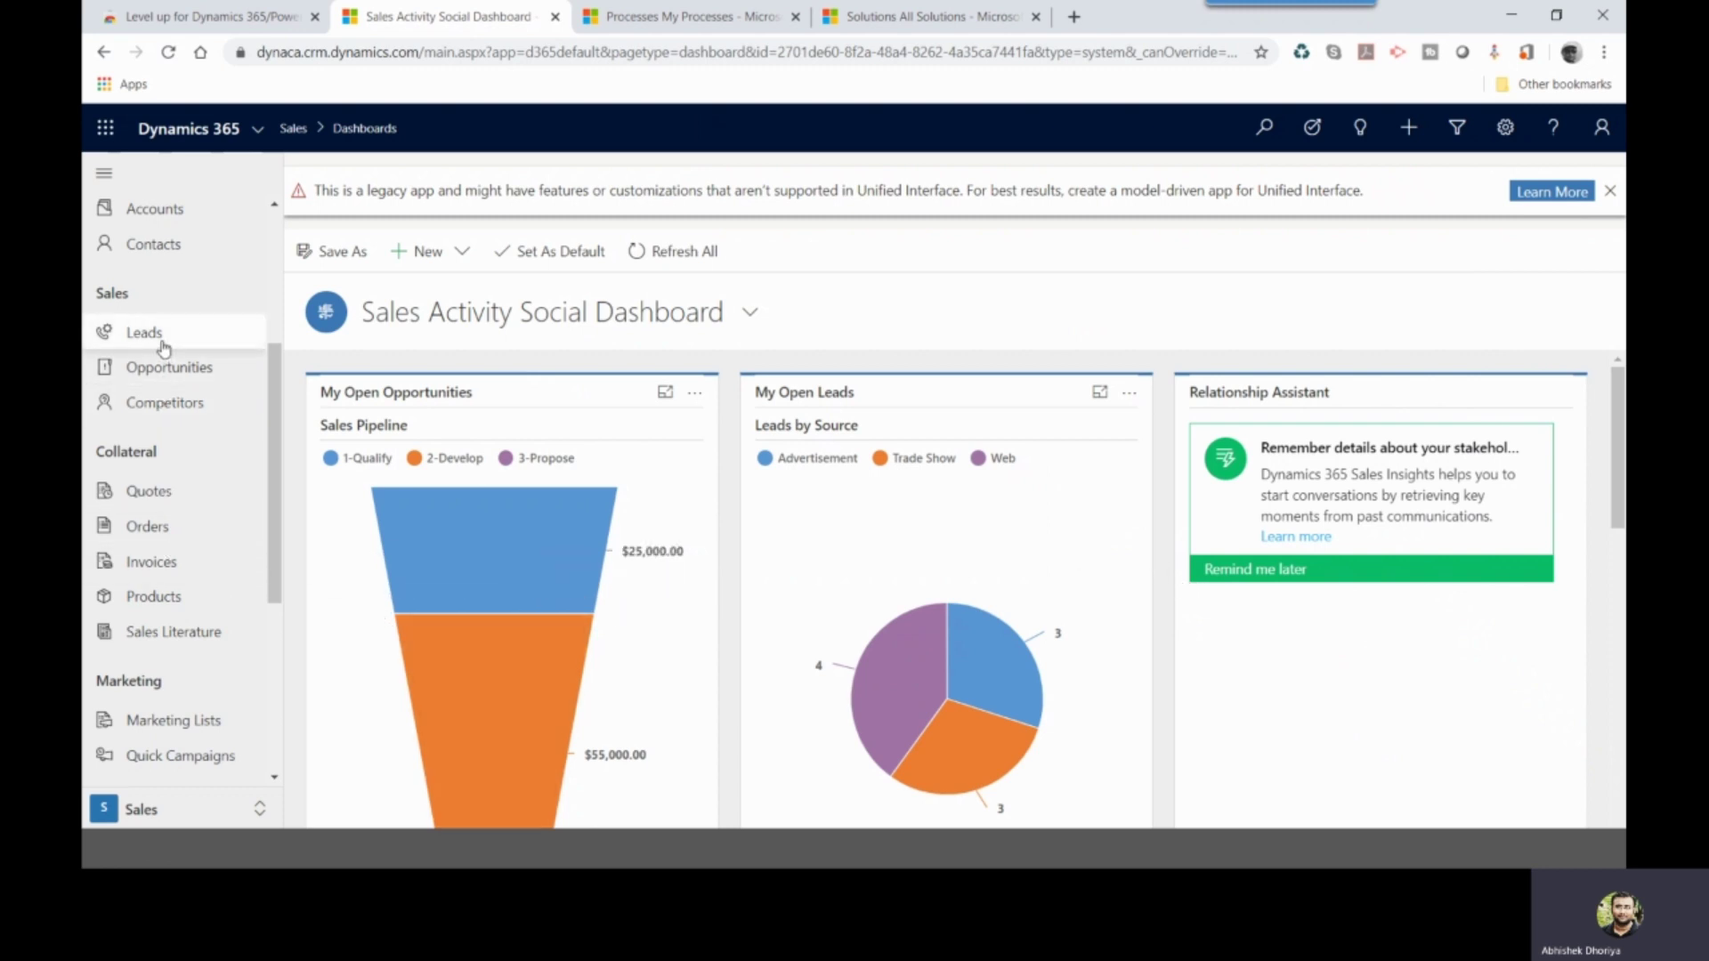
scroll(163, 347, "up", 2)
left_click(163, 418)
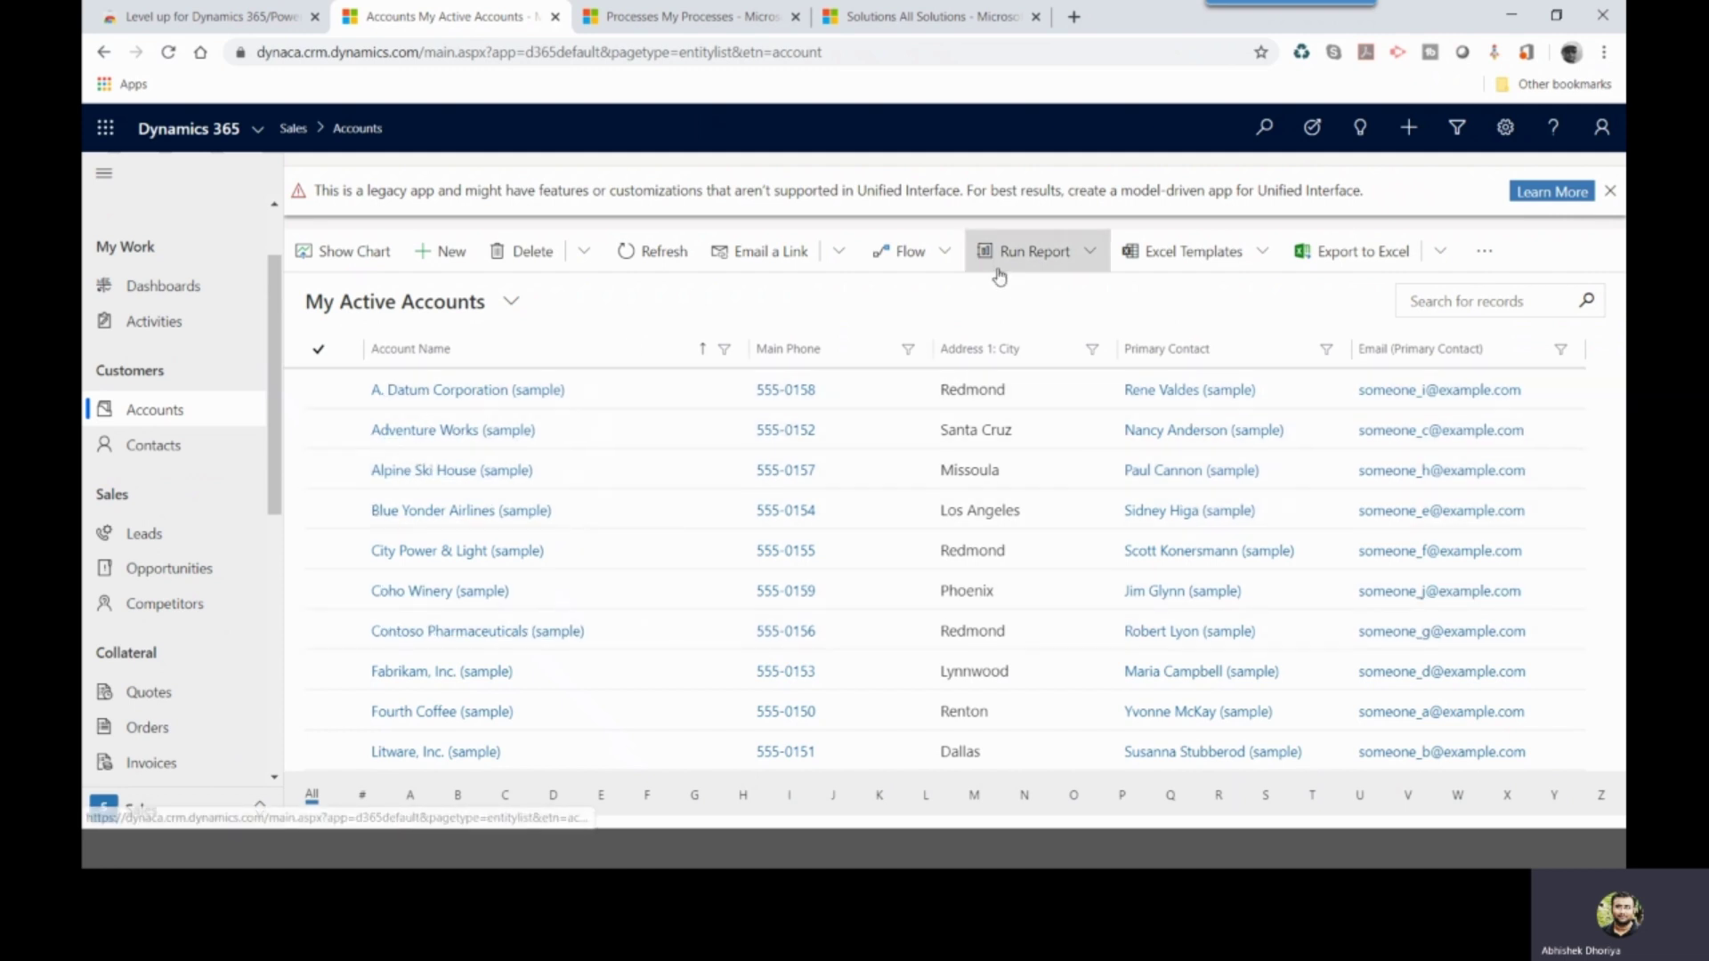
- Display the My Active Accounts grid in a new window with Levelup's New Window command, and return to the original list
left_click(1494, 51)
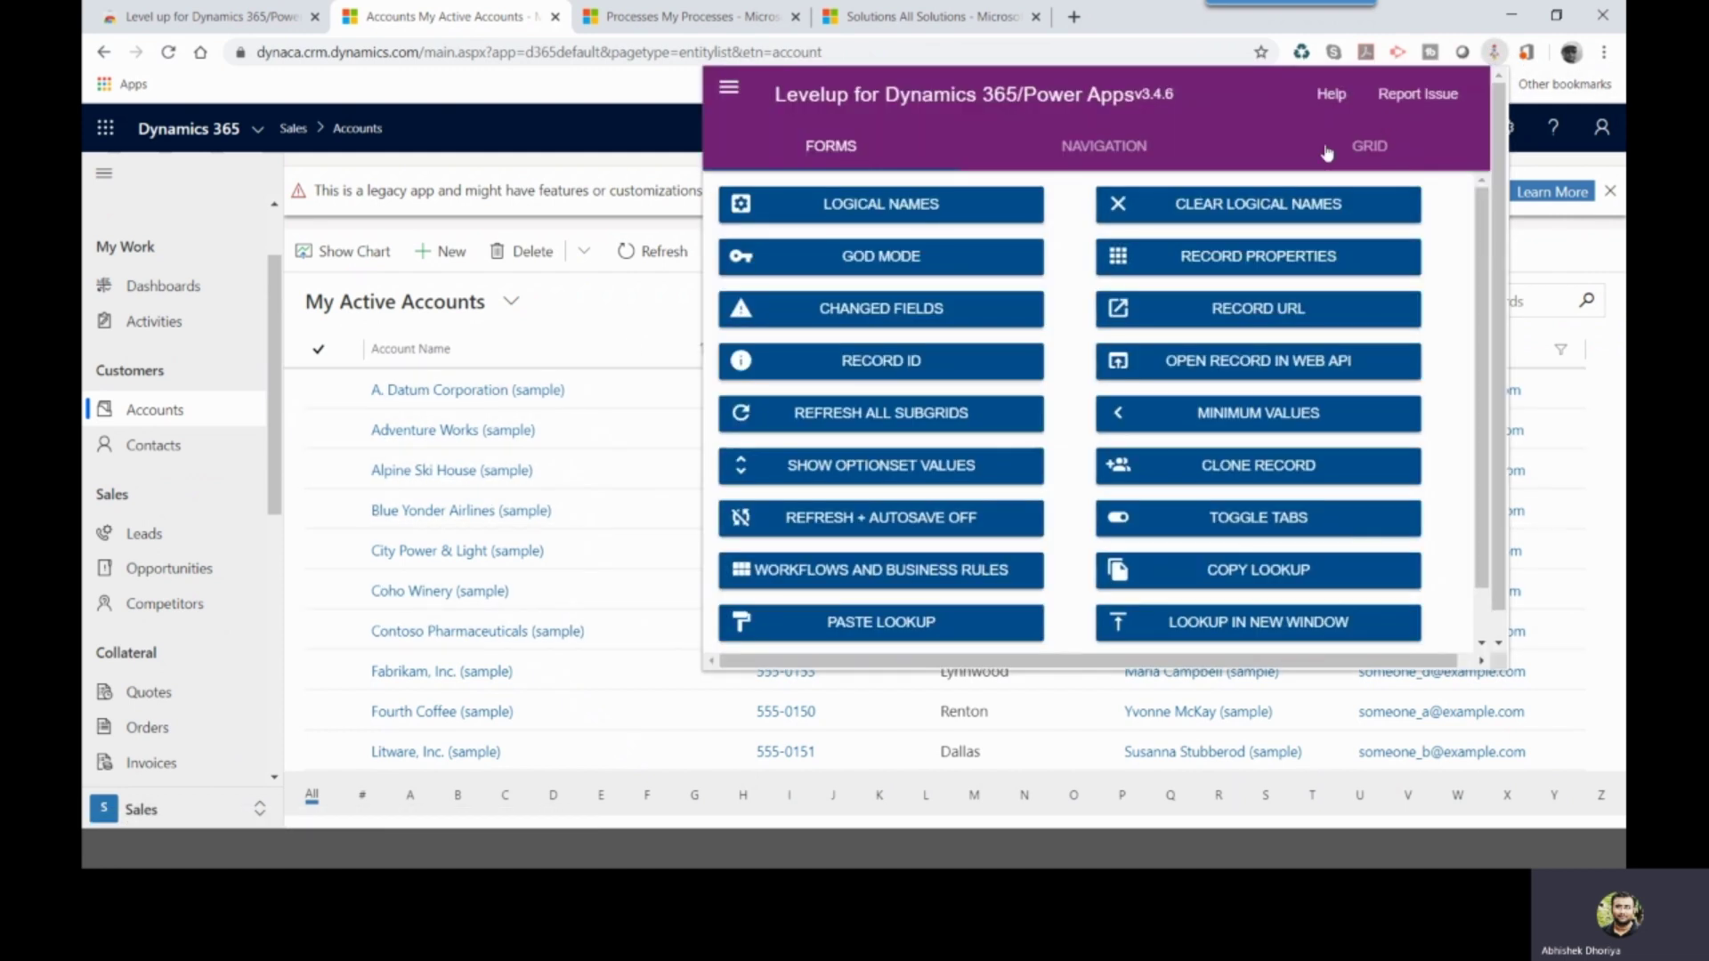
left_click(1362, 152)
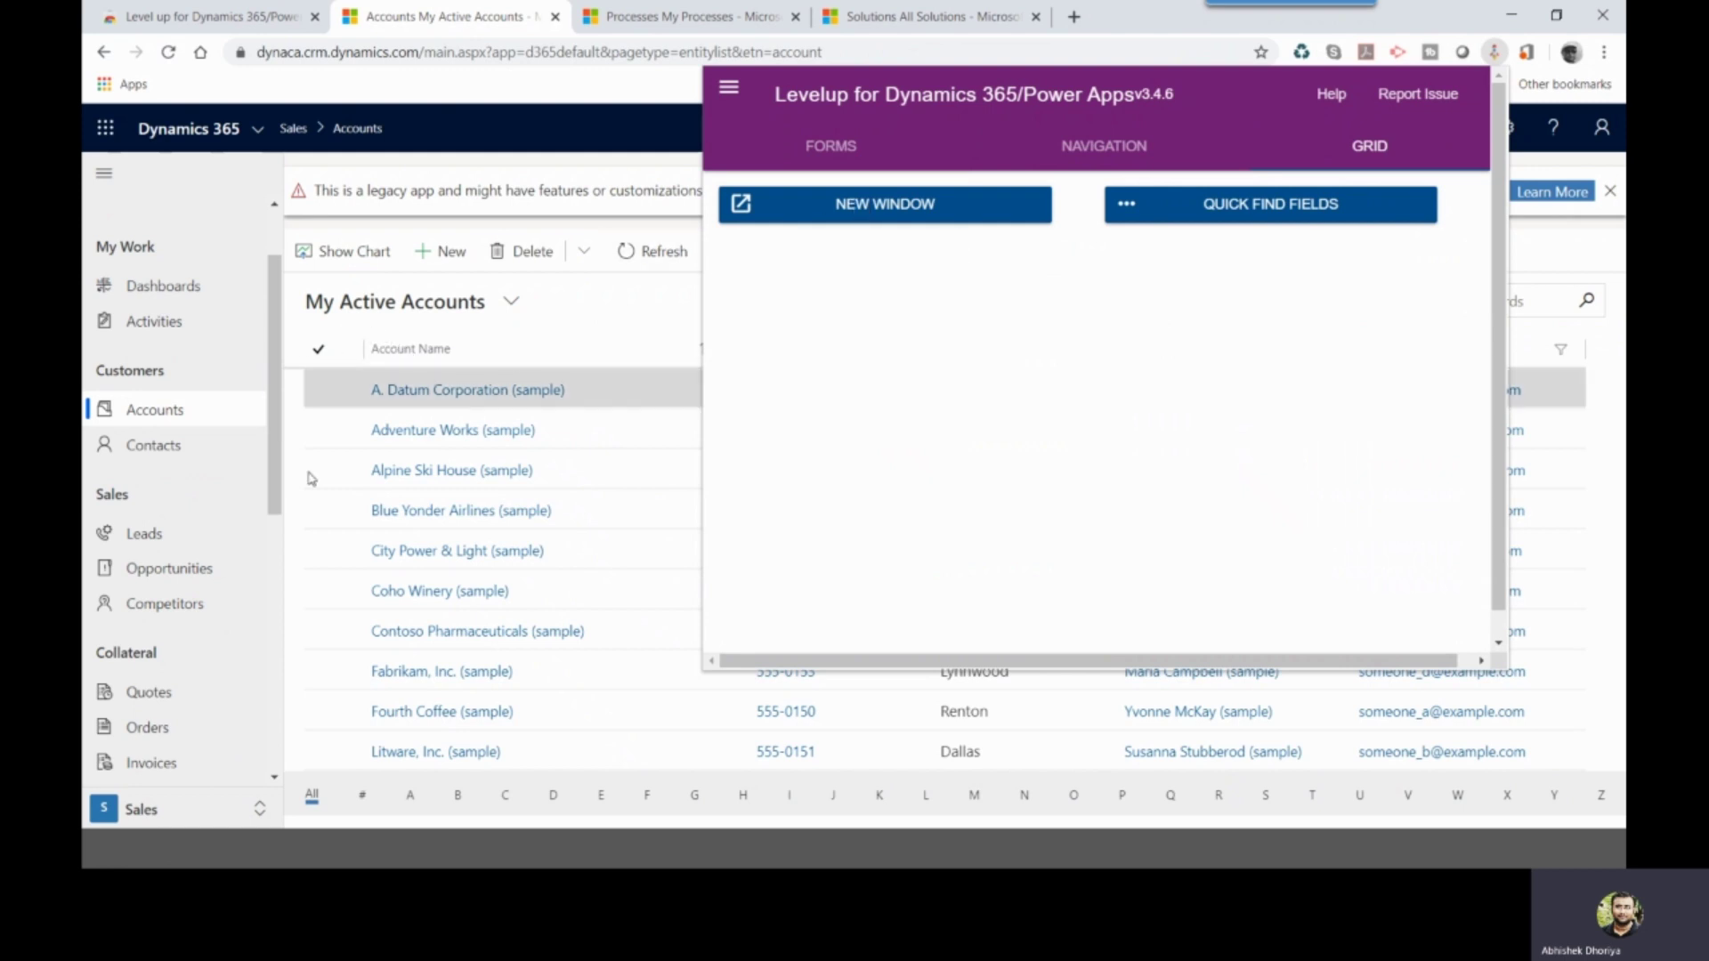
left_click(847, 206)
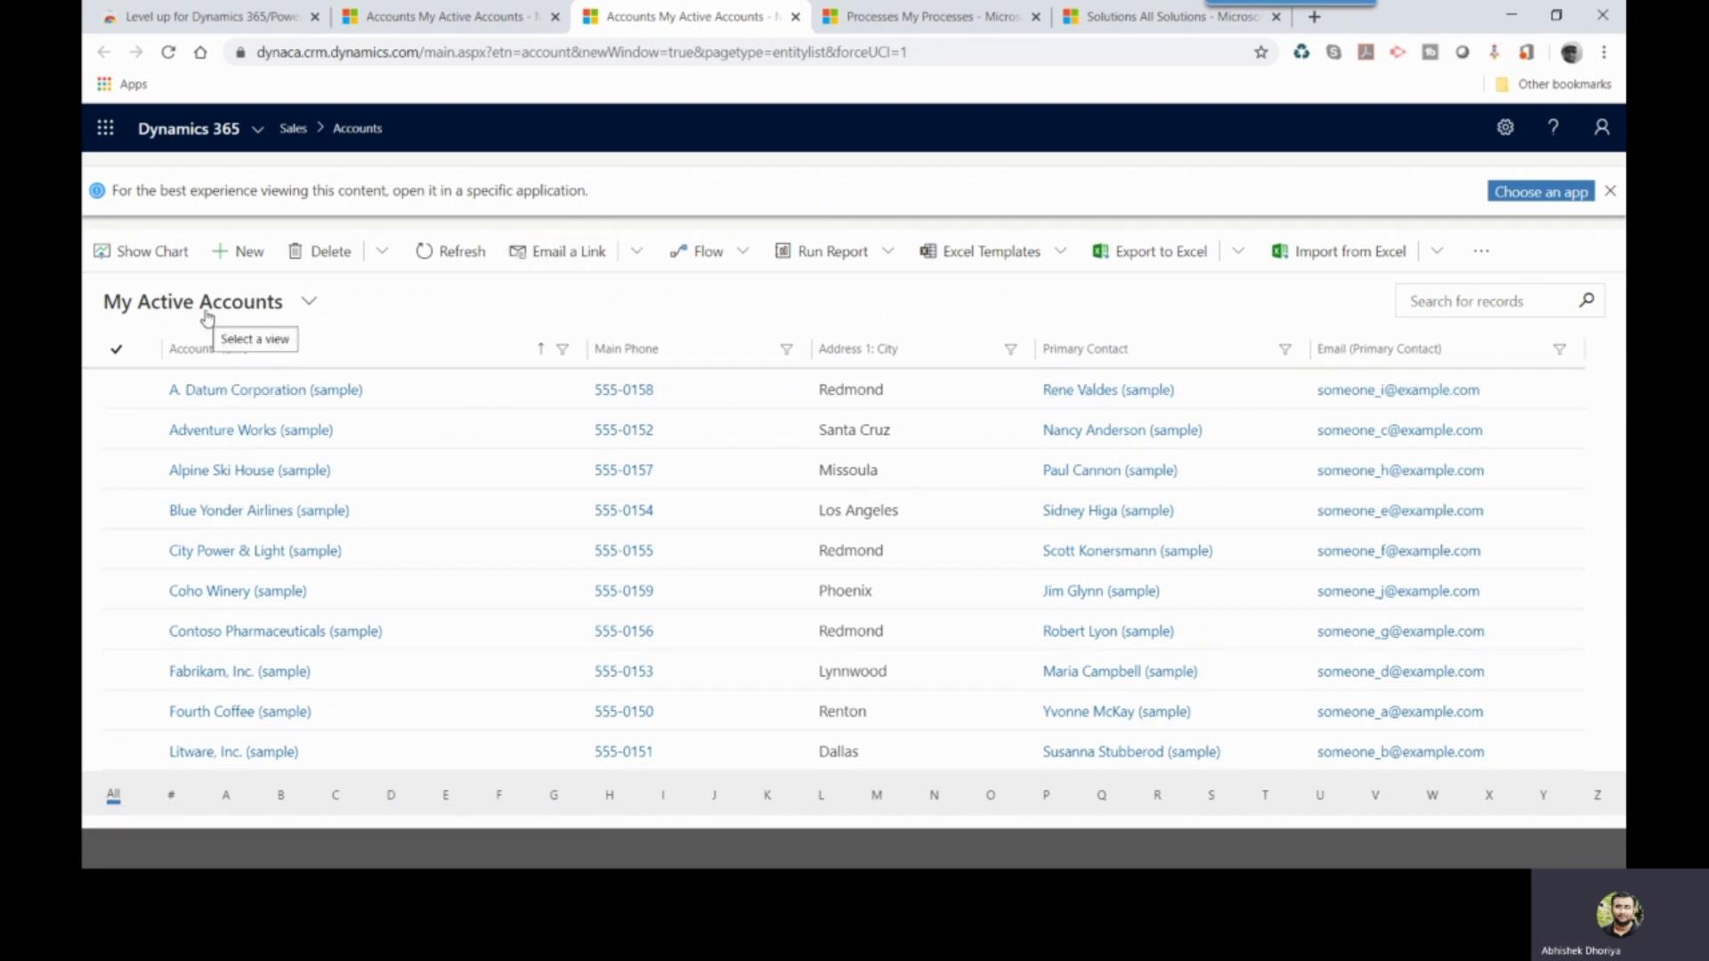
left_click(450, 16)
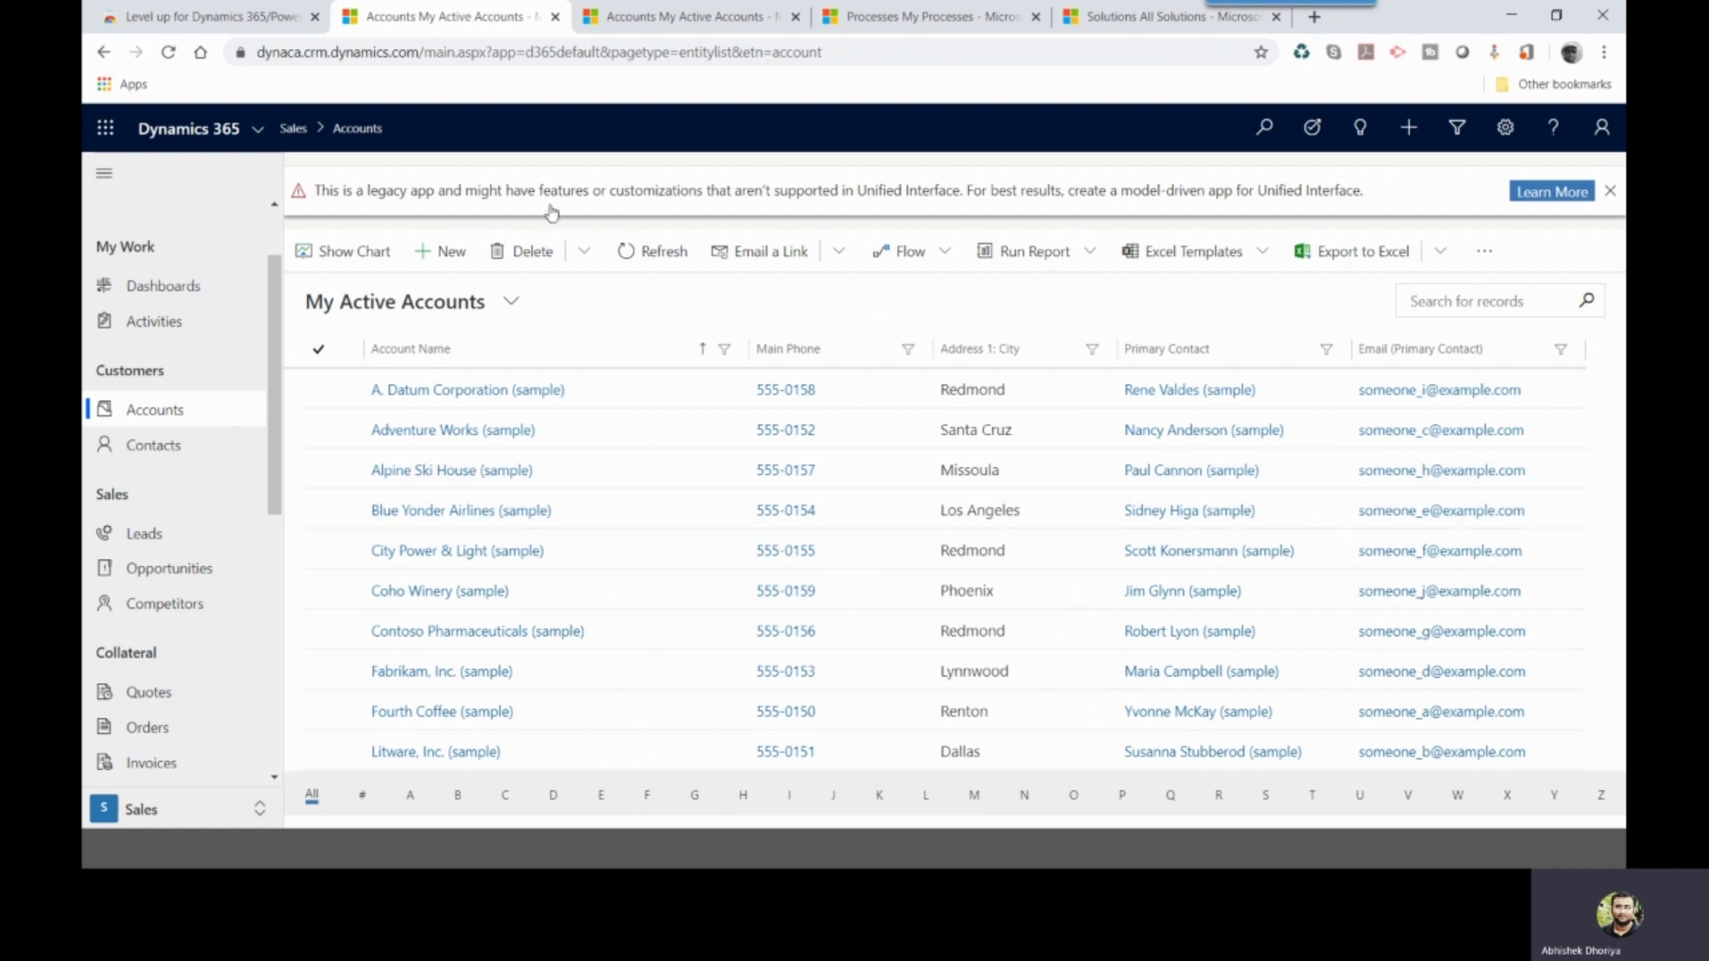
- Display the quick find fields from the A. Datum Corporation activities grid with Levelup's Quick Find Fields command, and return to the accounts list
left_click(650, 11)
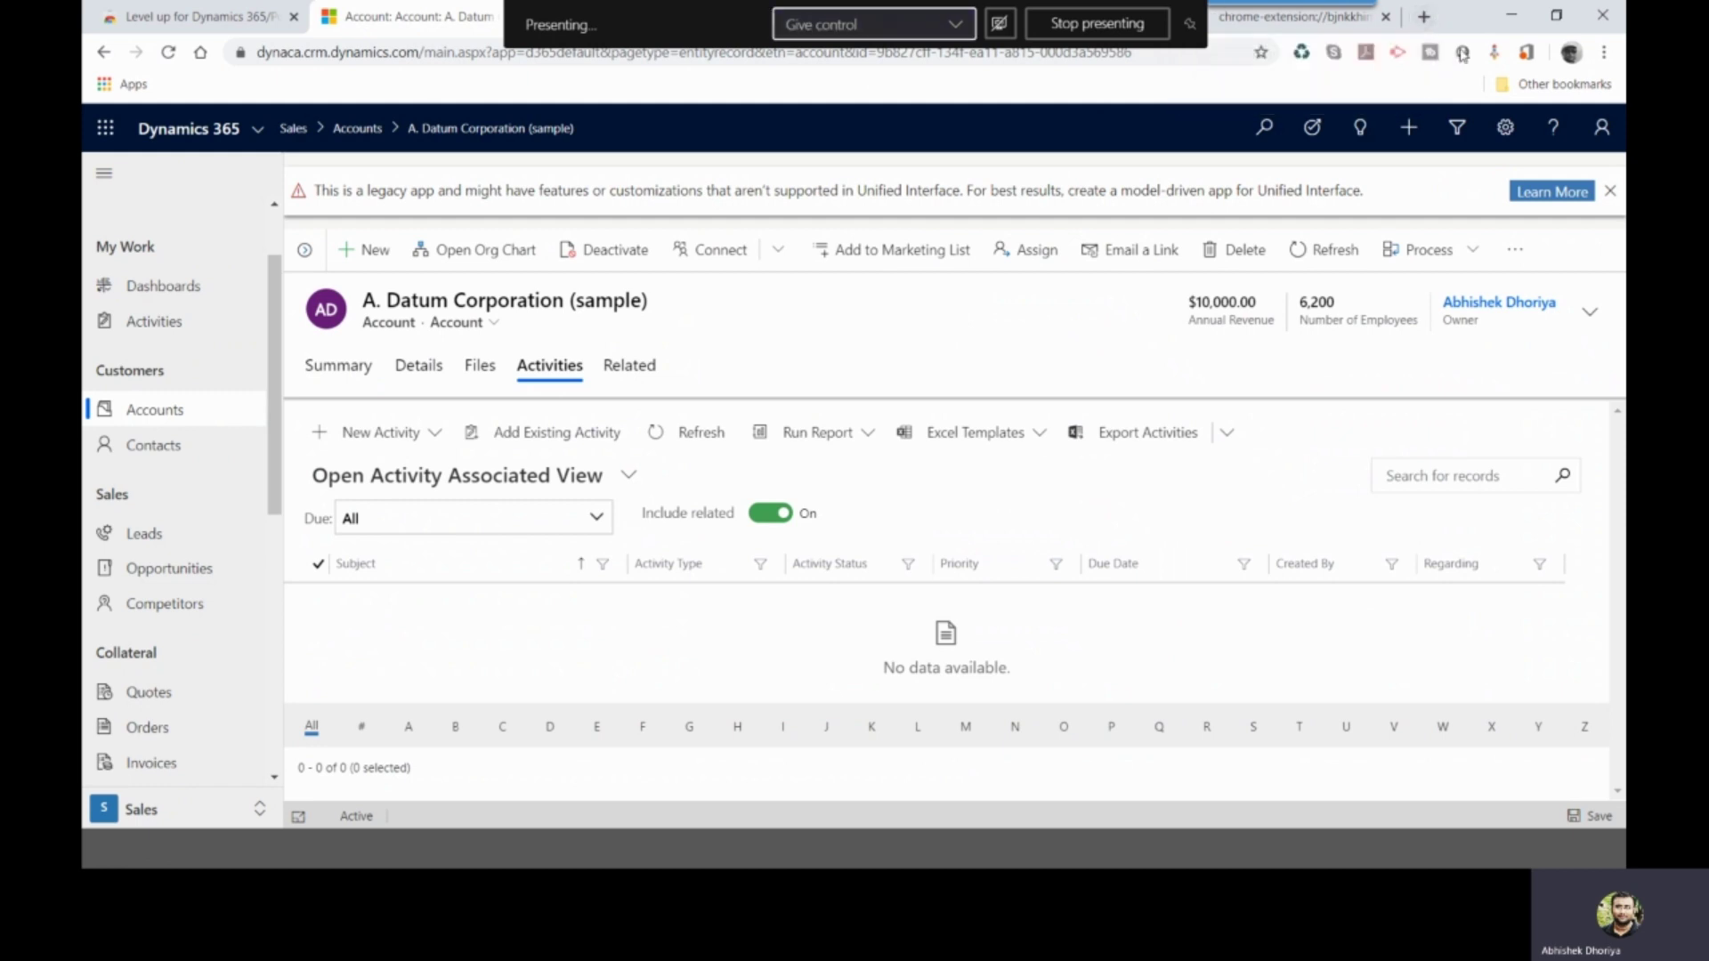
left_click(1498, 53)
left_click(1371, 148)
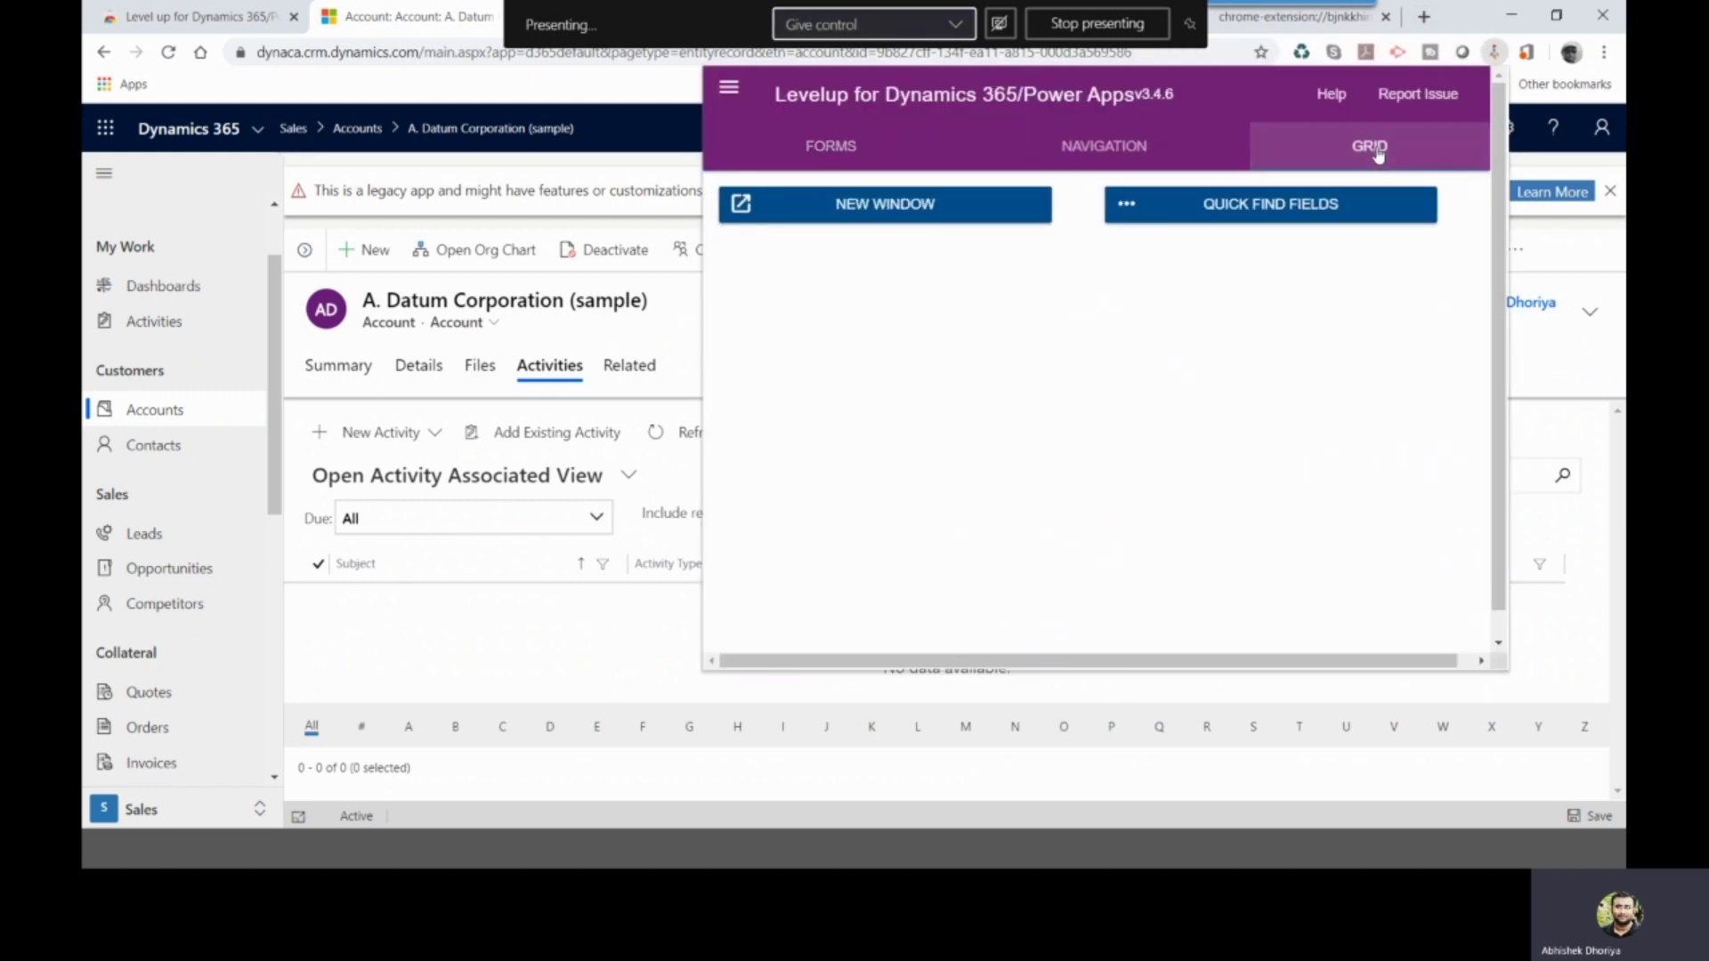
left_click(1260, 213)
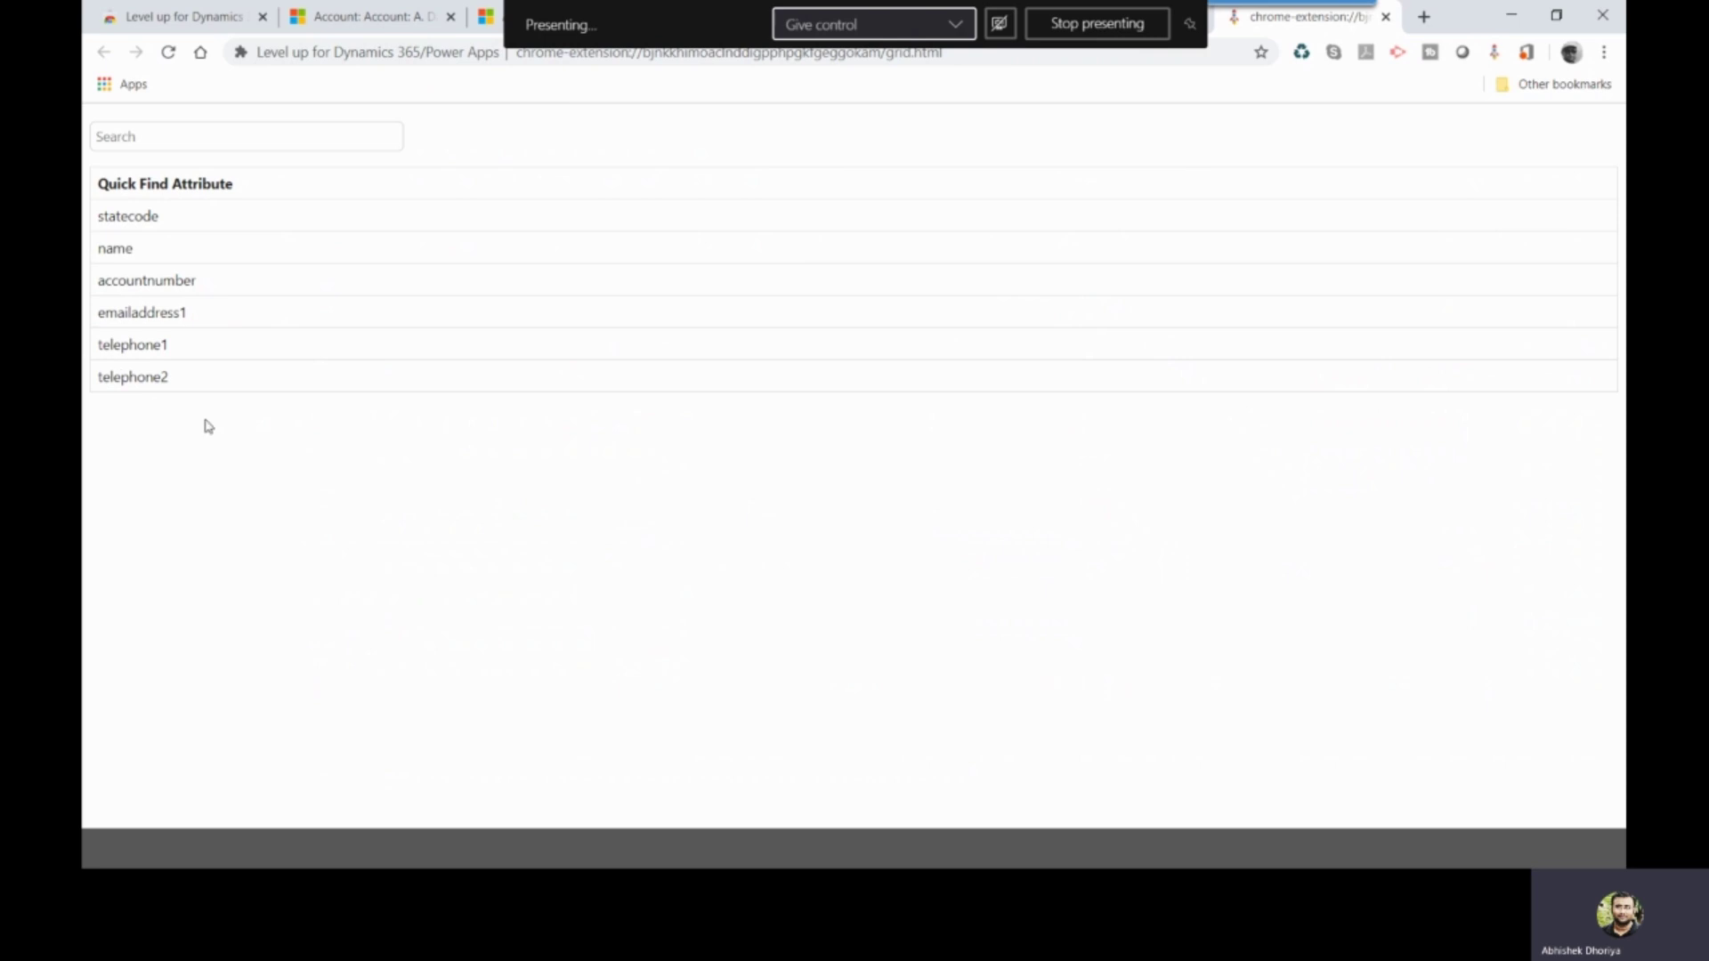
left_click(363, 16)
left_click(357, 128)
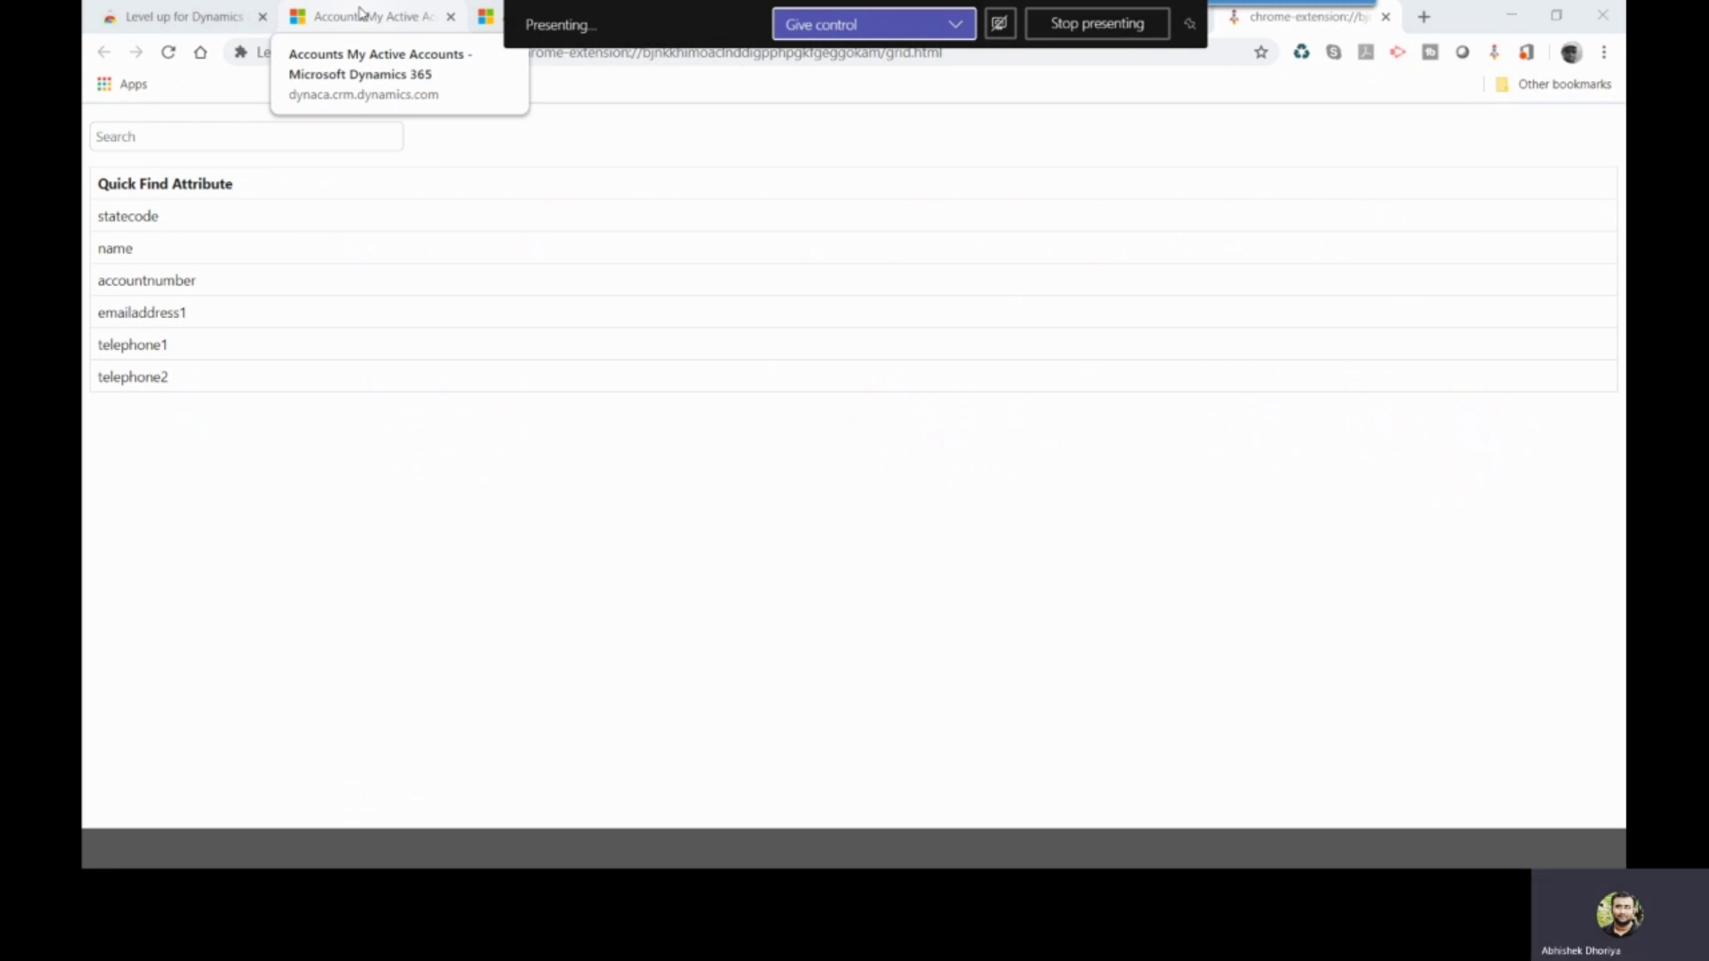
- Switch to the slides and advance through the Resource Location slide to its Other Resources section
key("alt+Tab")
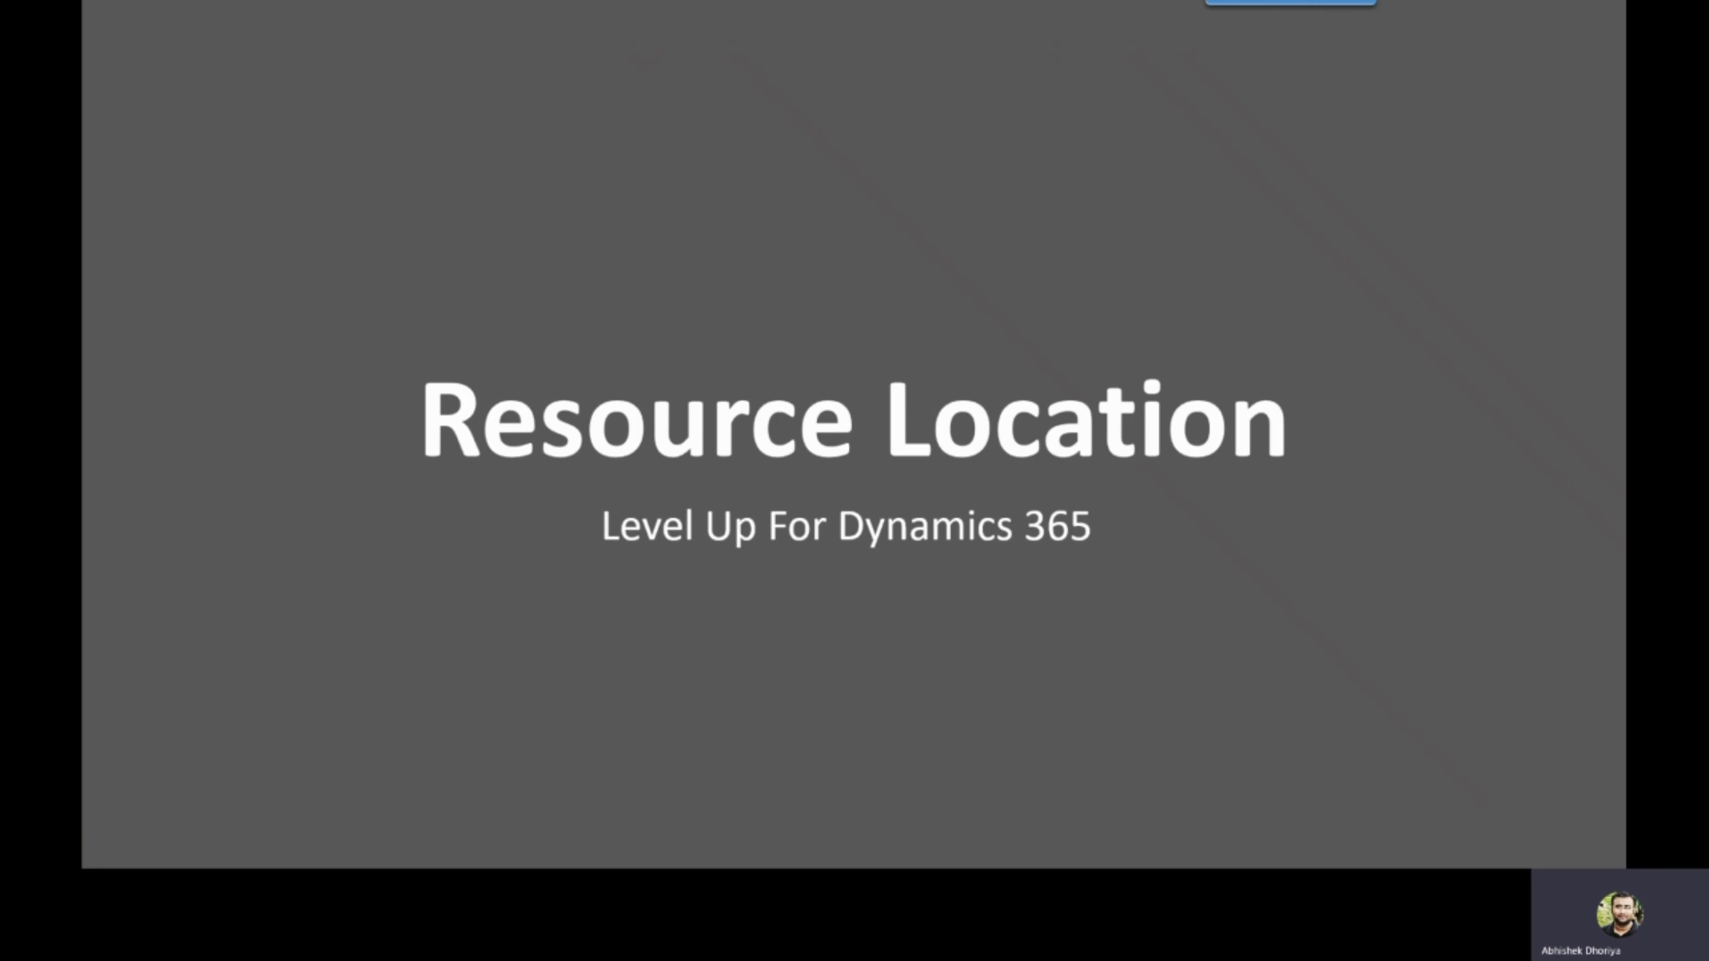
key("Right")
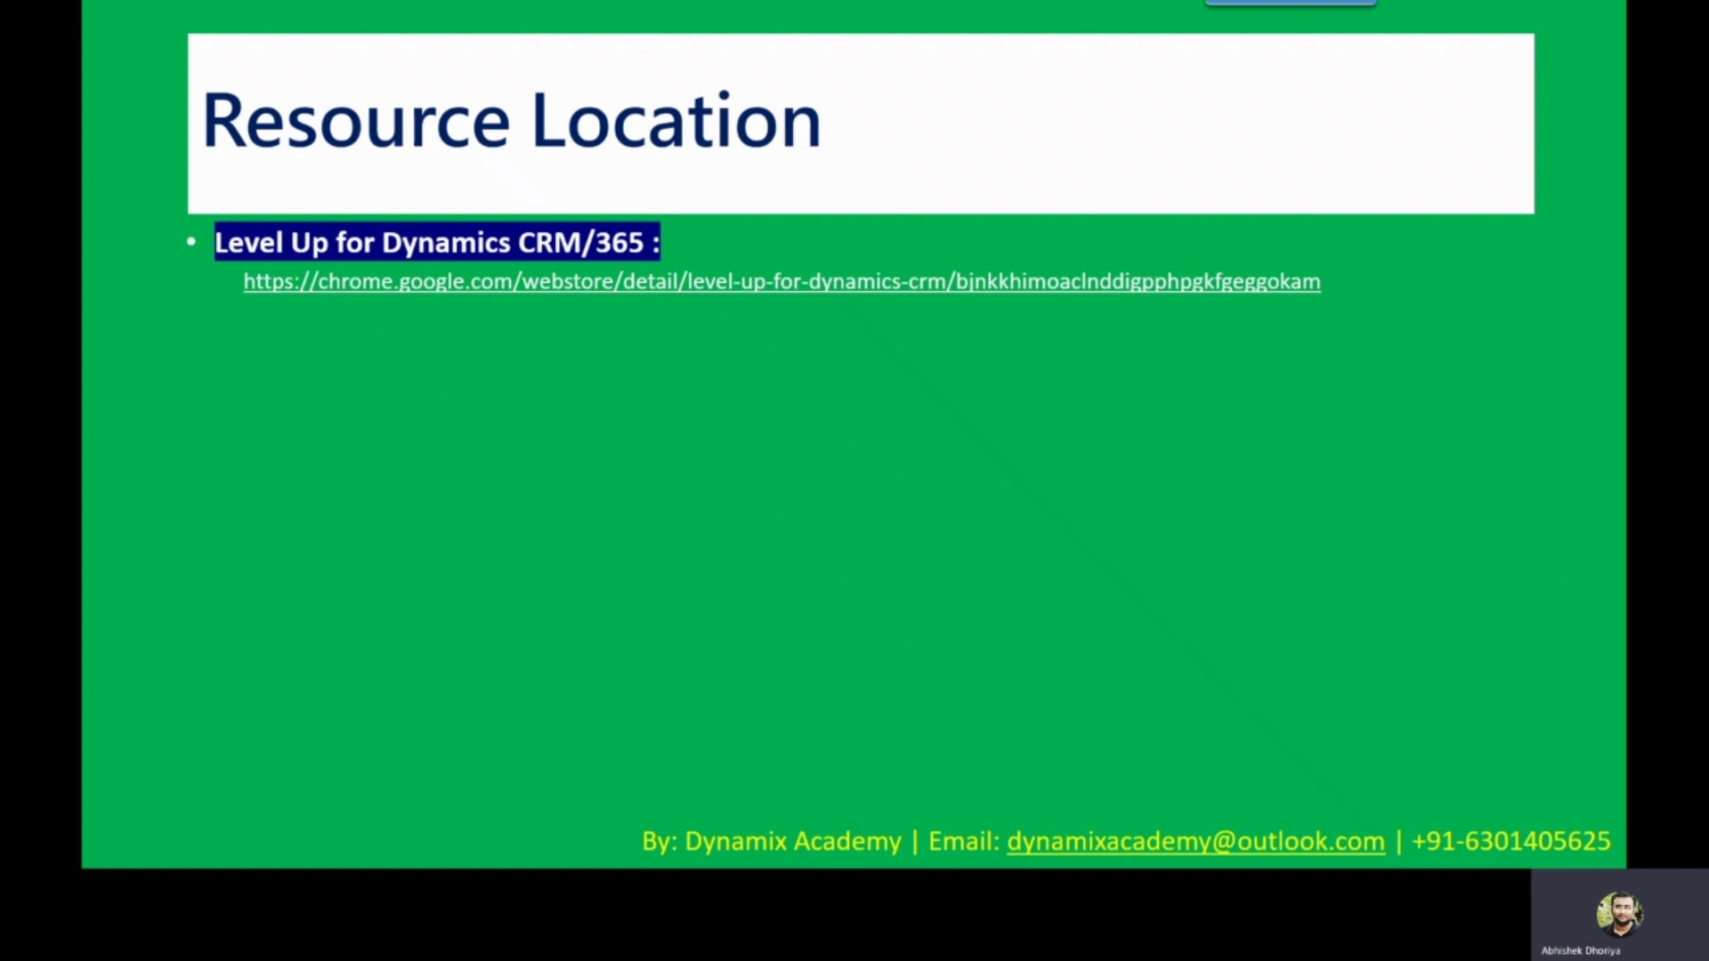
key("Right")
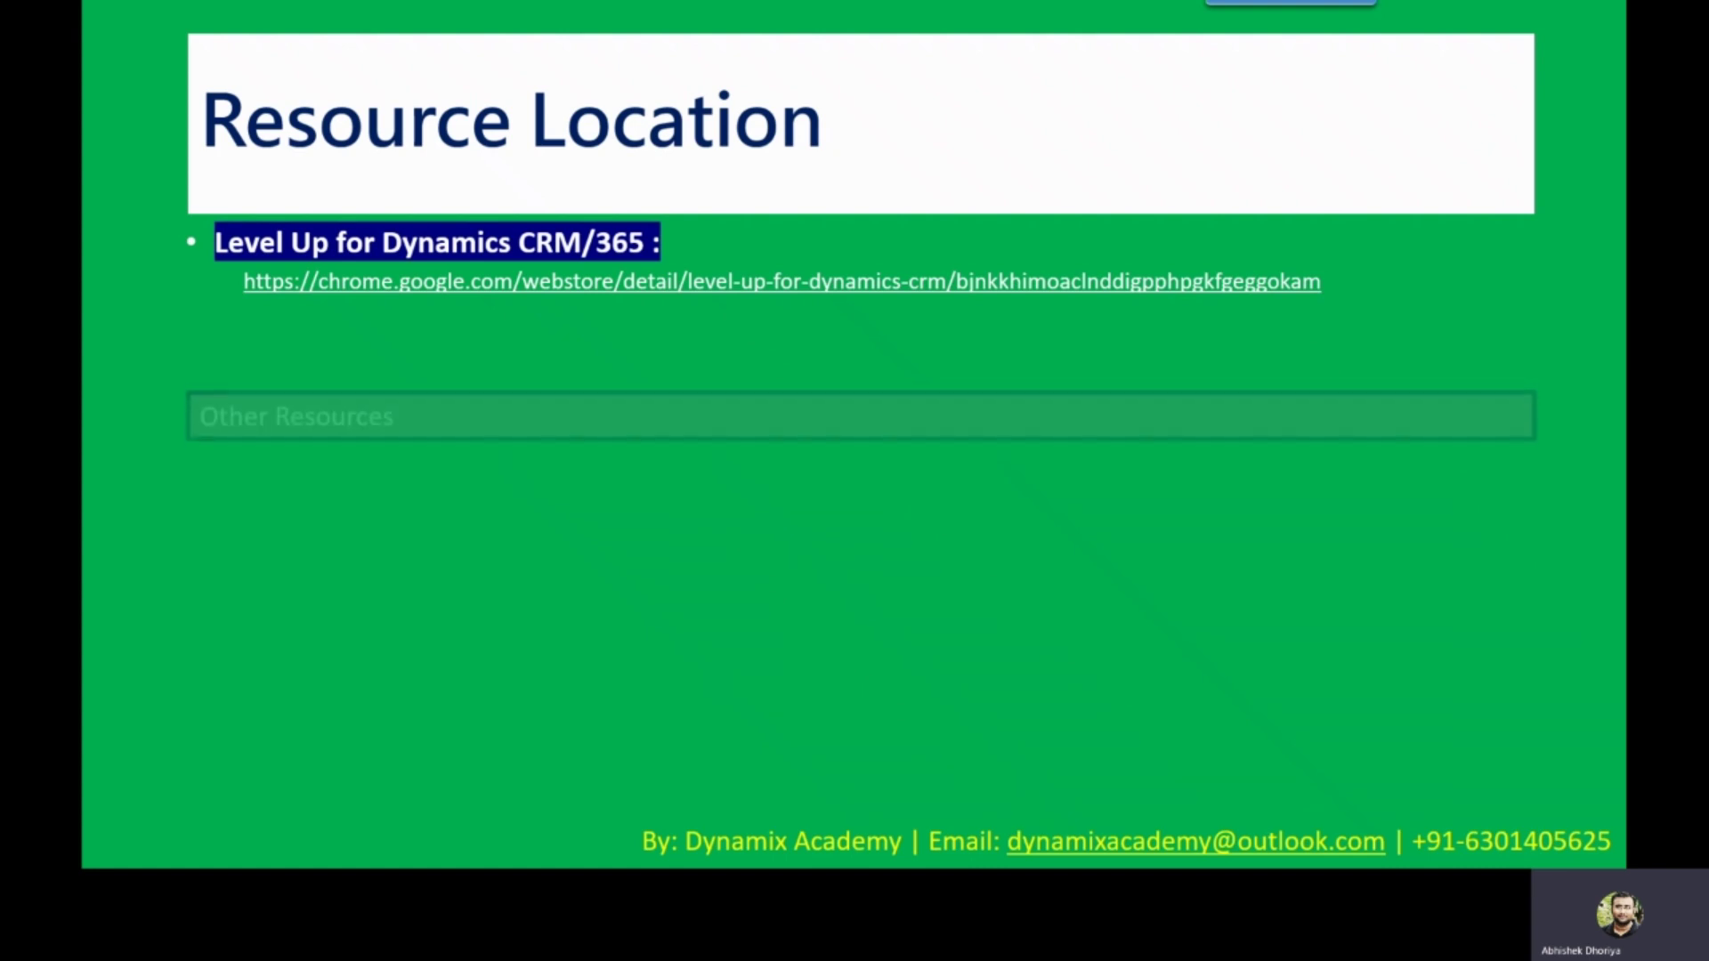